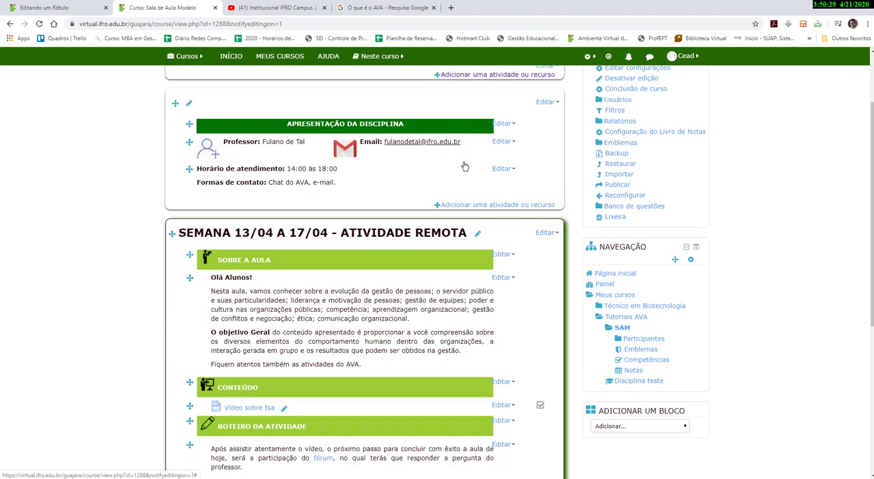
Open the professor label's settings and change the professor's name to CEAD GM.
scroll(464, 168, "up", 1)
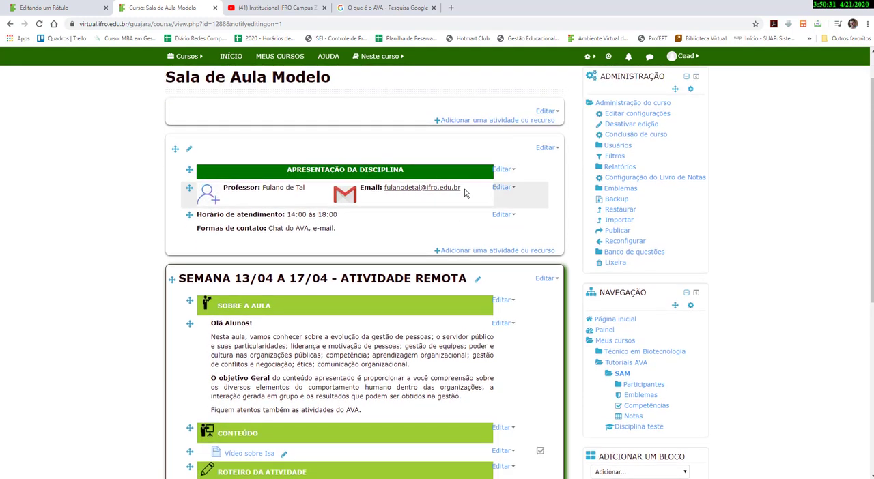
left_click(506, 191)
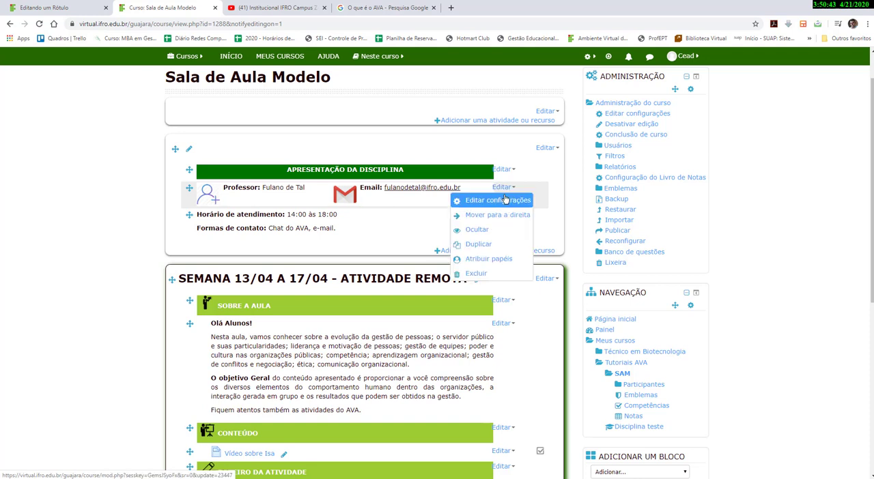
left_click(485, 204)
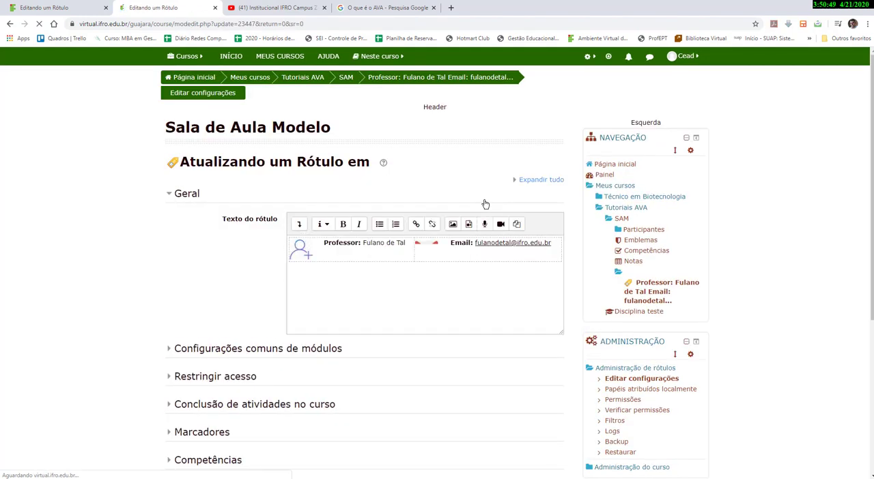
left_click_drag(406, 243, 362, 243)
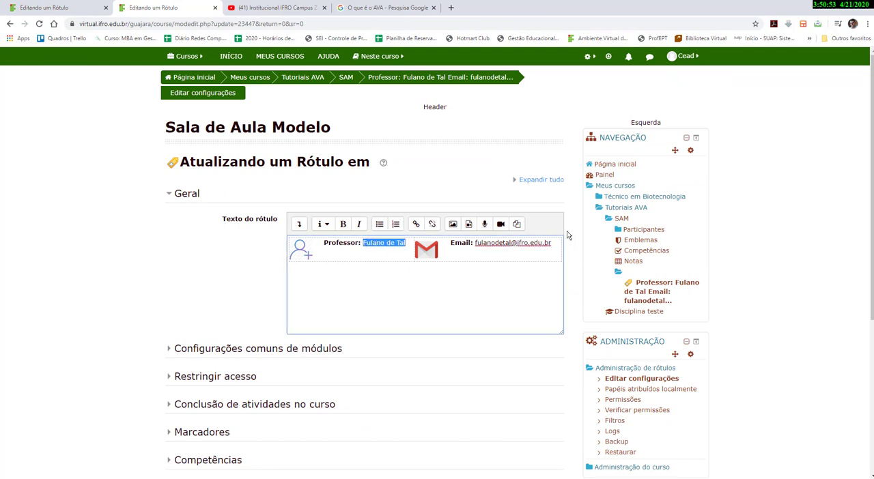
type("CEAD")
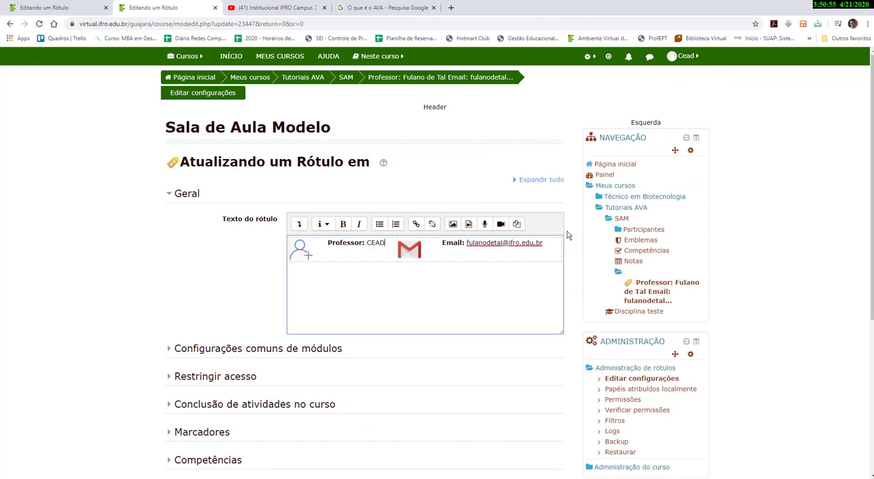
type(" G")
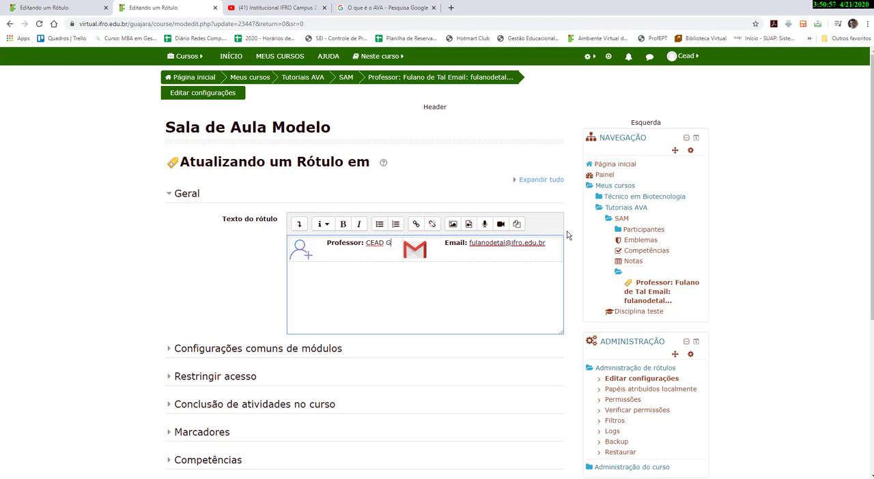
type("M")
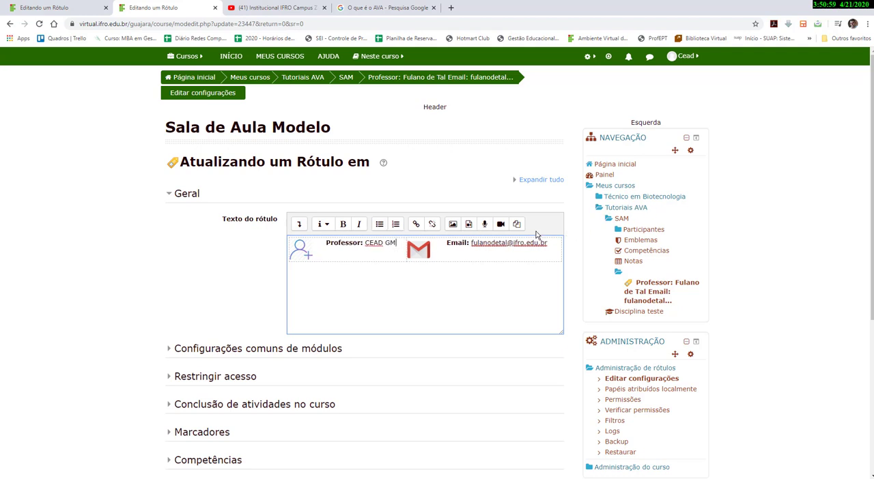
Replace the professor's e-mail address in the label with the CEAD Guajará institutional address.
left_click_drag(505, 246, 471, 246)
type("cead")
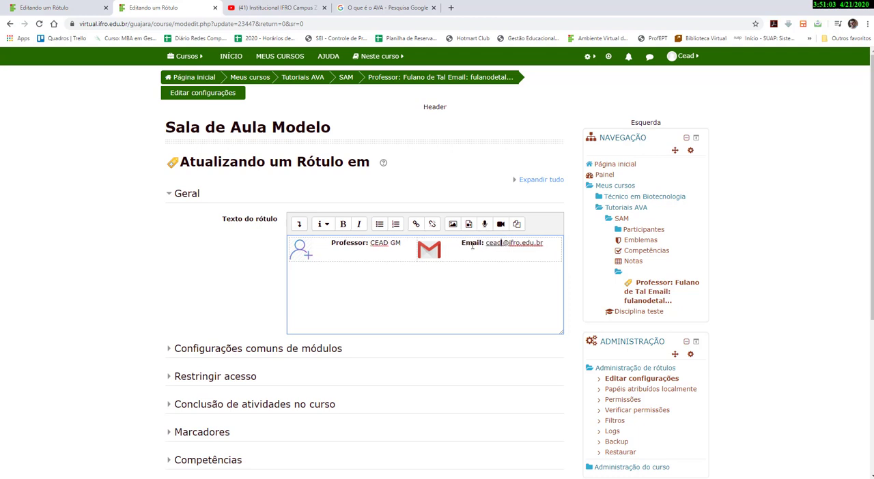
type(".guajara")
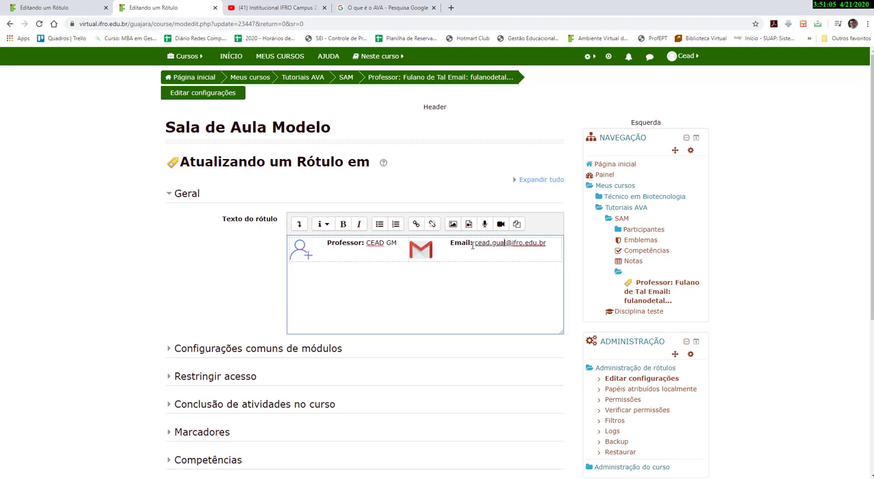
Replace the professor icon by uploading cead.jpg from the AVA > IMG folder through the image properties.
left_click(304, 253)
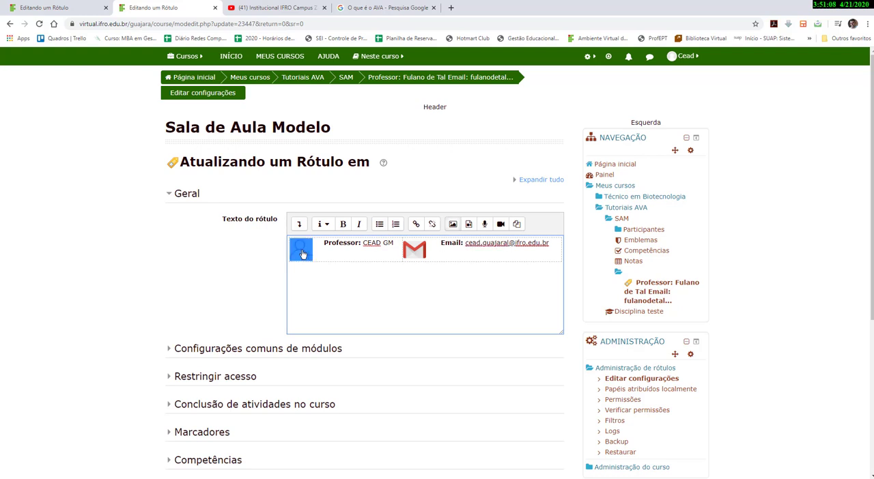
left_click(451, 225)
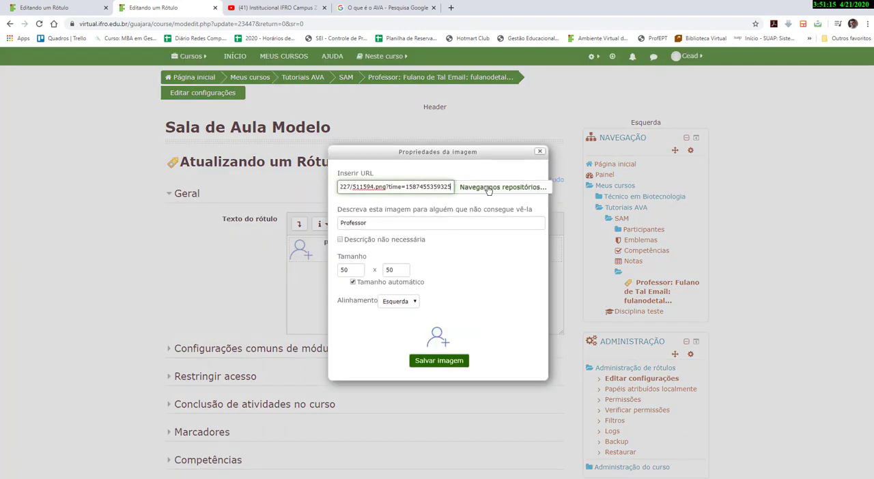
left_click(487, 190)
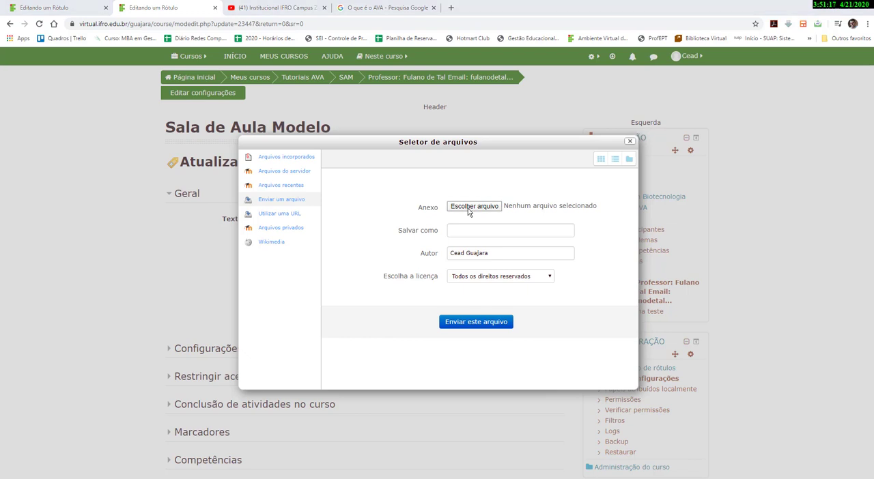
left_click(469, 206)
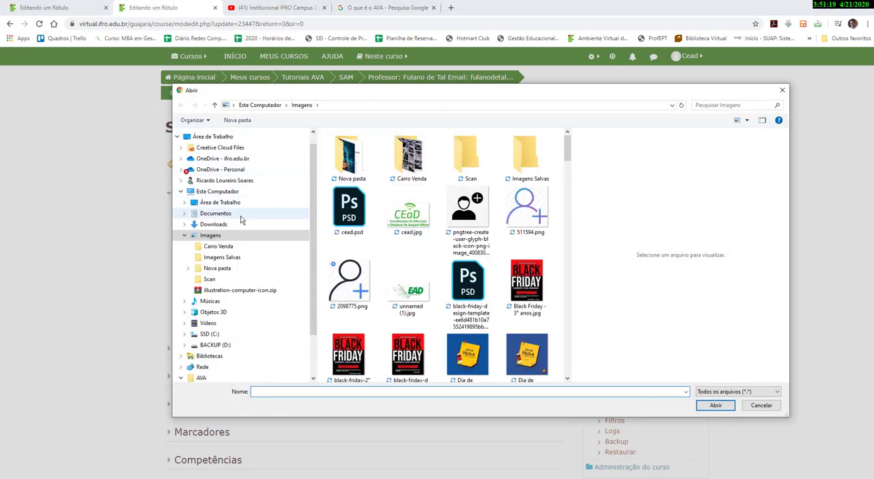
left_click(217, 137)
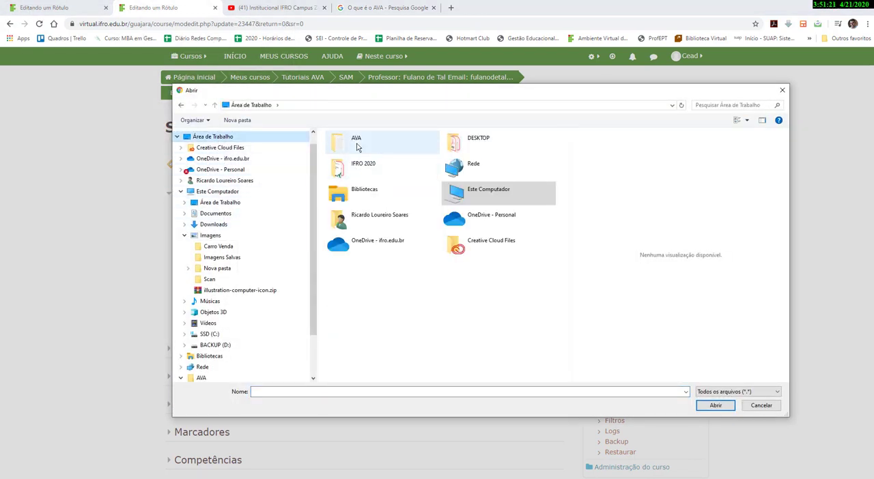
double_click(357, 144)
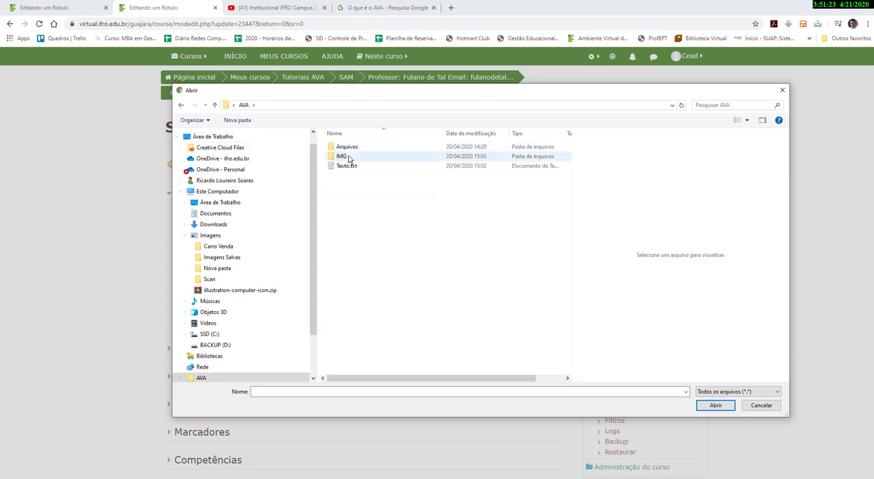
double_click(346, 159)
left_click(394, 164)
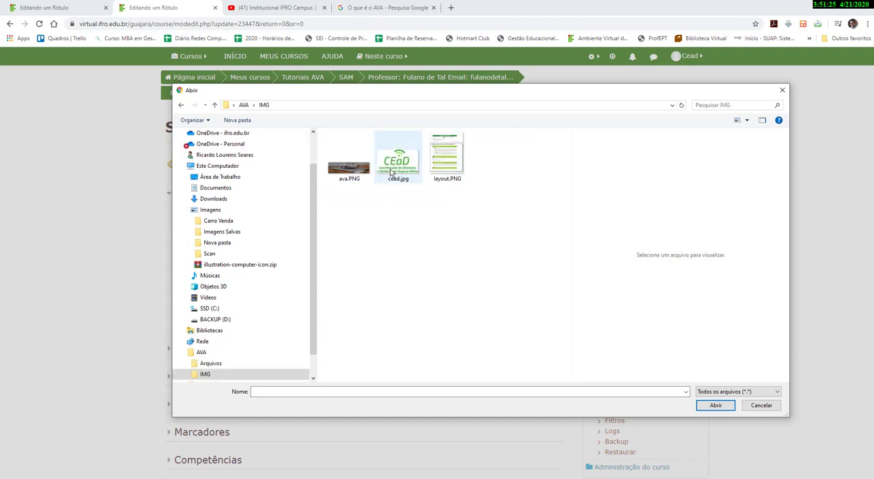
left_click(716, 406)
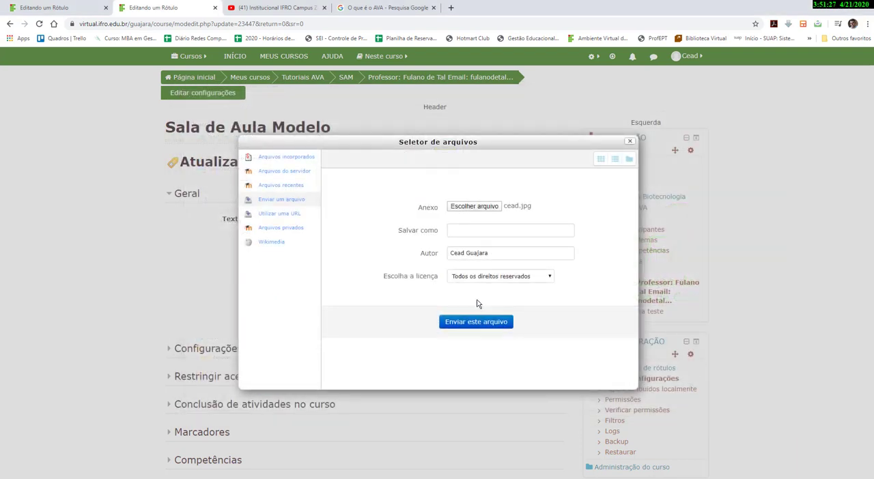
left_click(477, 323)
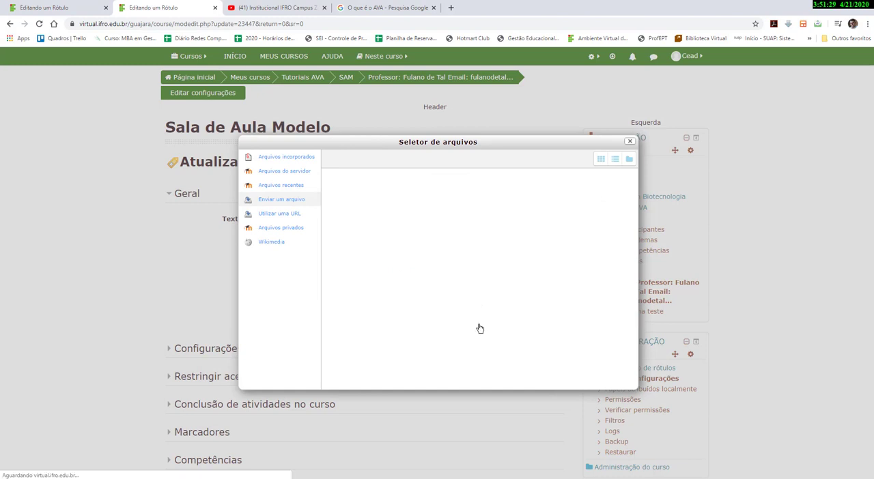
left_click(457, 280)
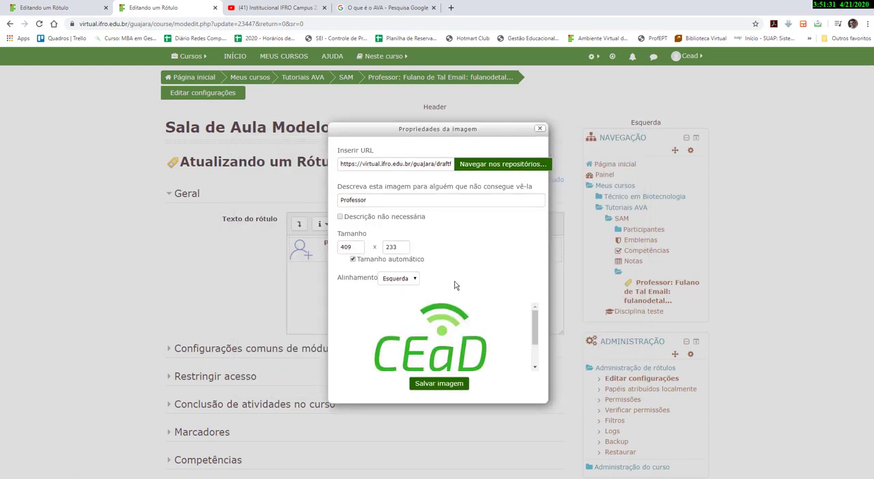
Resize the CEAD logo to 50 pixels high with automatic sizing, save the image, and save the label to the course.
left_click_drag(356, 247, 291, 243)
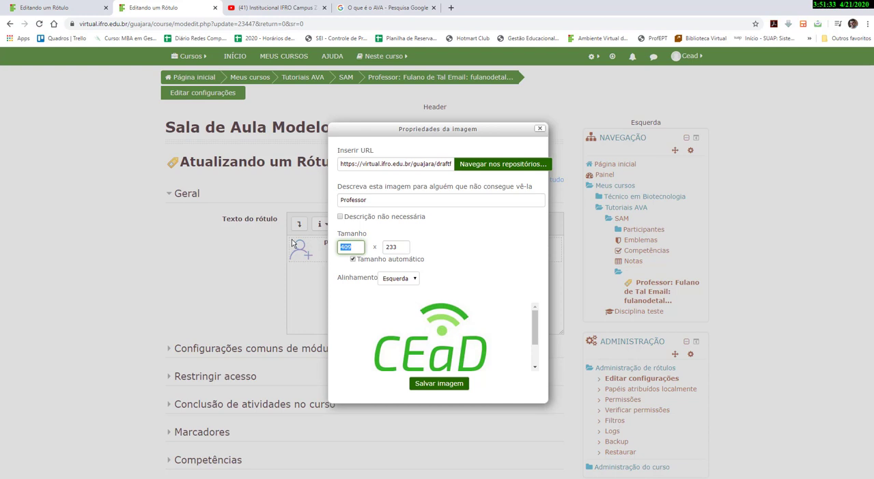
type("50")
left_click(386, 316)
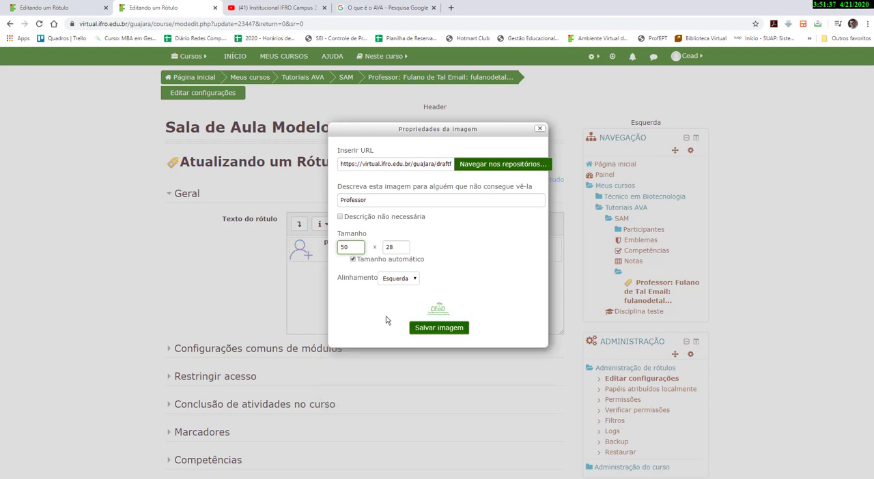
double_click(400, 250)
type("50")
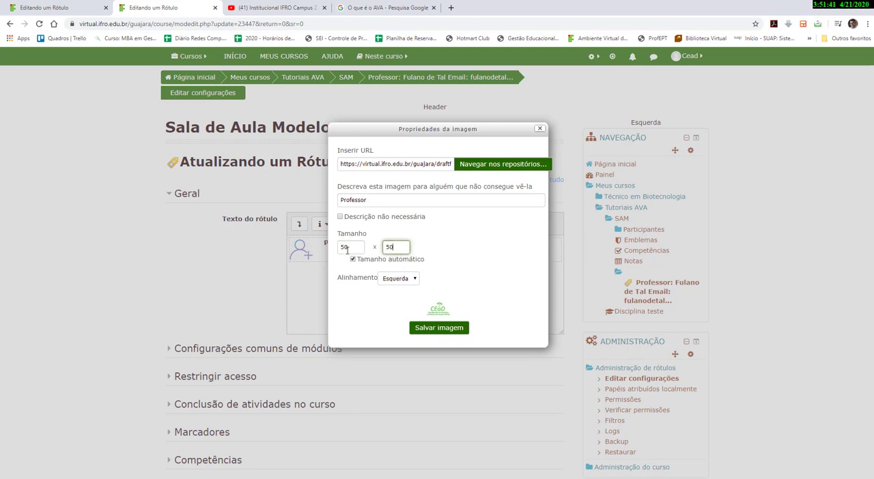
left_click(364, 315)
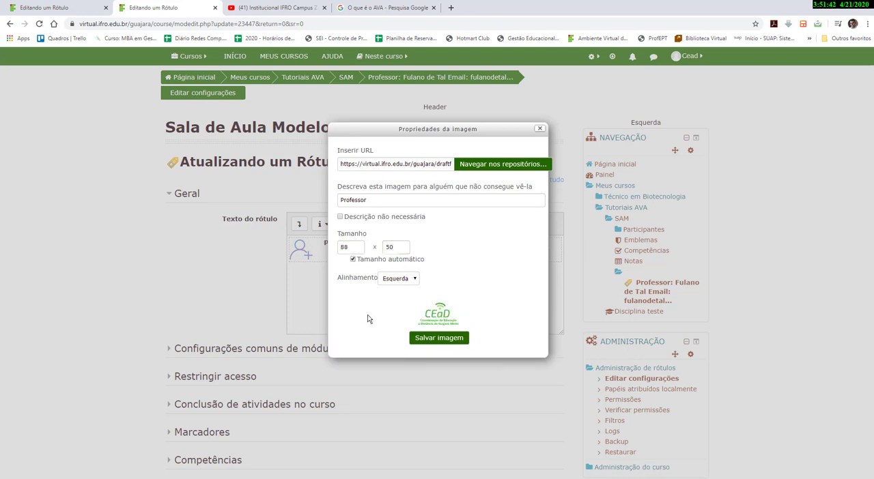
left_click(439, 338)
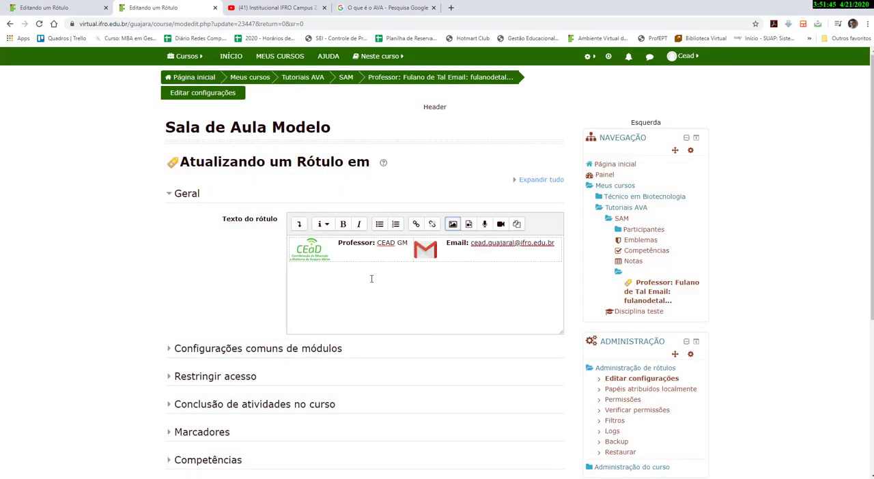
scroll(397, 291, "down", 3)
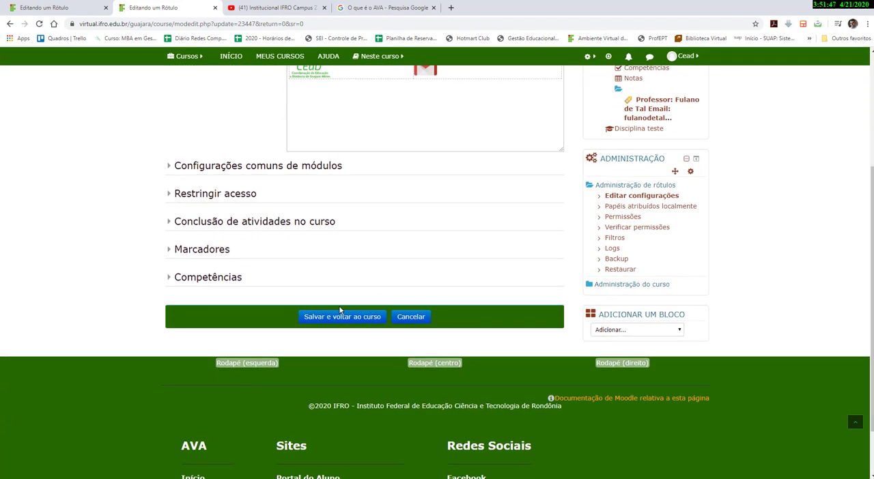
left_click(344, 321)
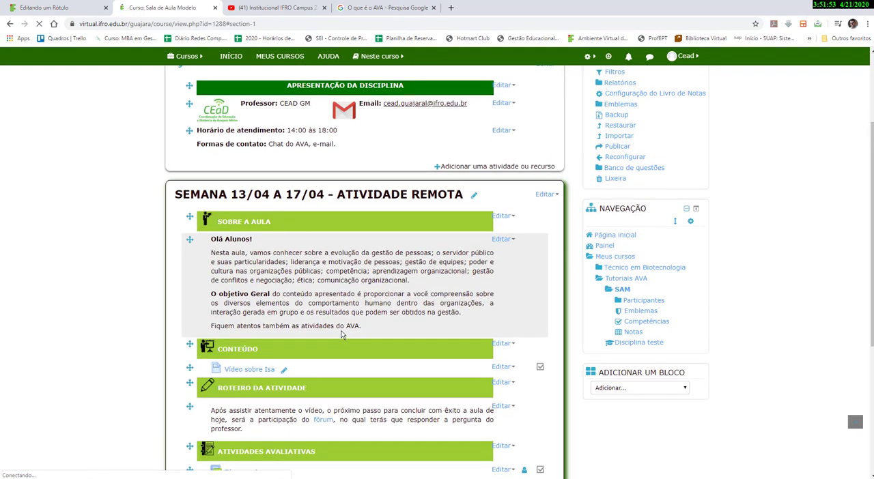
Edit the office-hours label to add "e whatsapp" after the contact methods and save it to the course.
scroll(341, 335, "up", 2)
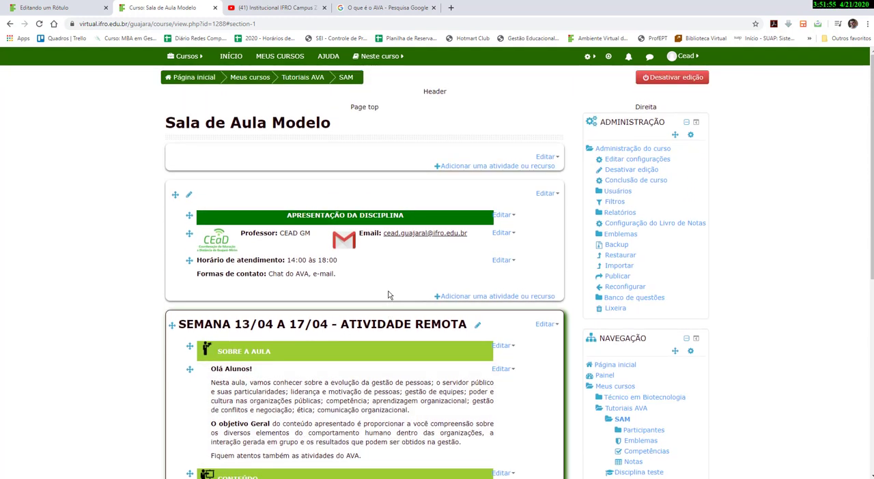
left_click(503, 260)
left_click(491, 274)
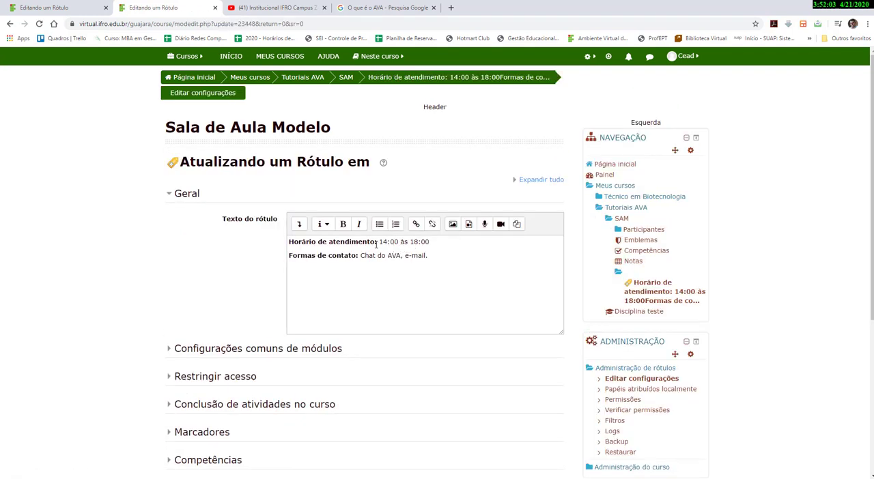
left_click_drag(379, 244, 430, 244)
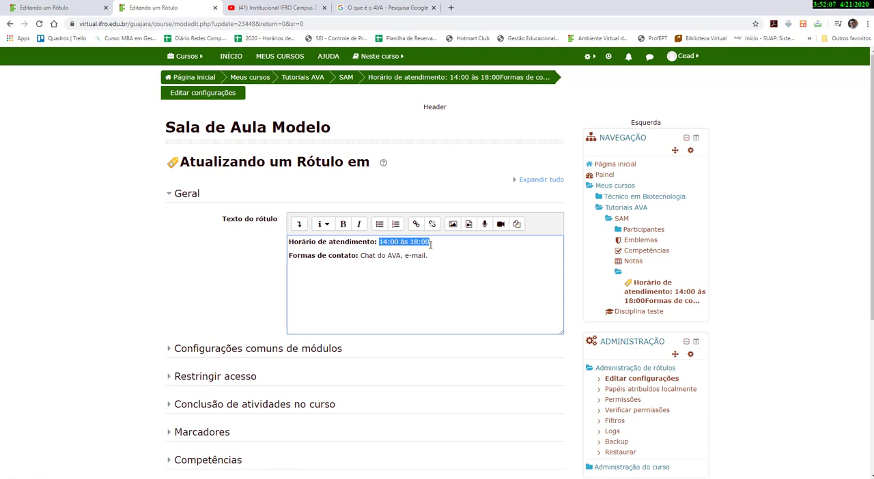
left_click(382, 272)
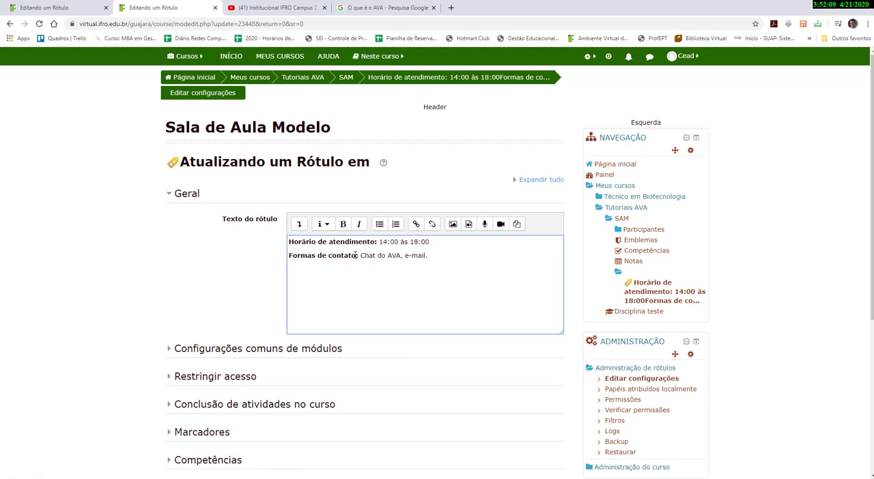
left_click_drag(360, 255, 427, 255)
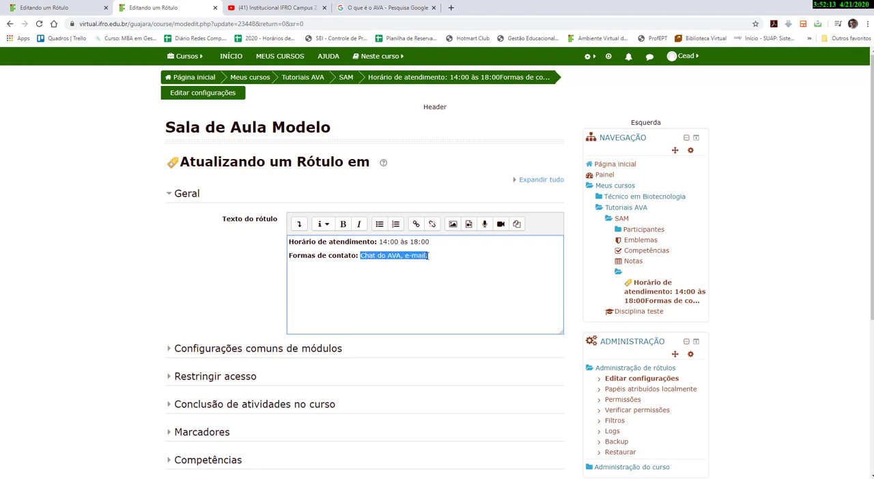
left_click(433, 257)
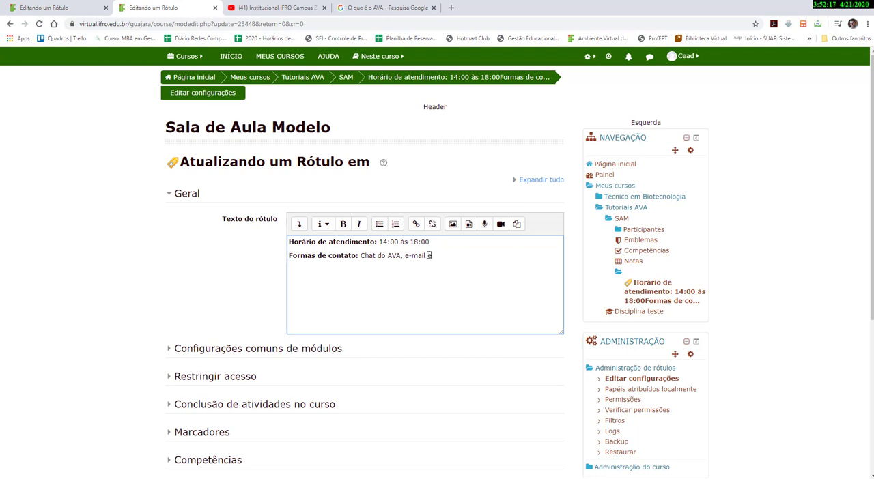
type("e whatsapp")
left_click(454, 256)
key("BackSpace")
scroll(393, 281, "down", 3)
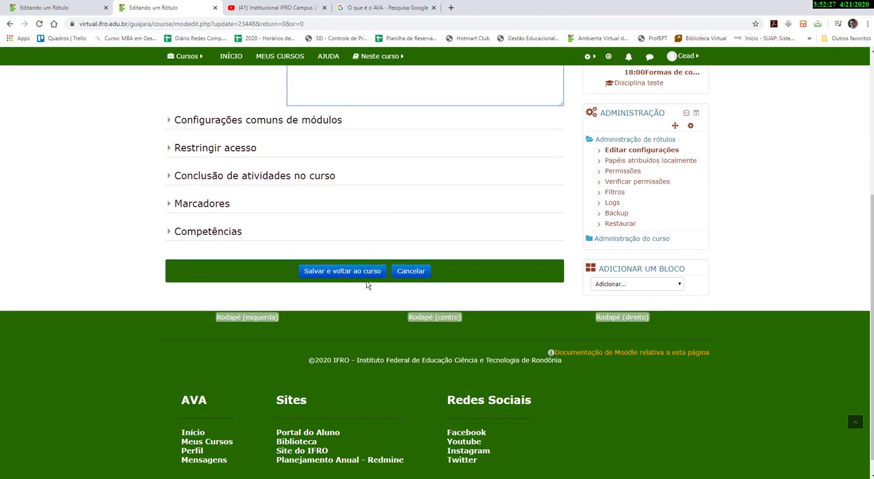
left_click(335, 271)
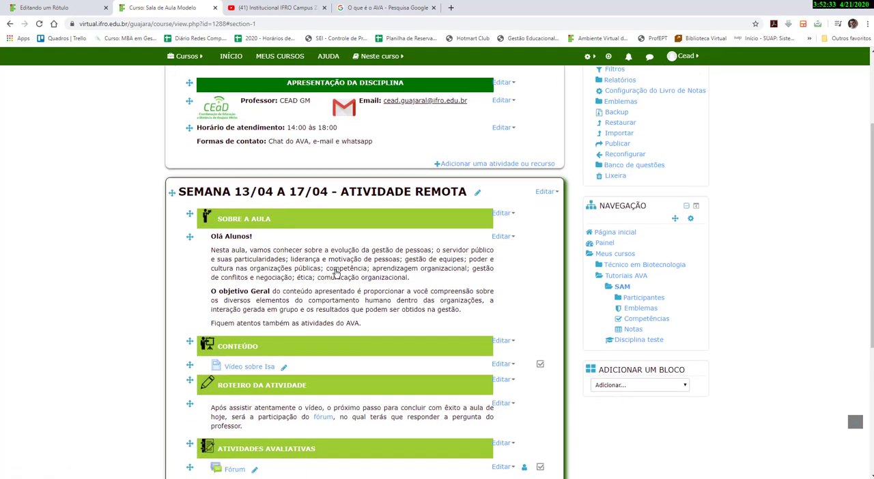
scroll(327, 266, "up", 3)
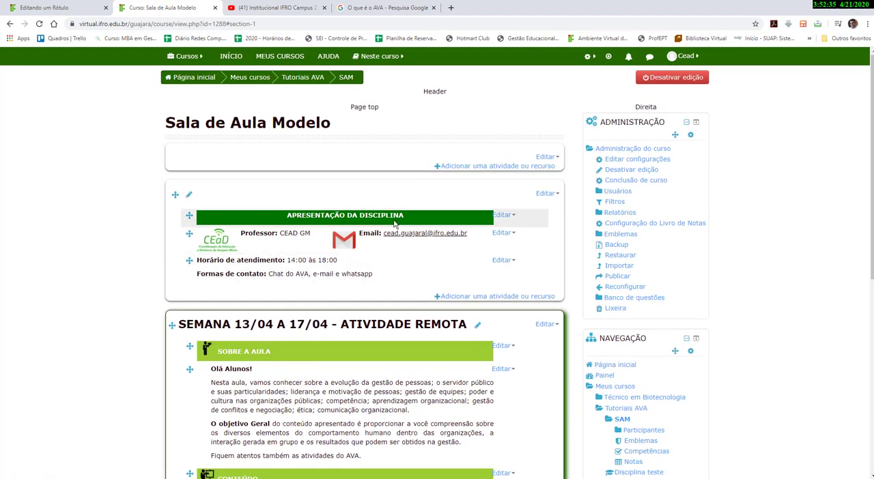
Rename the week topic as "SEMANA 20/04 A 25/04 - ATIVIDADE REMOTA".
scroll(391, 236, "down", 1)
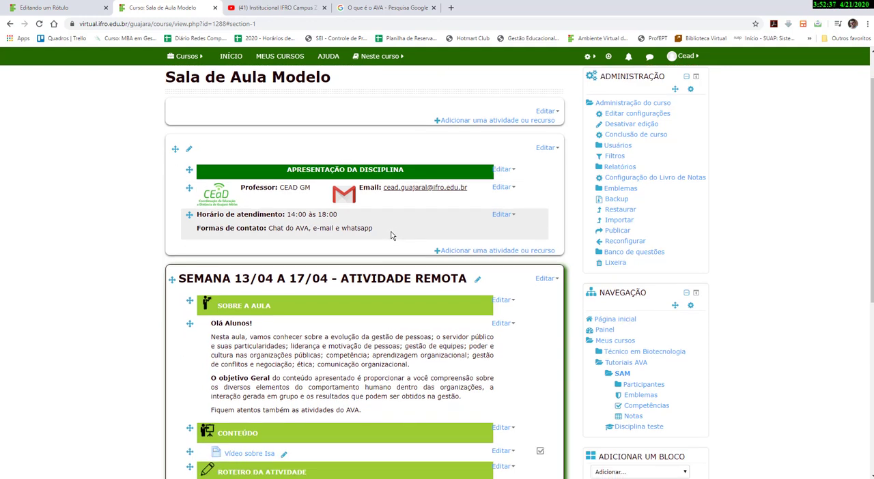
scroll(391, 235, "down", 3)
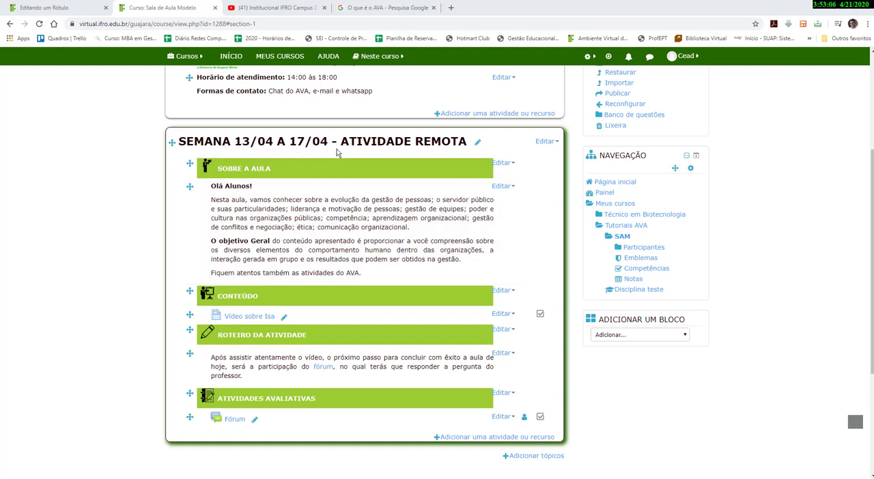
left_click(479, 145)
left_click(217, 142)
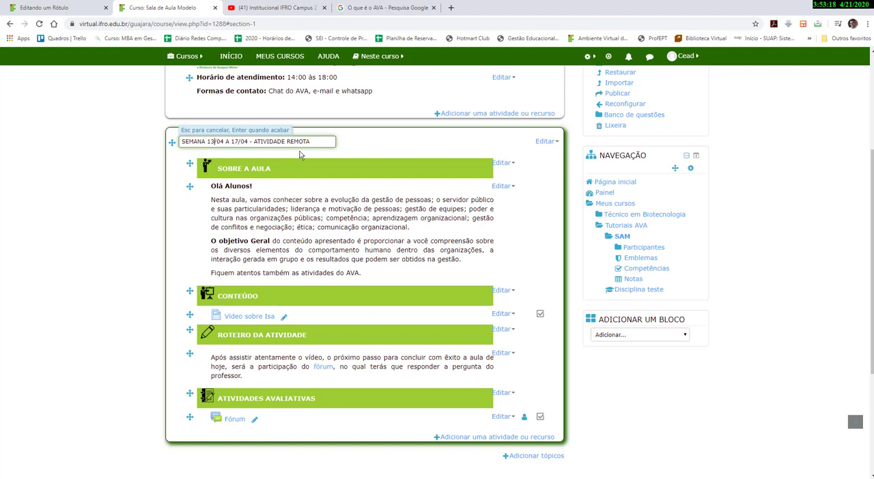
key("BackSpace")
key("BackSpace")
key("BackSpace")
type("20/")
key("BackSpace")
key("BackSpace")
type("25")
key("Return")
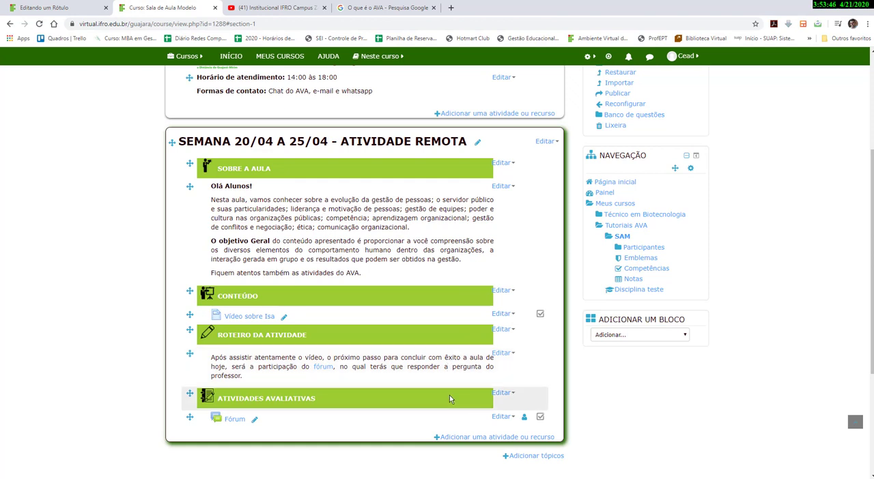
left_click(466, 438)
scroll(382, 368, "down", 3)
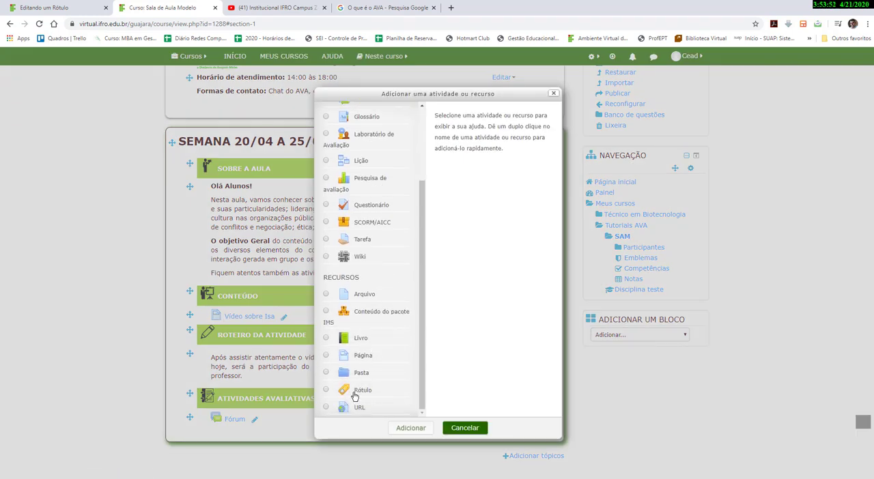
left_click(326, 392)
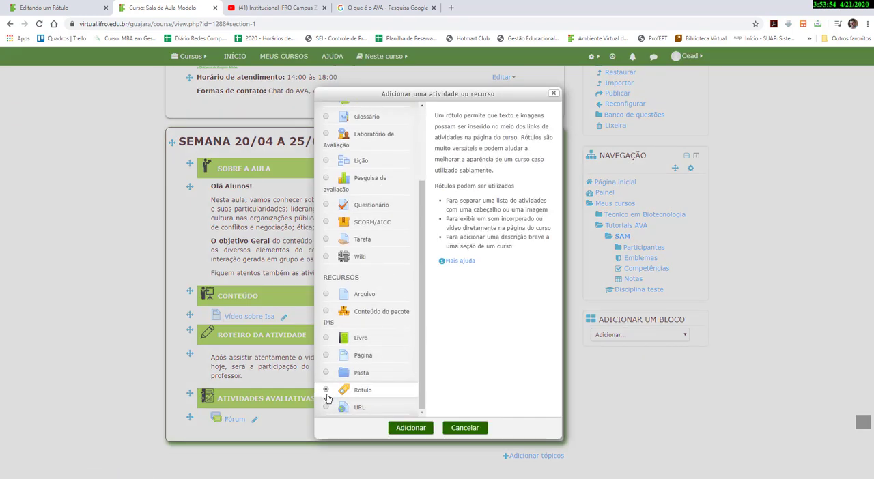
left_click(459, 428)
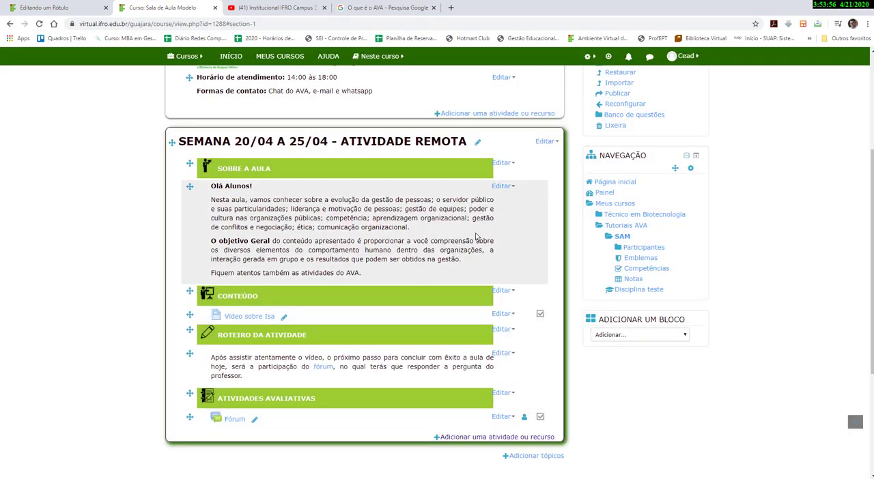
Open the "Olá Alunos!" label's settings, review its paragraphs in the editor, and save it back to the course.
left_click(501, 187)
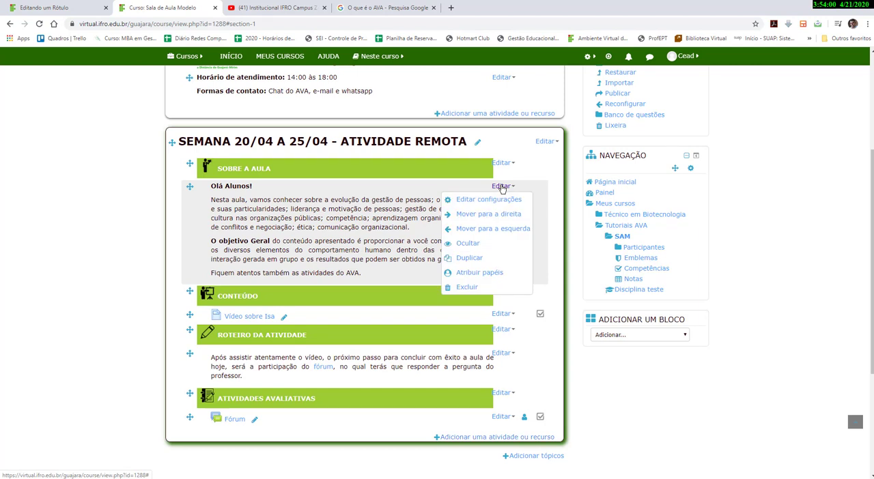
left_click(490, 198)
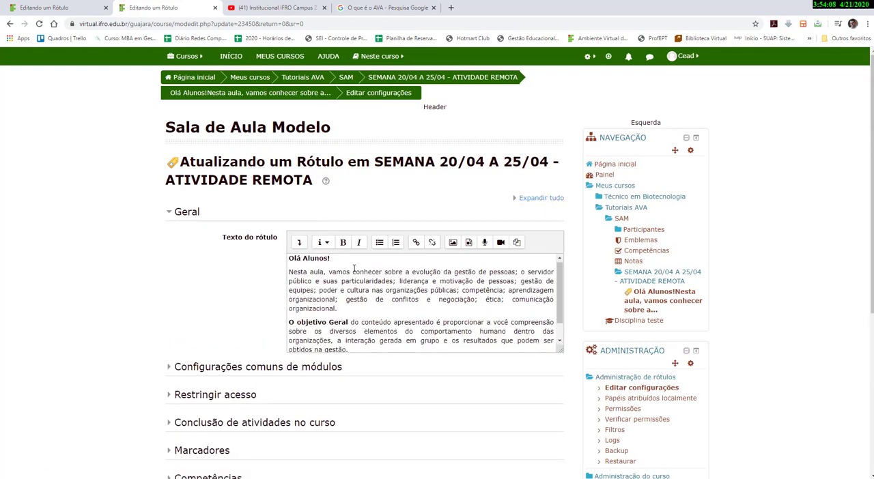
scroll(354, 268, "down", 1)
scroll(341, 267, "up", 1)
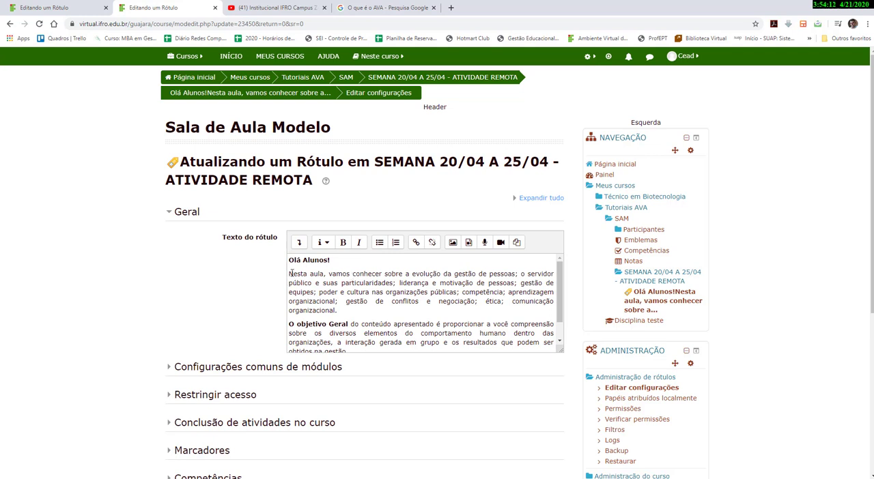
left_click_drag(289, 273, 345, 307)
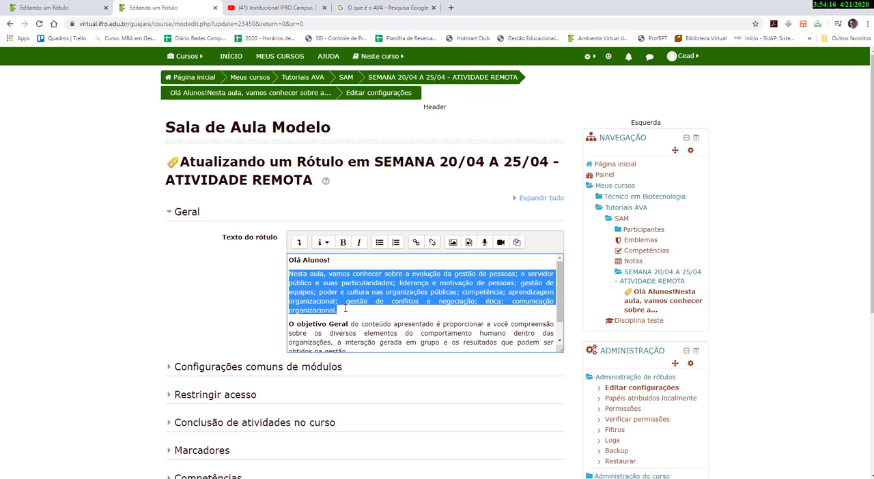
scroll(345, 309, "down", 1)
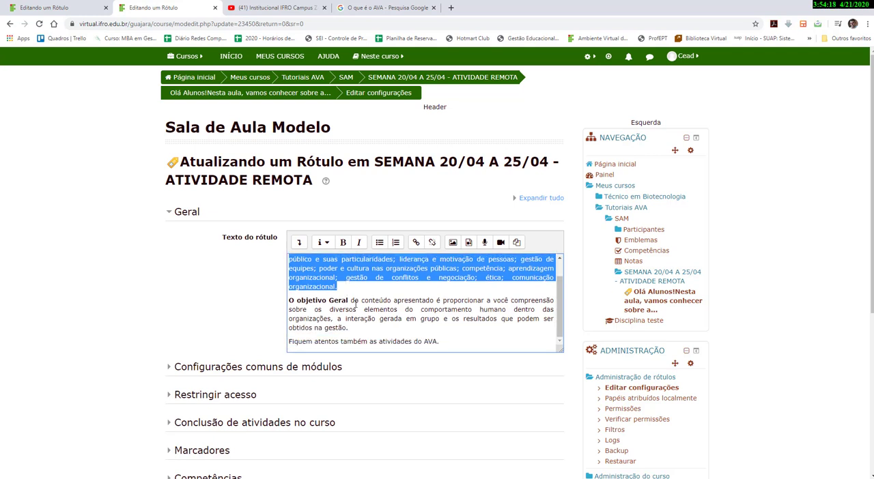
left_click_drag(348, 300, 442, 340)
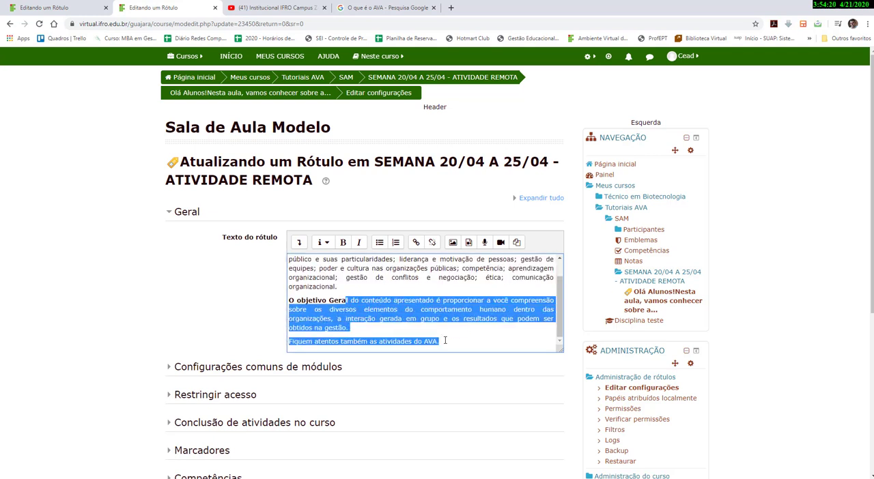
scroll(400, 382, "down", 5)
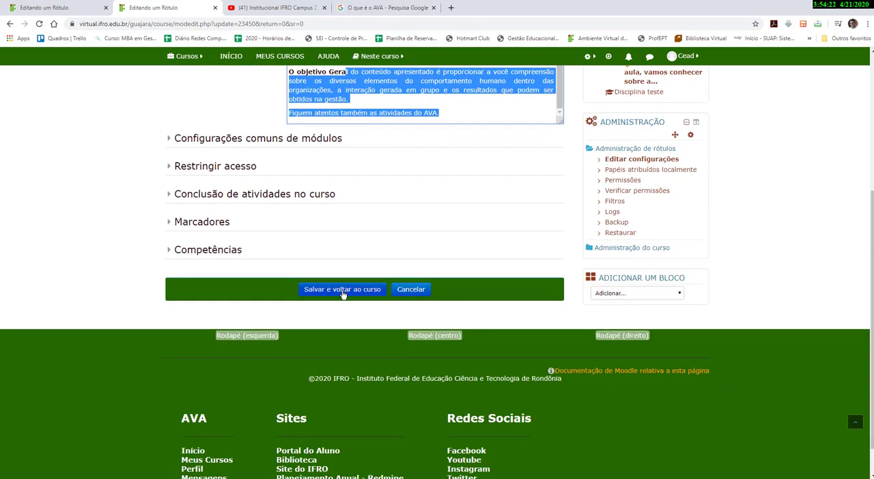
left_click(343, 292)
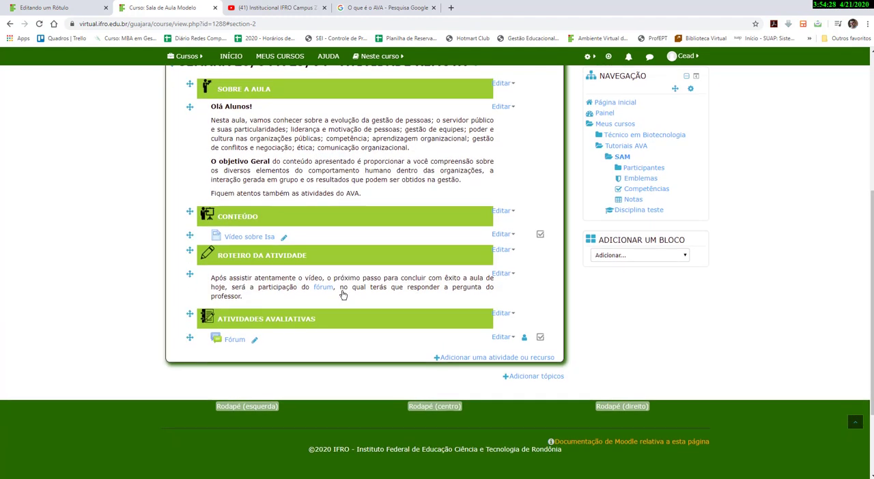
Delete the "Vídeo sobre Isa" page from the week topic.
scroll(344, 295, "up", 1)
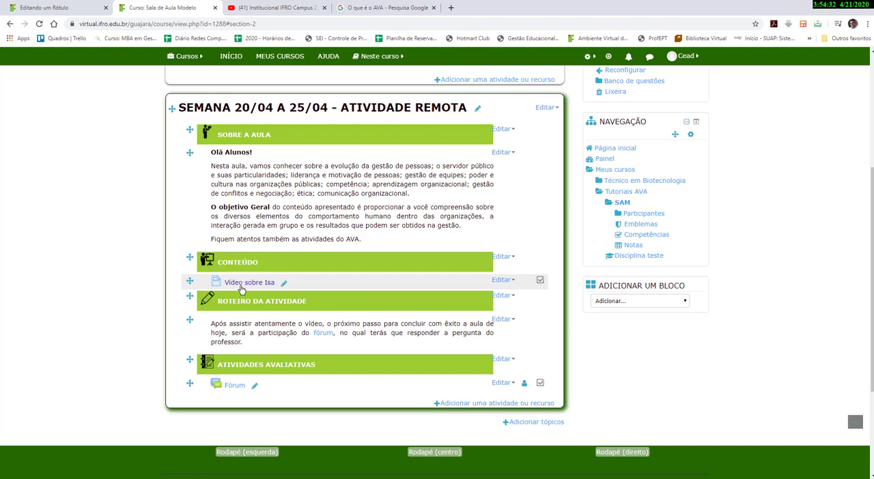
left_click(501, 280)
left_click(467, 381)
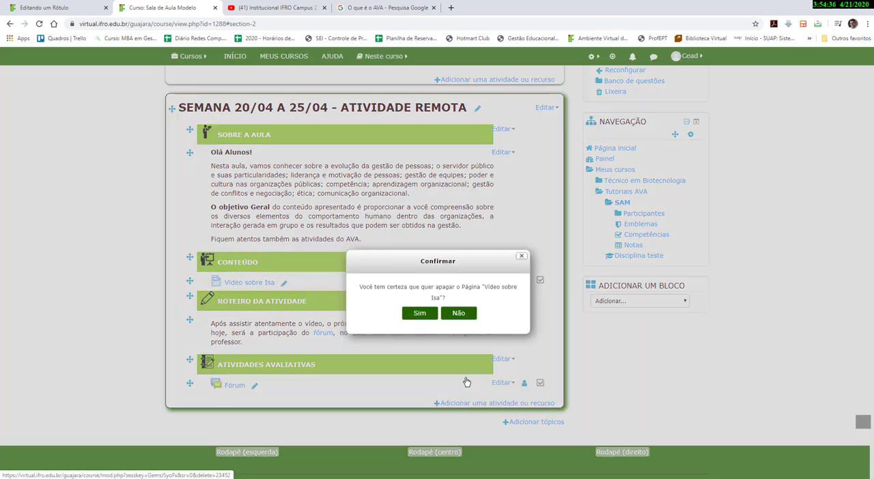
left_click(420, 314)
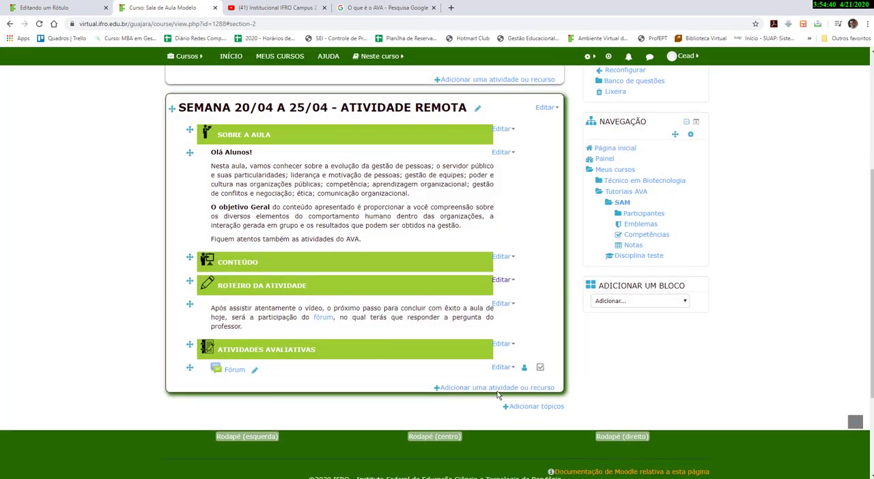
Add a new File resource to the week topic and name it "Conteúdo sobre AVA".
scroll(490, 395, "down", 1)
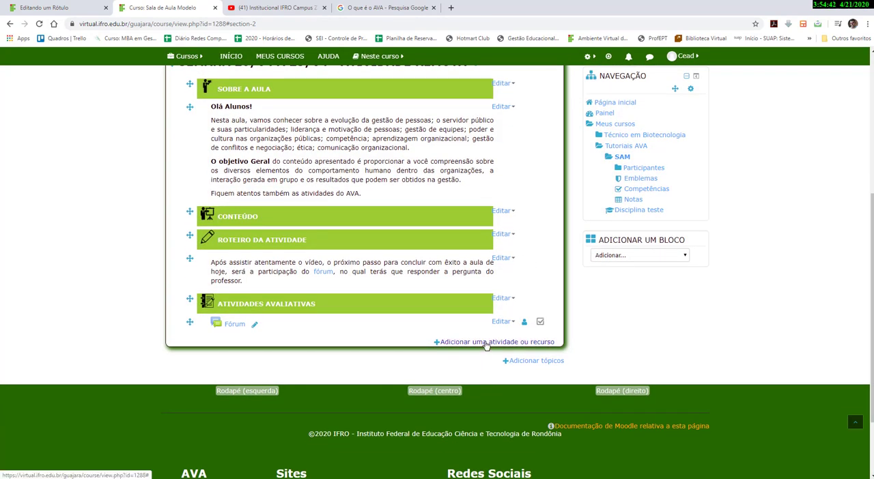
left_click(486, 342)
scroll(374, 380, "down", 3)
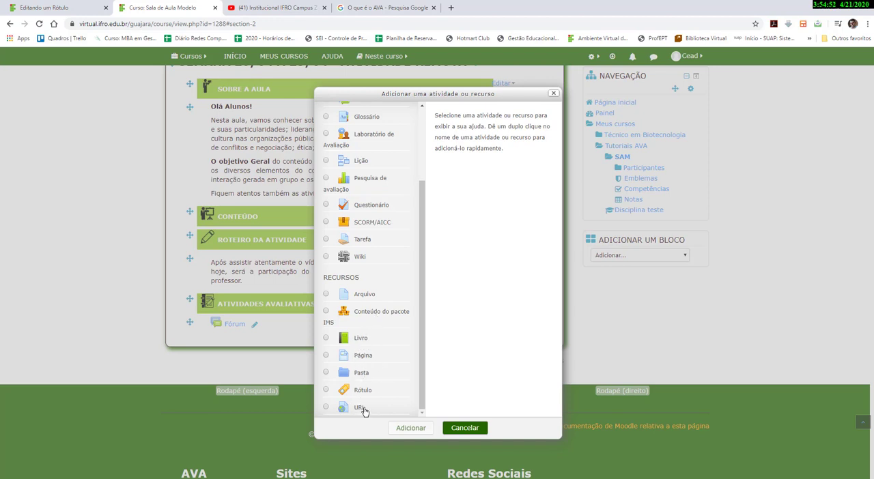
left_click(364, 295)
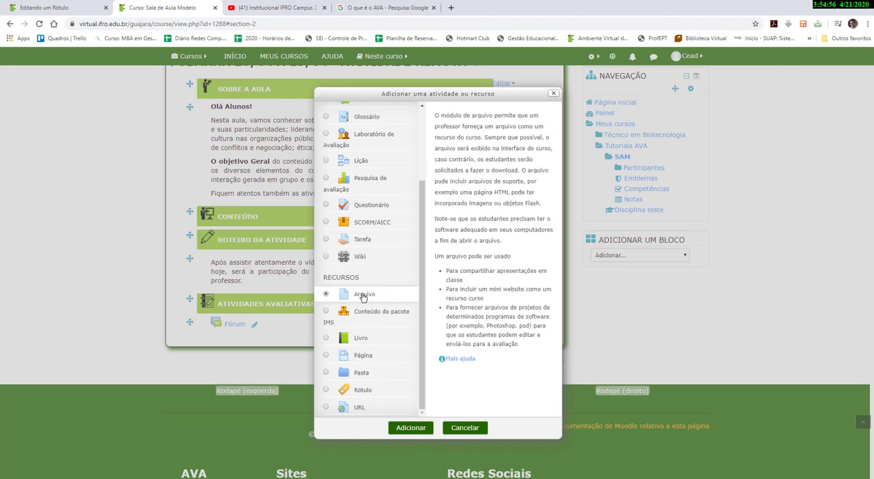
left_click(412, 428)
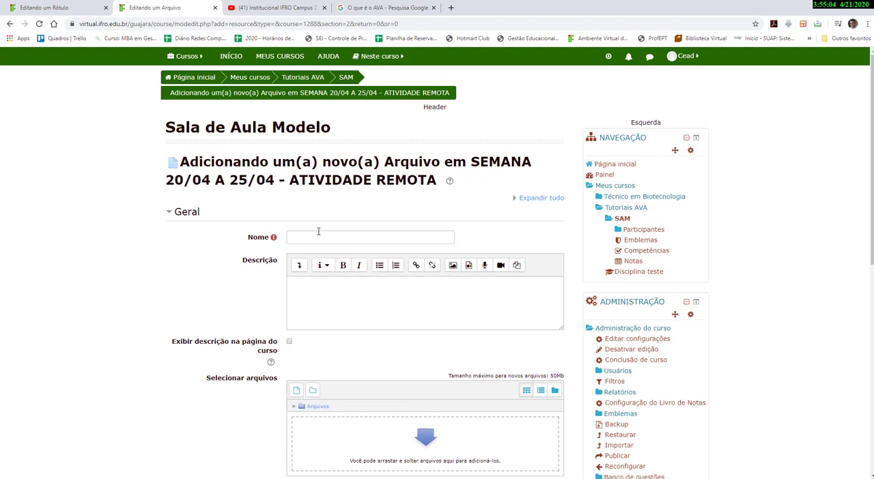
left_click(317, 238)
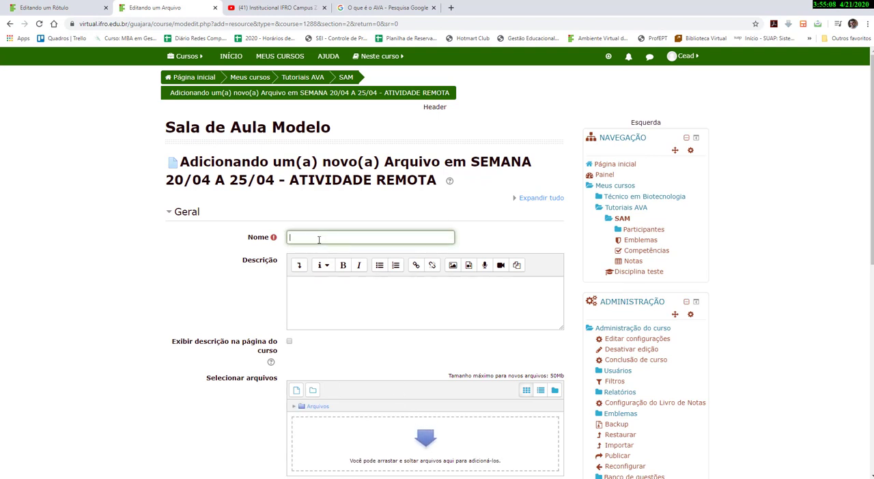
type("Conteu")
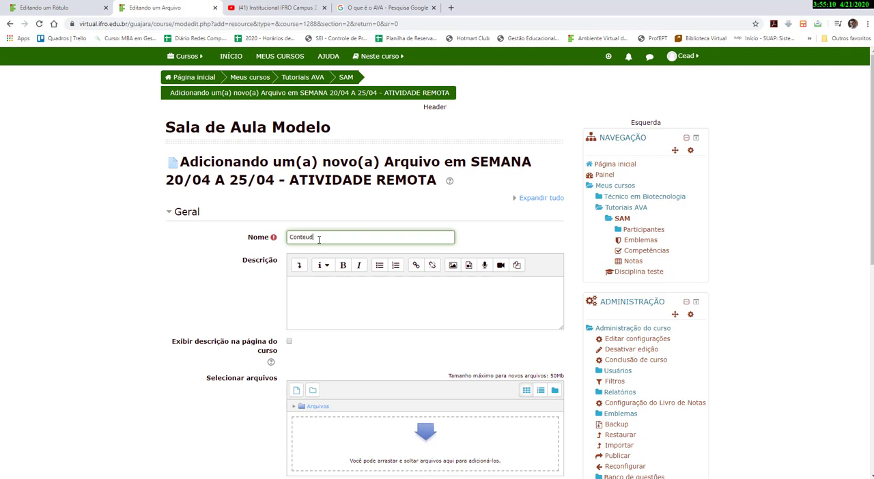
key("BackSpace")
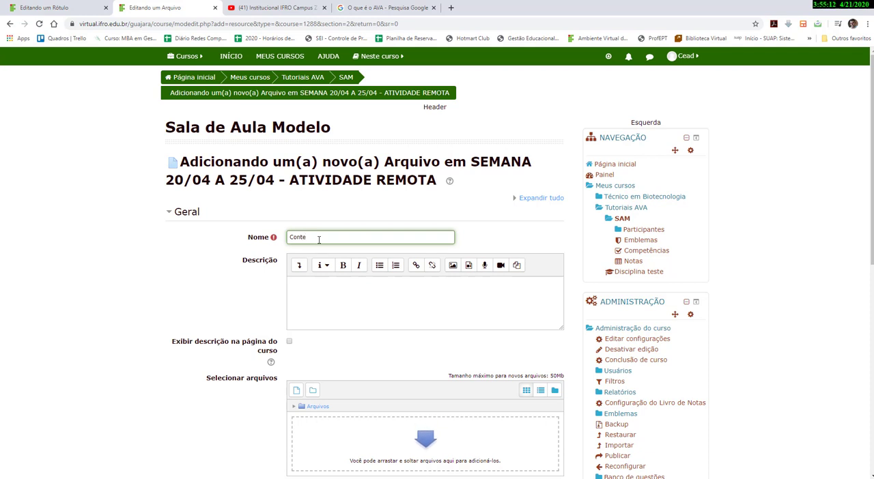
type("údo sobre AVA")
scroll(319, 242, "down", 1)
left_click(298, 246)
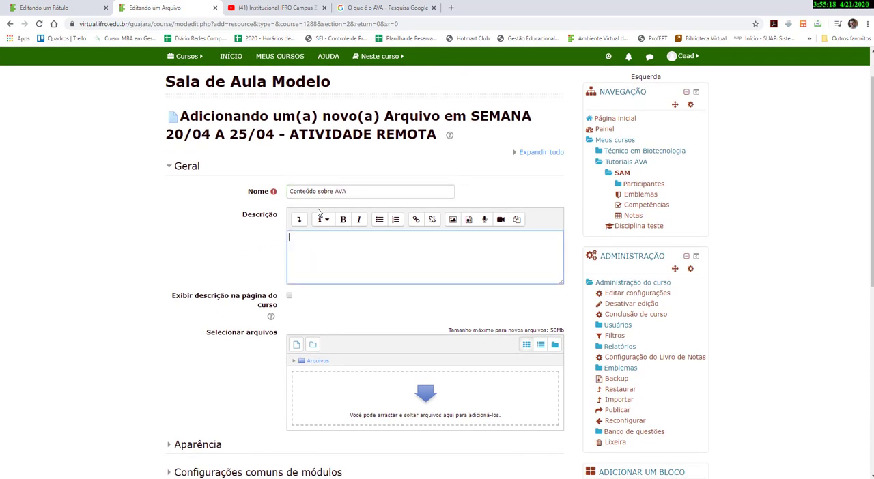
left_click(290, 297)
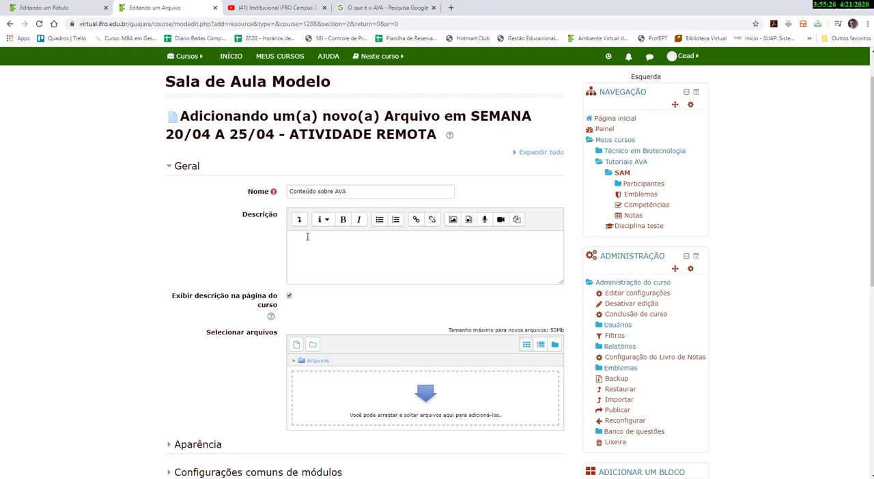
left_click(290, 296)
Upload the professor version of the TUTORIAL VIRTUAL IFRO PDF from the AVA > Arquivos folder into the file resource.
scroll(316, 307, "down", 1)
scroll(316, 306, "down", 1)
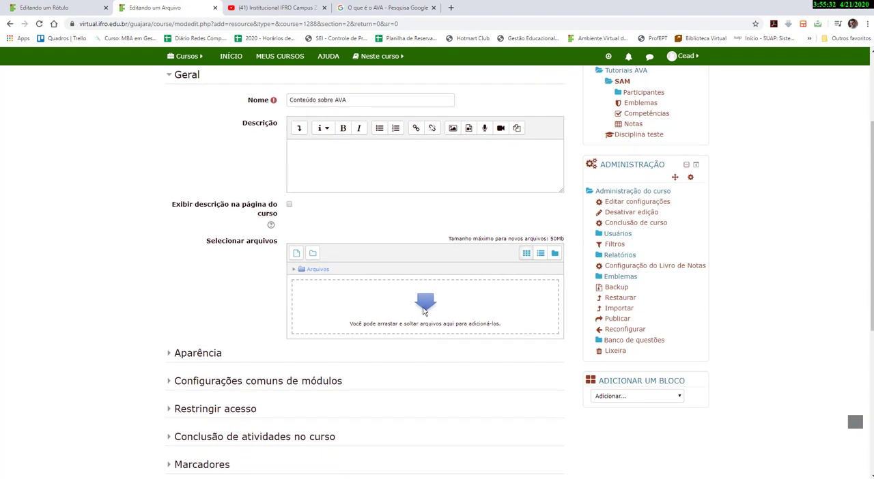
left_click(423, 308)
left_click(474, 208)
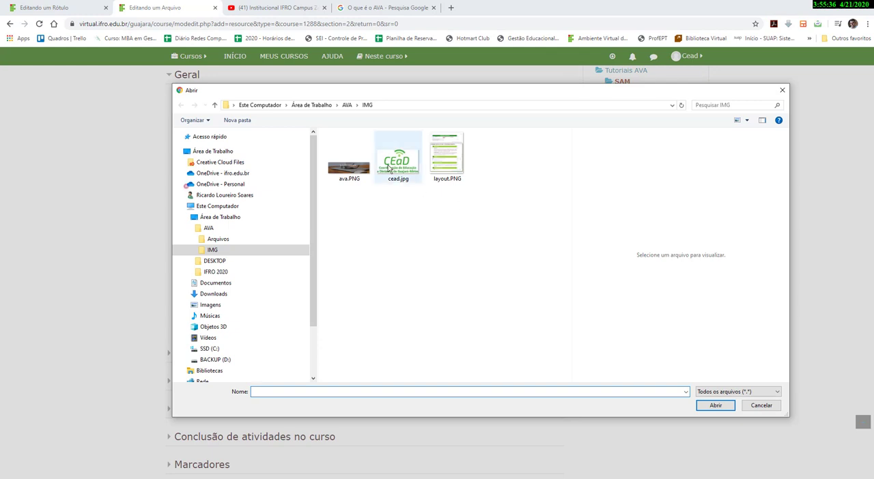
left_click(346, 106)
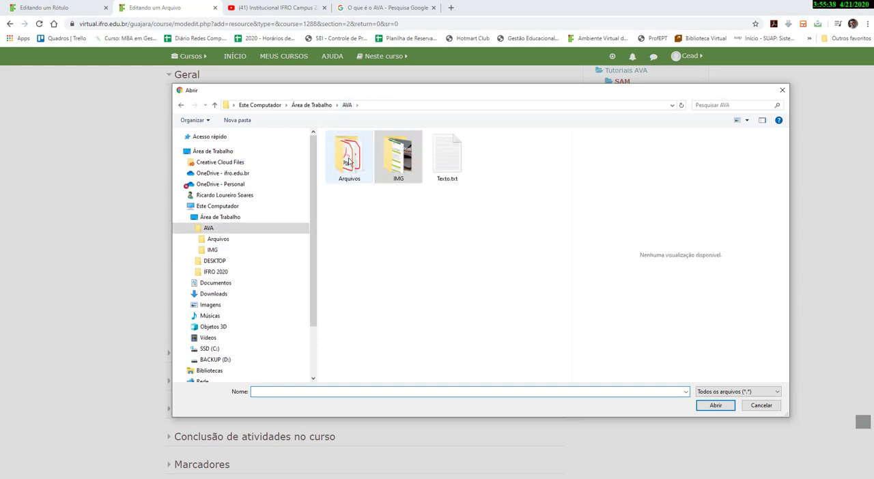
double_click(350, 162)
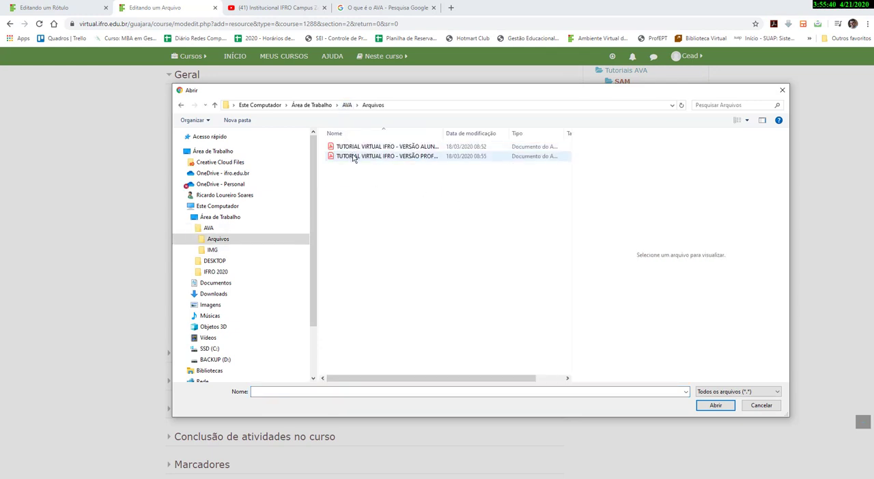
left_click(353, 157)
double_click(353, 157)
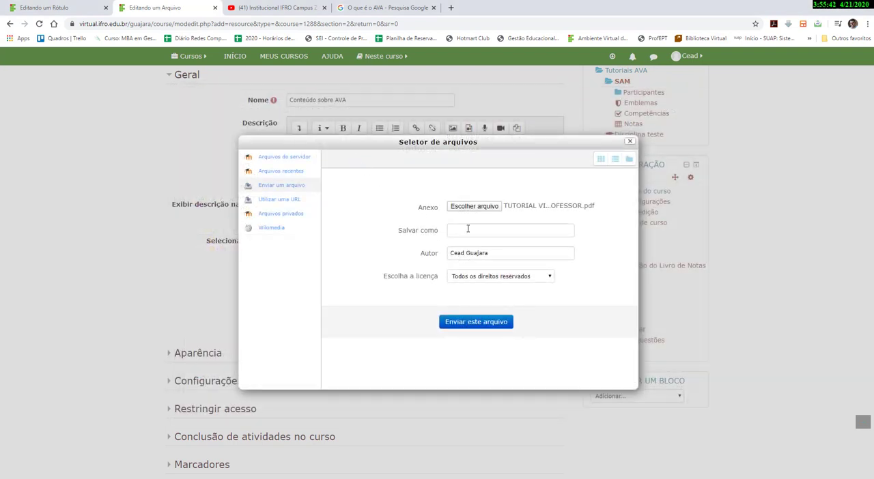
left_click(483, 324)
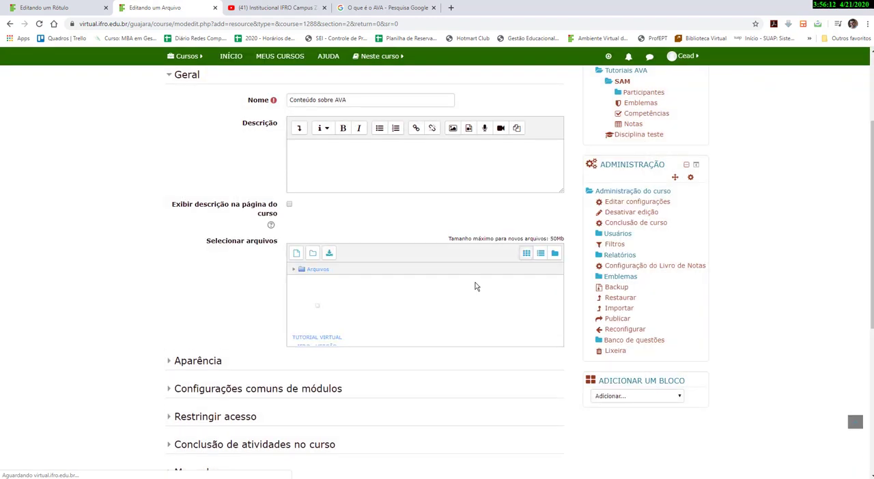
scroll(476, 286, "down", 1)
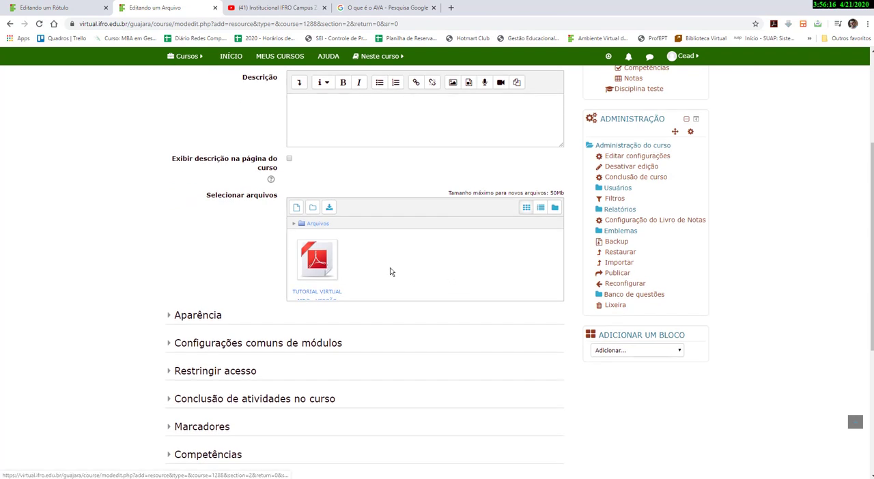
scroll(390, 272, "down", 2)
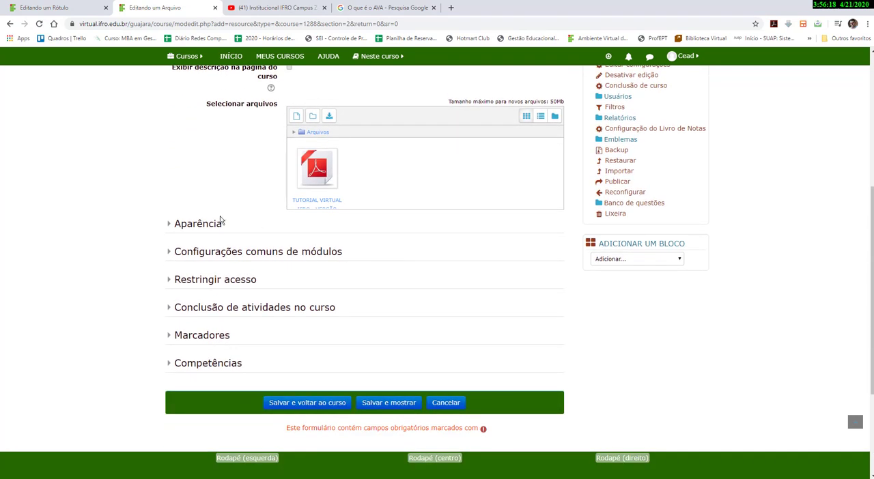
In the file resource's appearance options, keep display as Automático and enable showing size, type and upload/modification date.
left_click(167, 224)
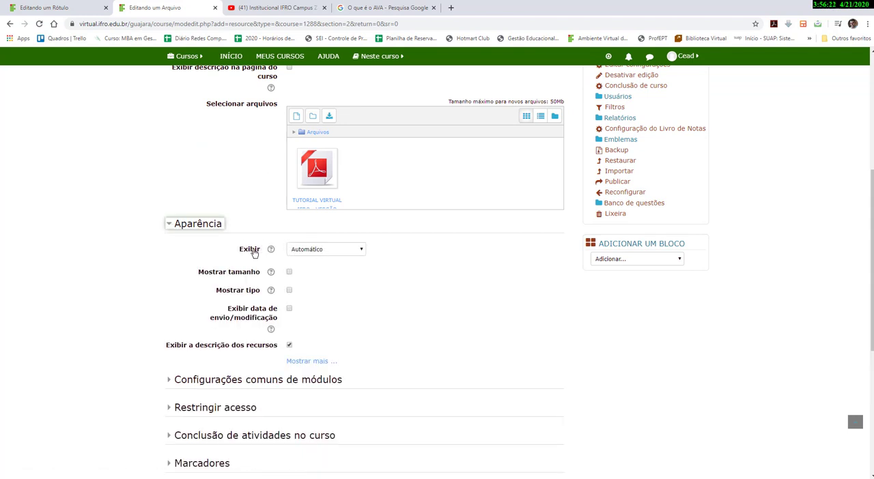
left_click(314, 250)
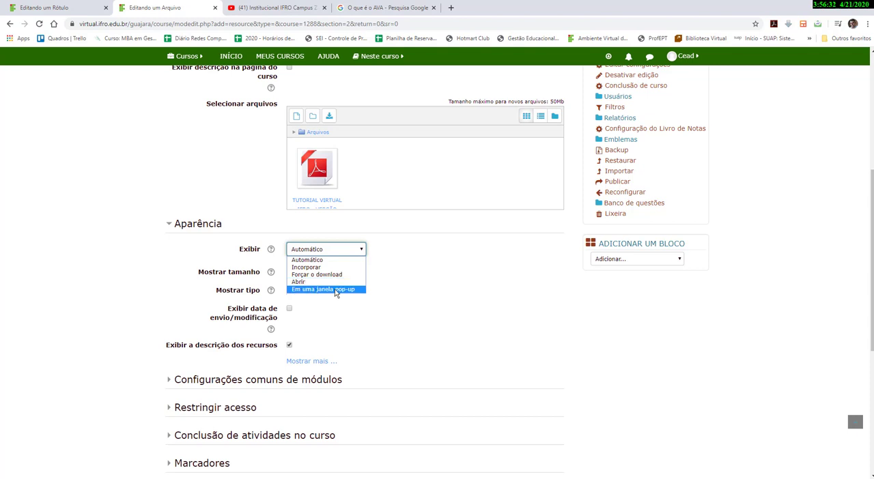
left_click(309, 260)
scroll(308, 266, "down", 1)
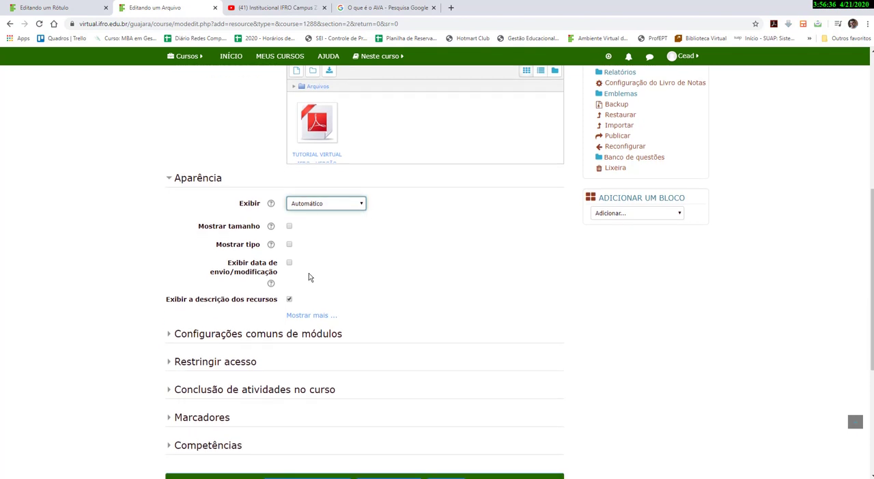
left_click(289, 227)
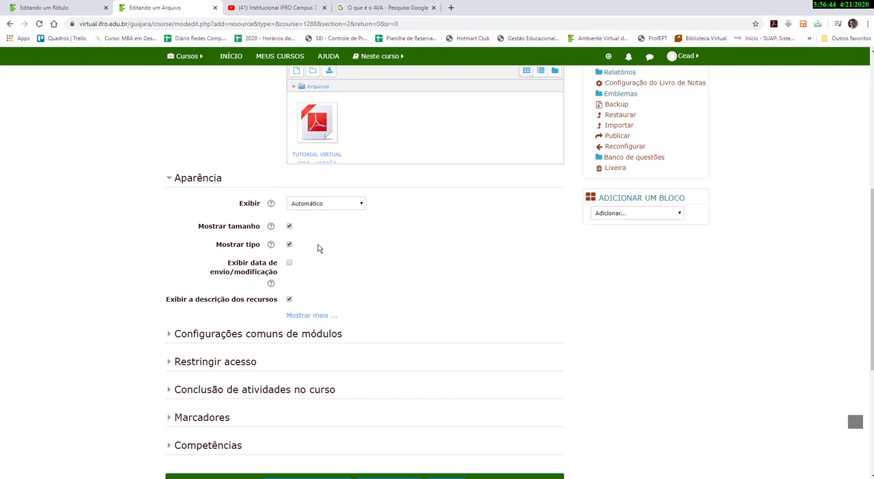
left_click(290, 266)
scroll(318, 250, "down", 2)
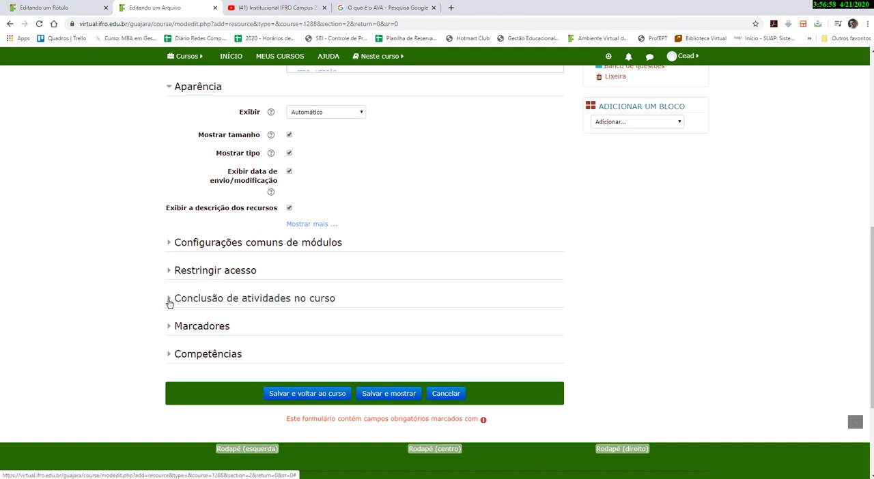
Set completion tracking to show the activity as completed when conditions are met.
left_click(169, 300)
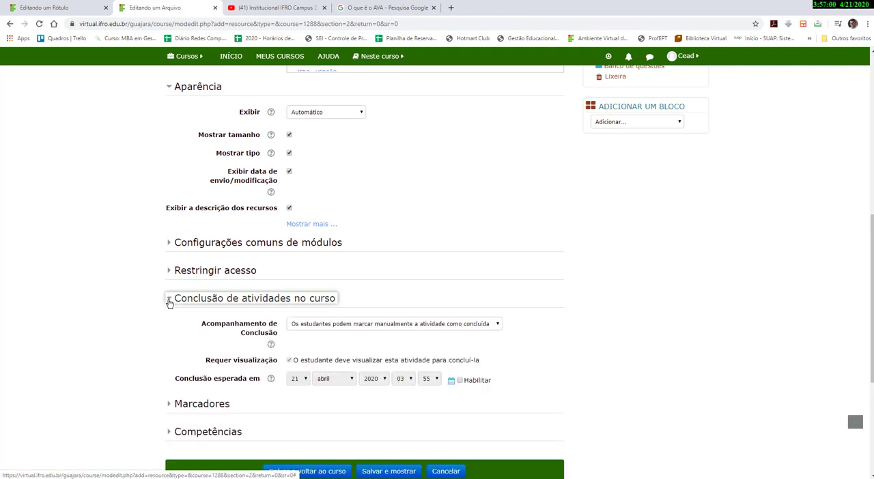
scroll(169, 273, "down", 1)
left_click(332, 280)
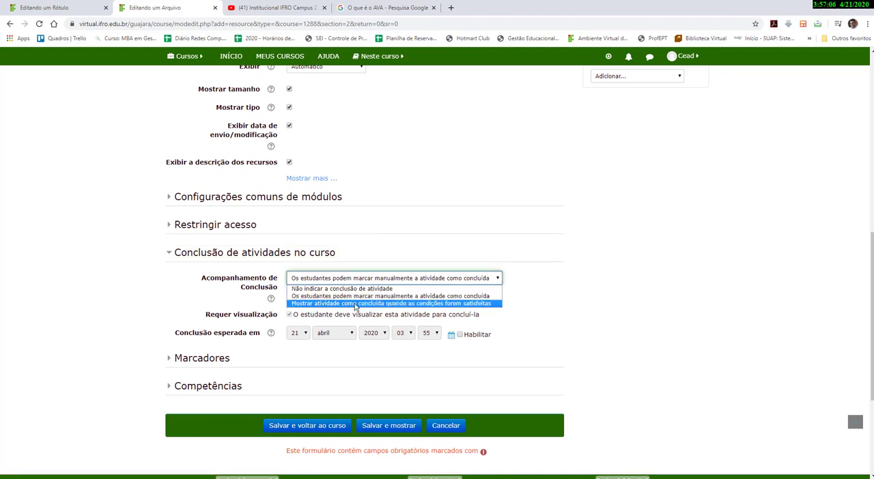
left_click(428, 305)
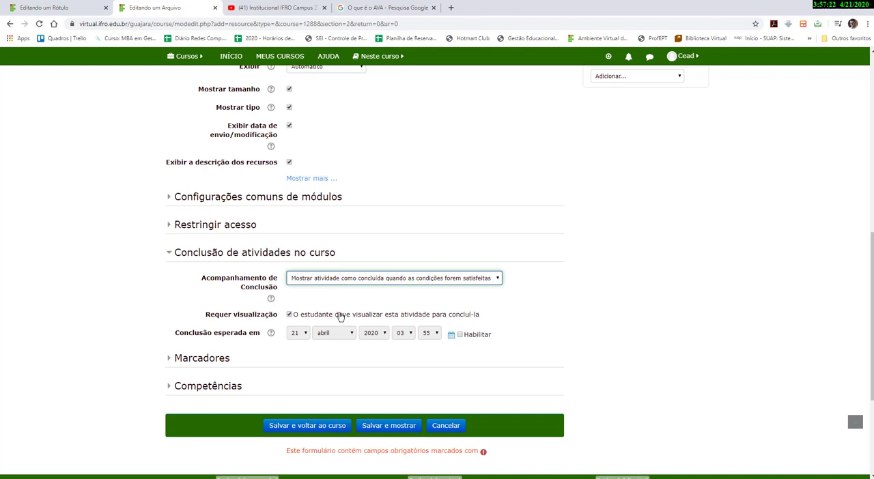
Enable the expected completion date and set its day to 23 abril 2020.
left_click(460, 334)
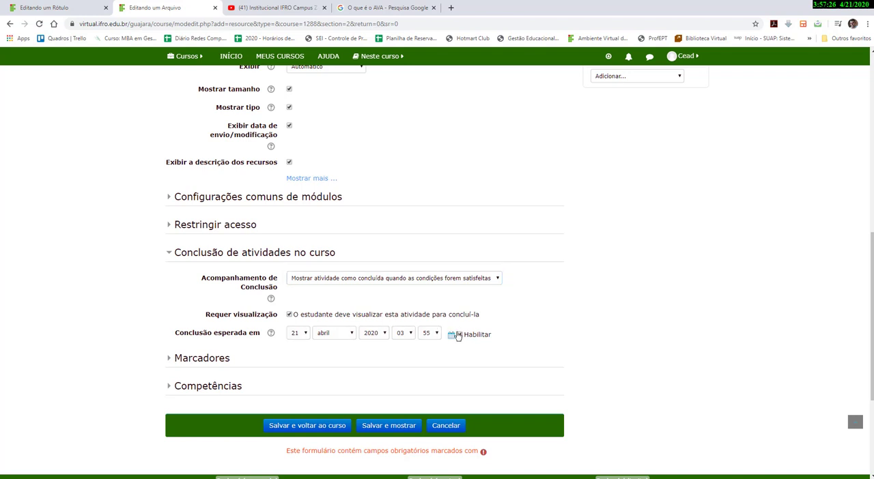
left_click(305, 335)
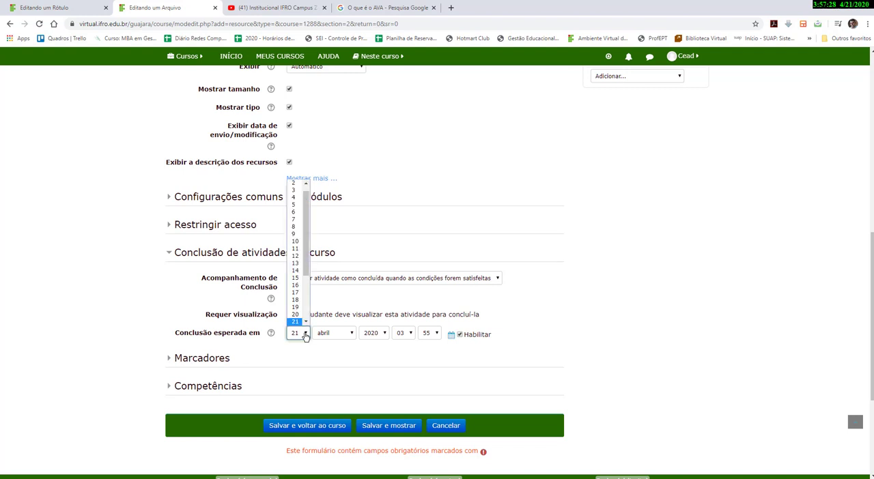
left_click(305, 321)
left_click(306, 323)
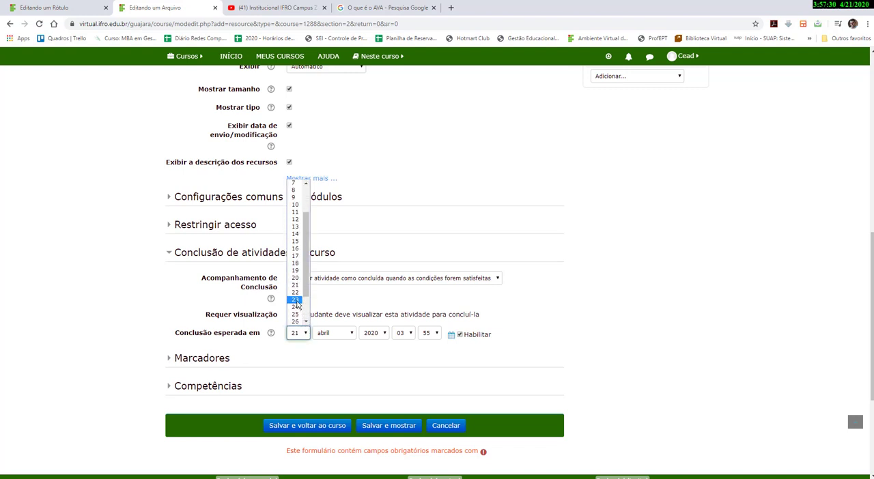
left_click(296, 299)
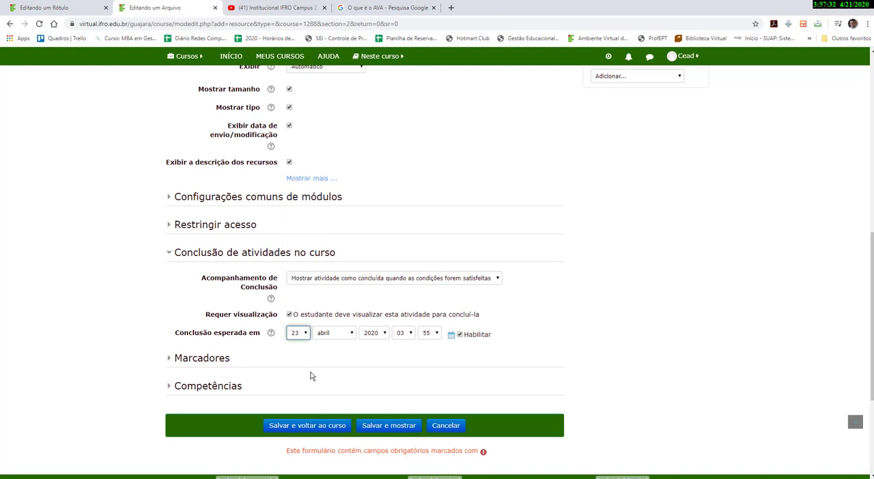
Set the competency action after activity completion to Concluir a competência, then save and return to the course.
scroll(299, 377, "down", 3)
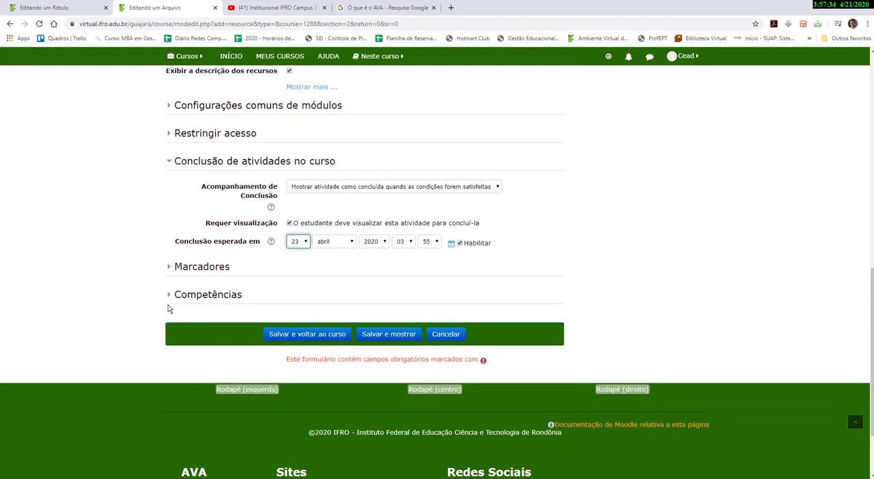
left_click(168, 297)
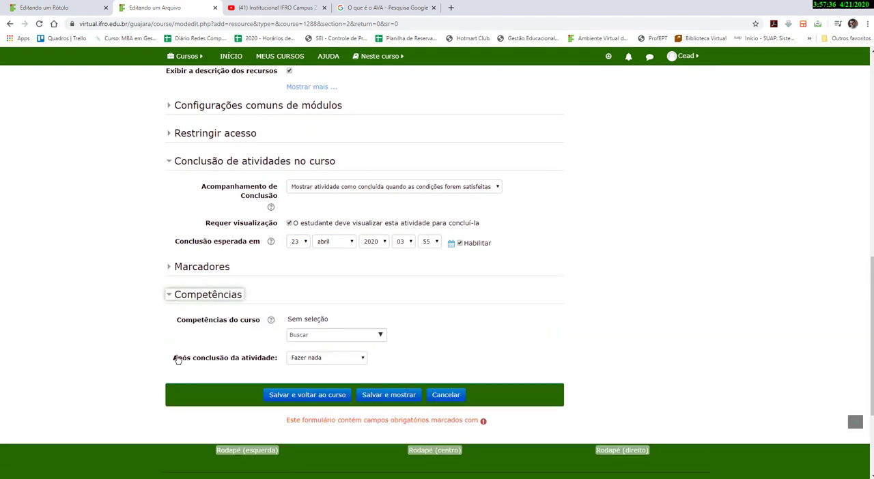
left_click(308, 357)
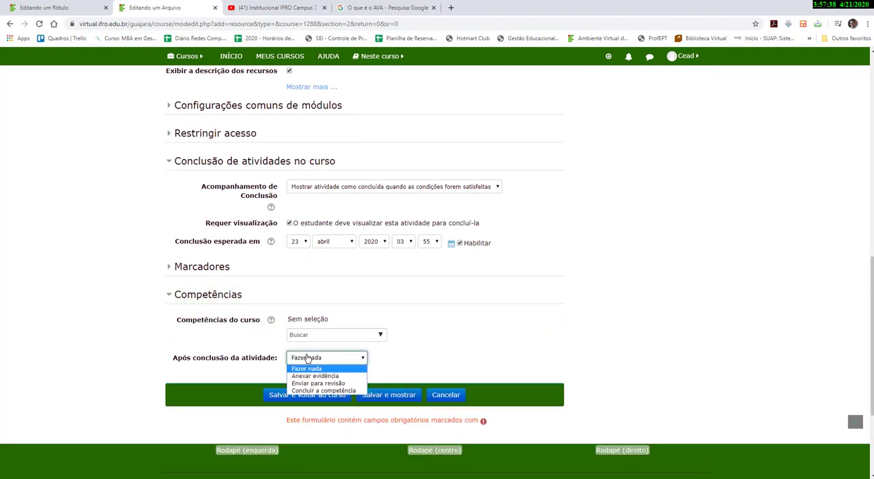
left_click(324, 392)
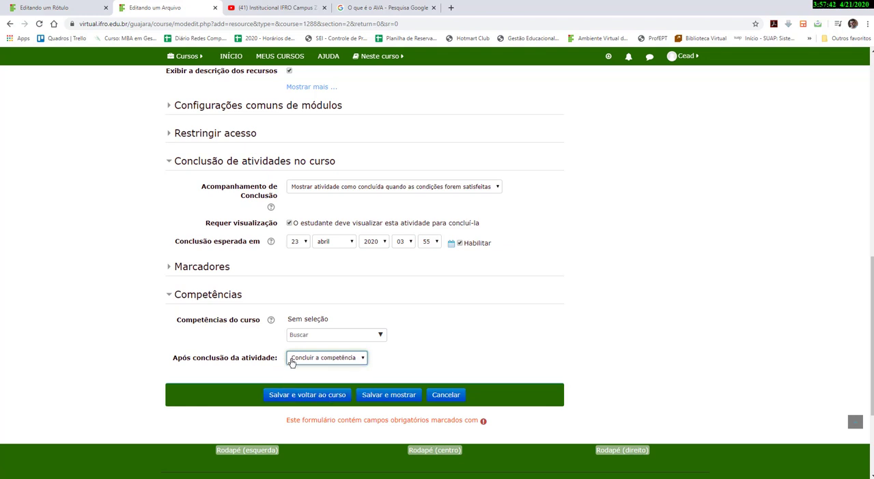
left_click(305, 396)
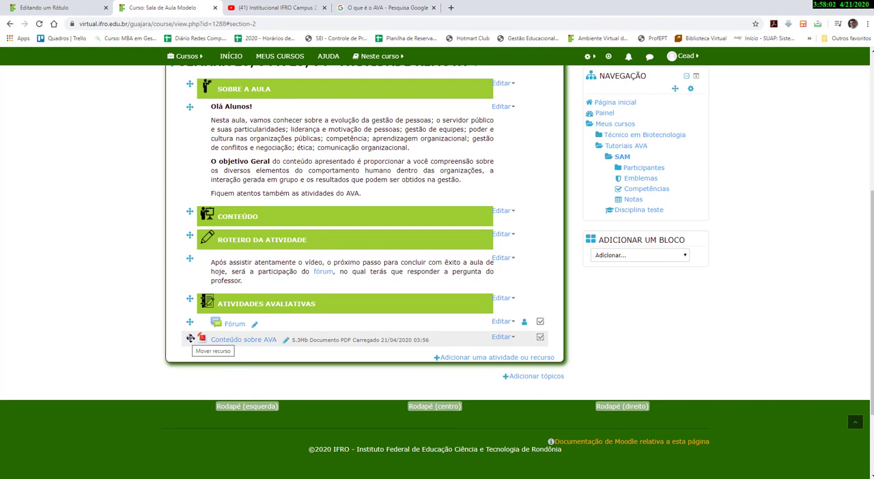
Move the Conteúdo sobre AVA file directly below the CONTEÚDO heading in the week topic.
left_click_drag(191, 338, 189, 233)
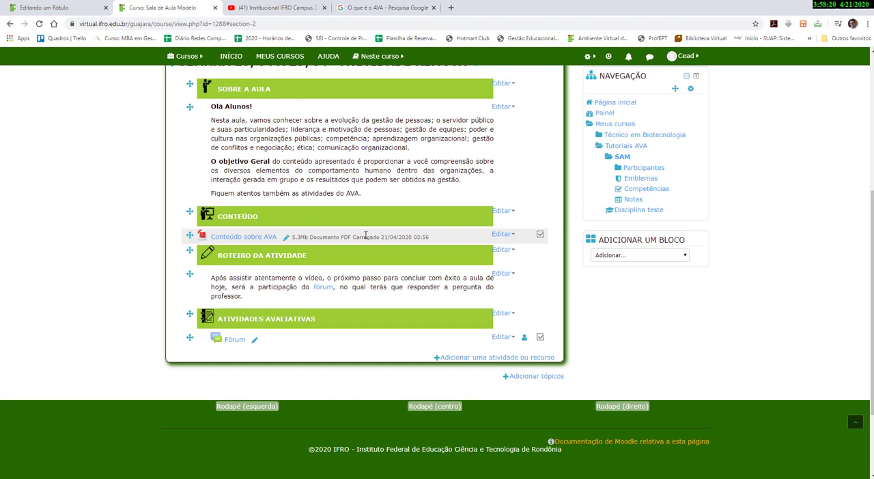
Edit the Conteúdo sobre AVA settings to stop showing size, type and upload date, then save and return.
left_click(501, 234)
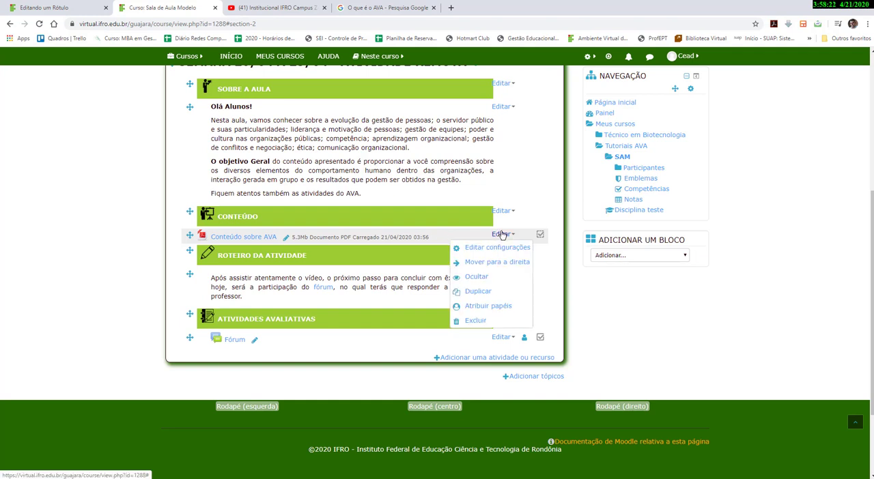
left_click(520, 247)
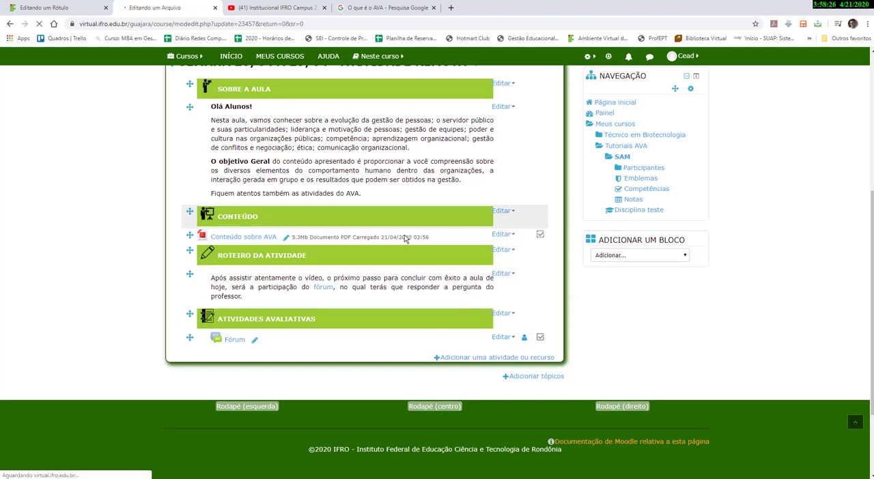
scroll(353, 259, "down", 3)
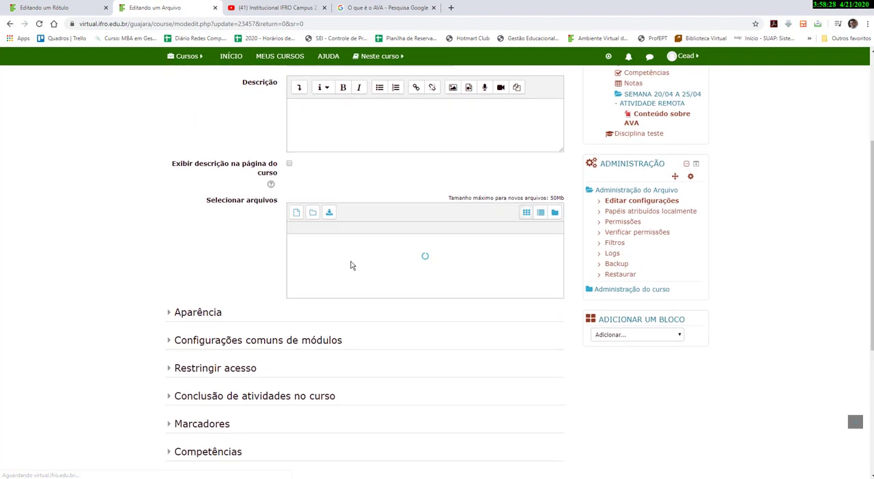
left_click(169, 273)
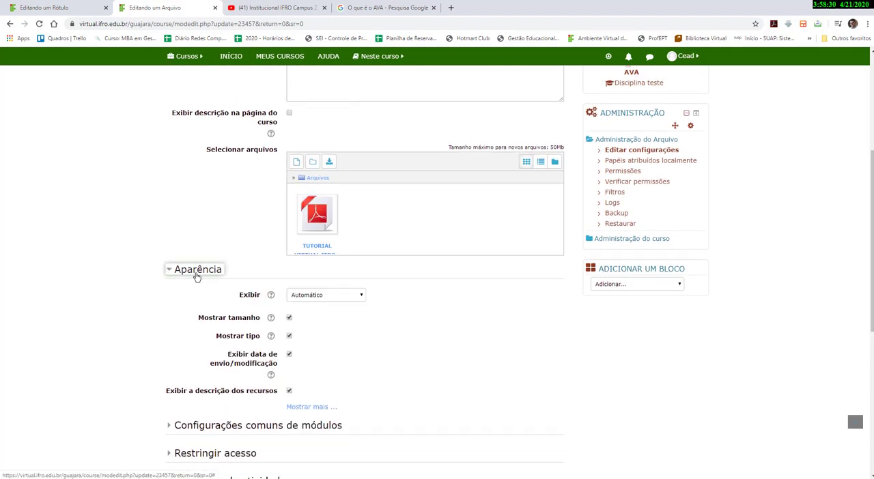
left_click(289, 318)
left_click(289, 336)
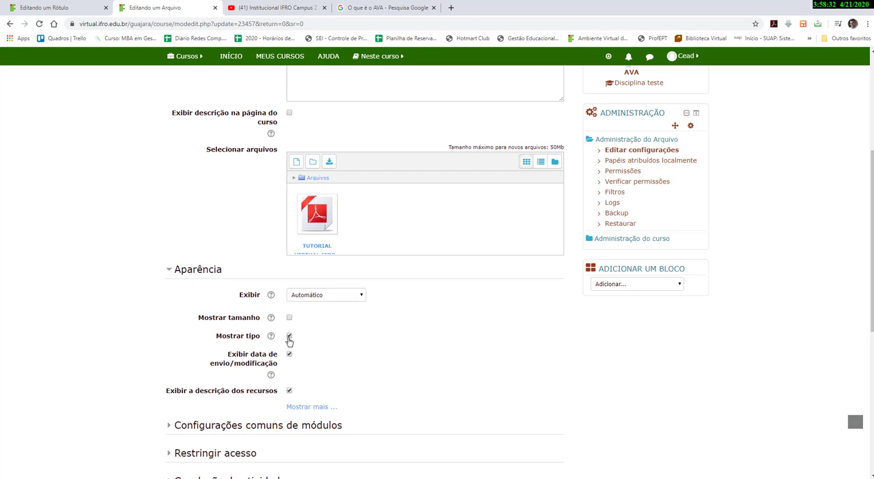
left_click(289, 355)
scroll(289, 373, "down", 5)
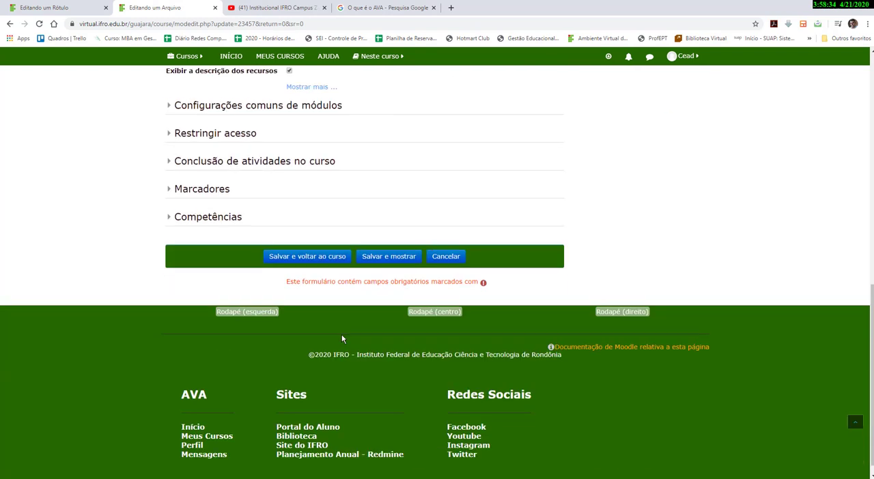
left_click(322, 265)
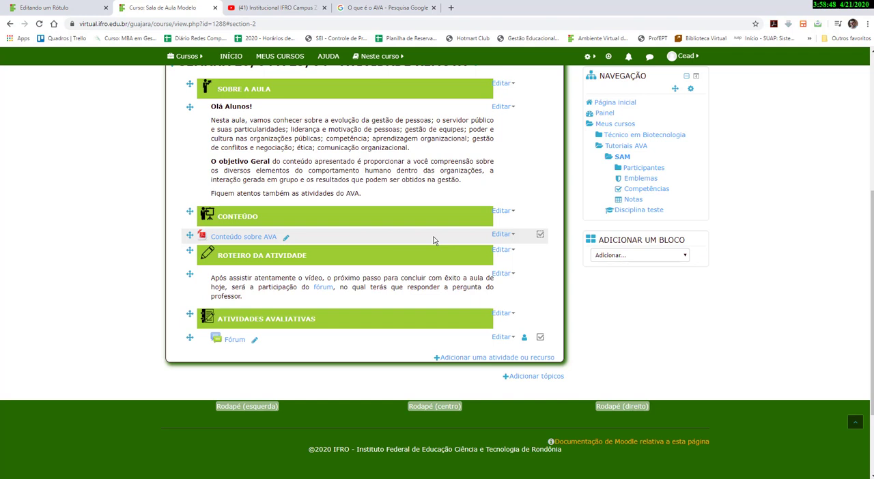
Add a new Page resource to the week topic.
scroll(432, 241, "up", 1)
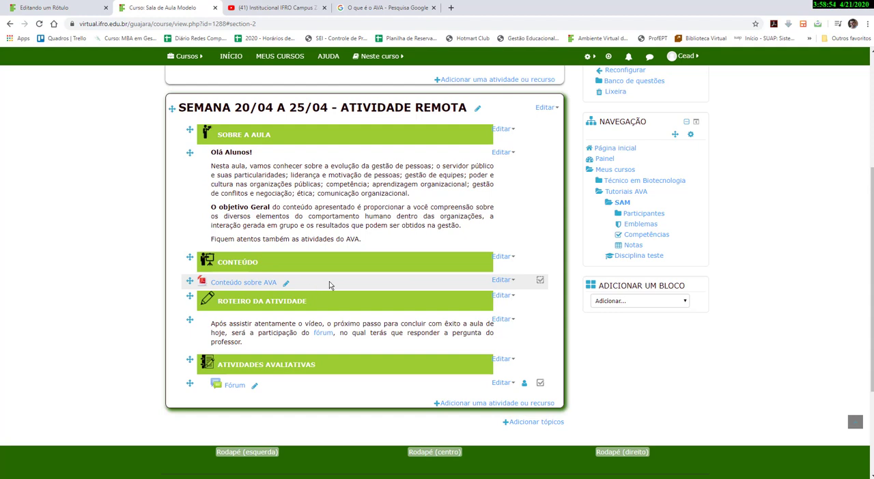
scroll(329, 281, "down", 1)
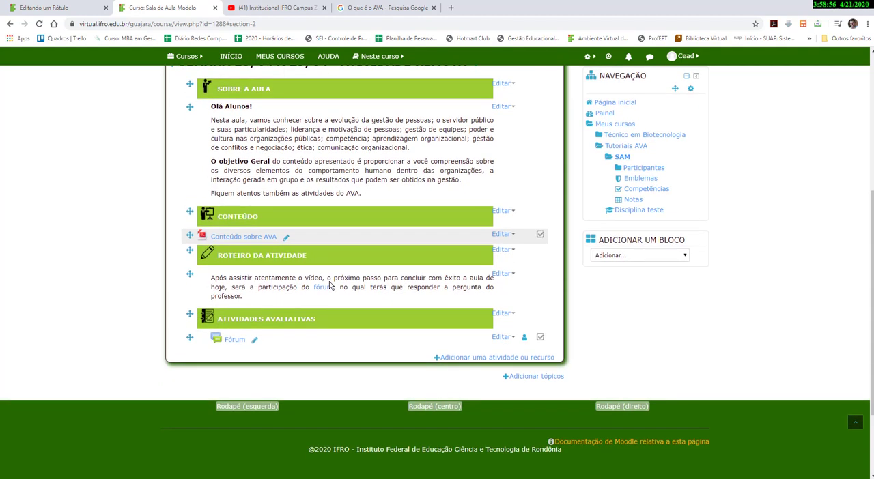
left_click(441, 357)
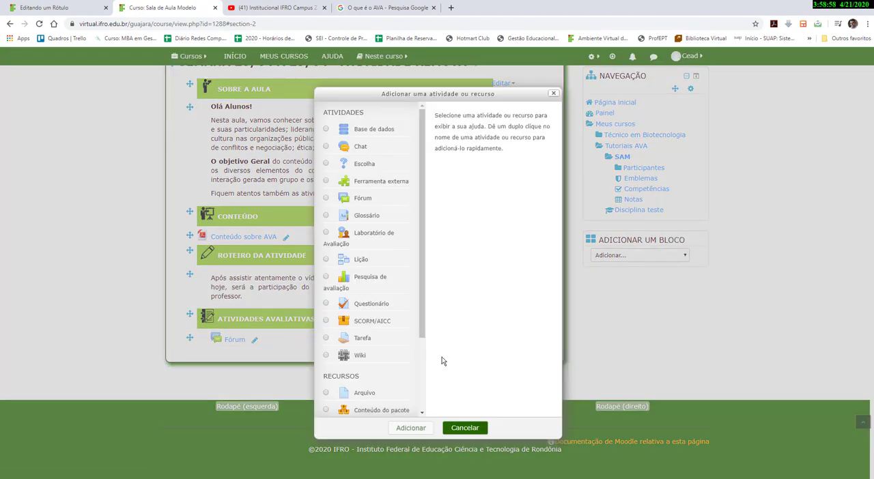
scroll(408, 350, "down", 2)
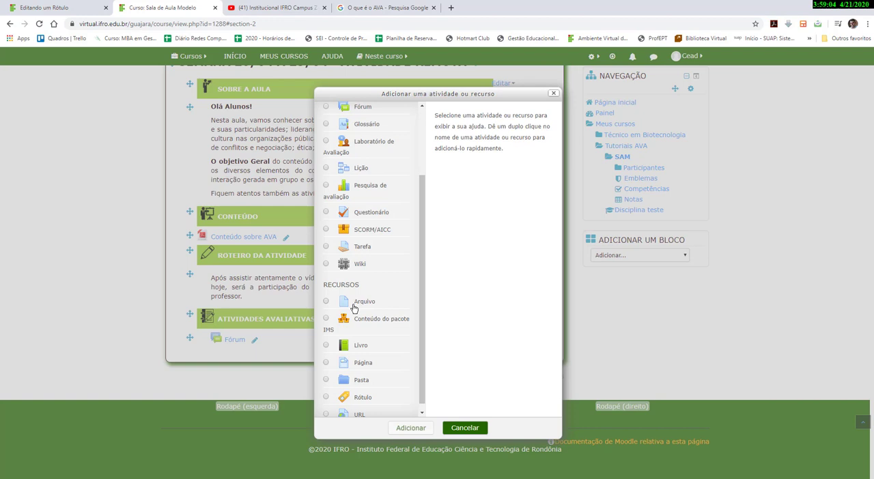
scroll(353, 306, "down", 1)
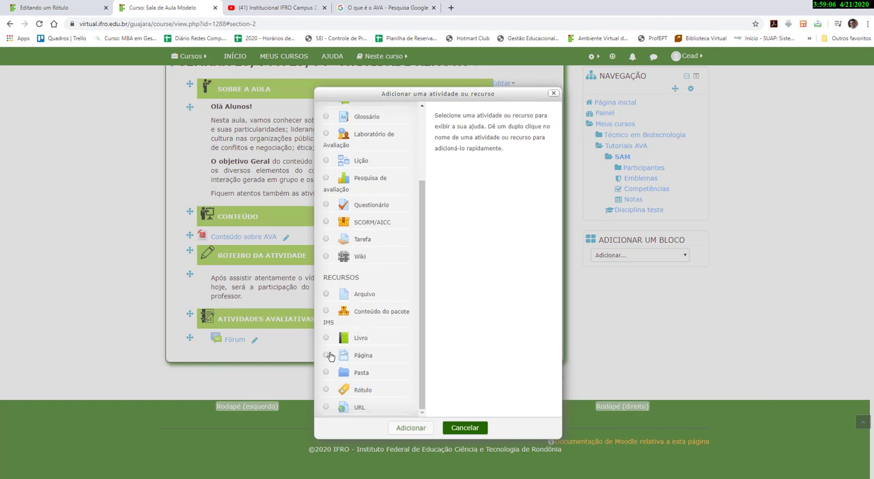
left_click(326, 356)
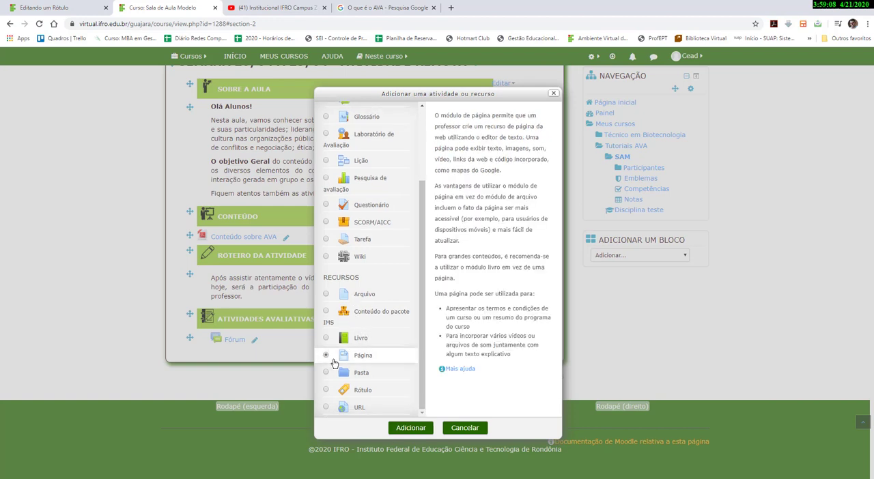
left_click(404, 430)
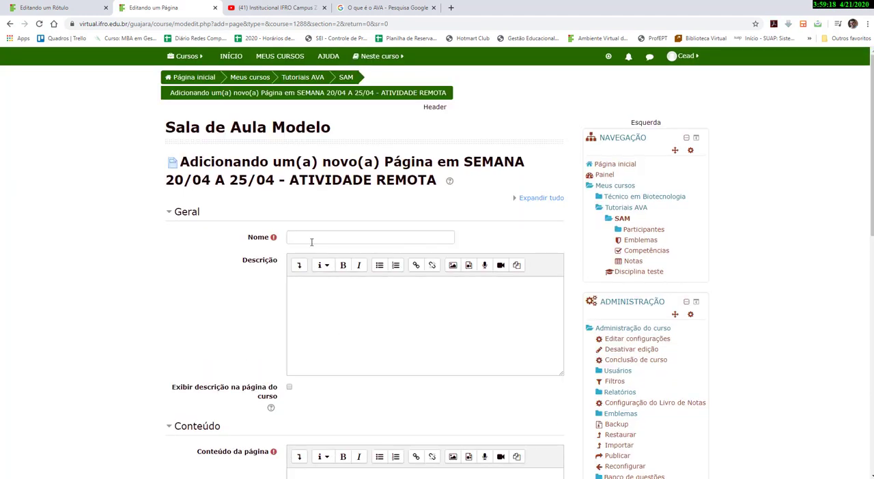
Name the new page "Conteúdo para estudo.".
left_click(311, 237)
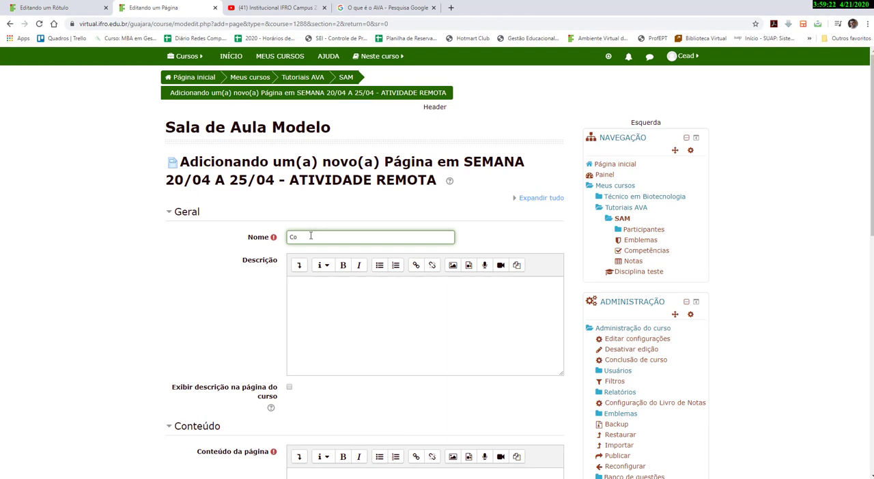
type("Conteu")
type("údo")
type(" pára")
key("BackSpace")
key("BackSpace")
type("para estuda")
key("BackSpace")
type("o")
Paste the copied "O que é AVA?" article text into the page content and scroll through it.
scroll(302, 292, "down", 2)
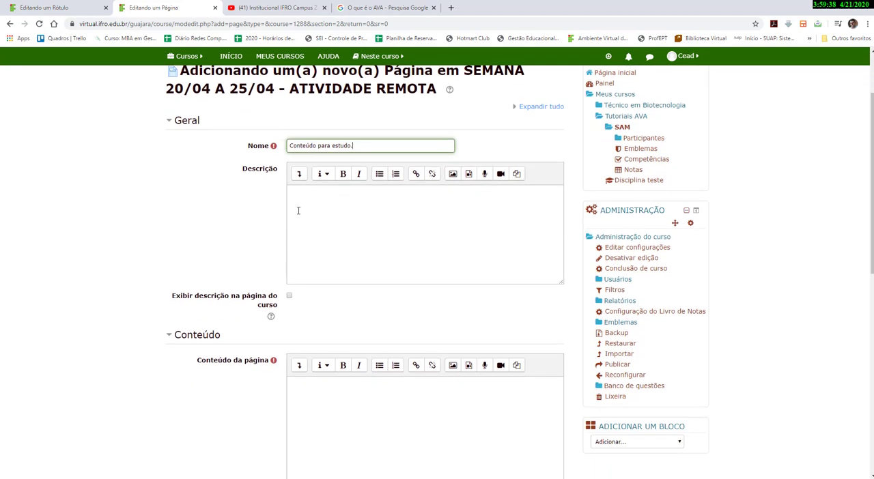
left_click(306, 206)
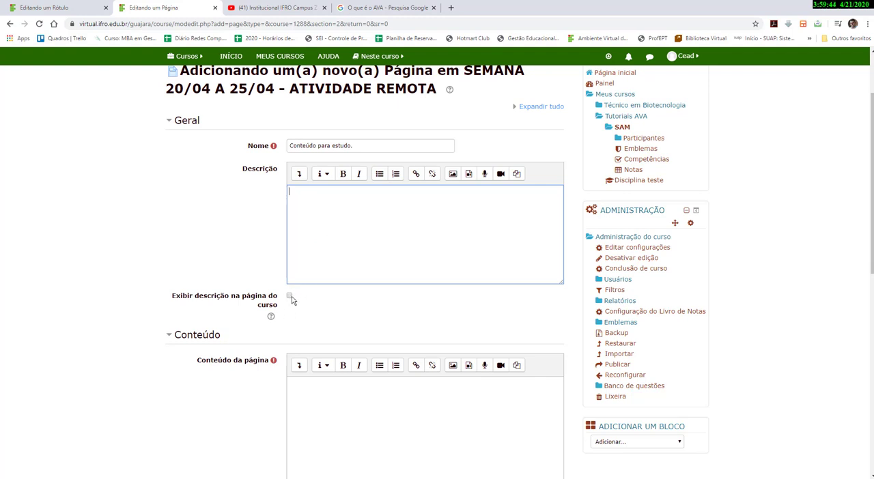
scroll(298, 325, "down", 2)
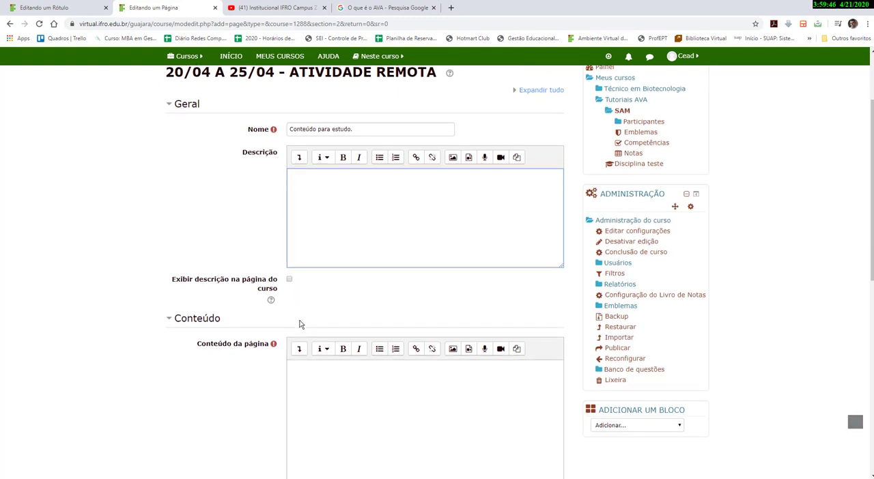
left_click(305, 264)
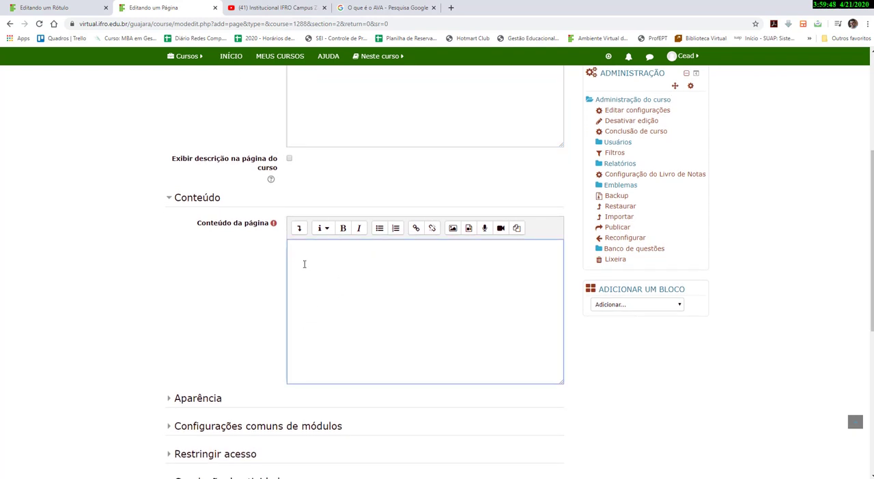
key("alt+Tab")
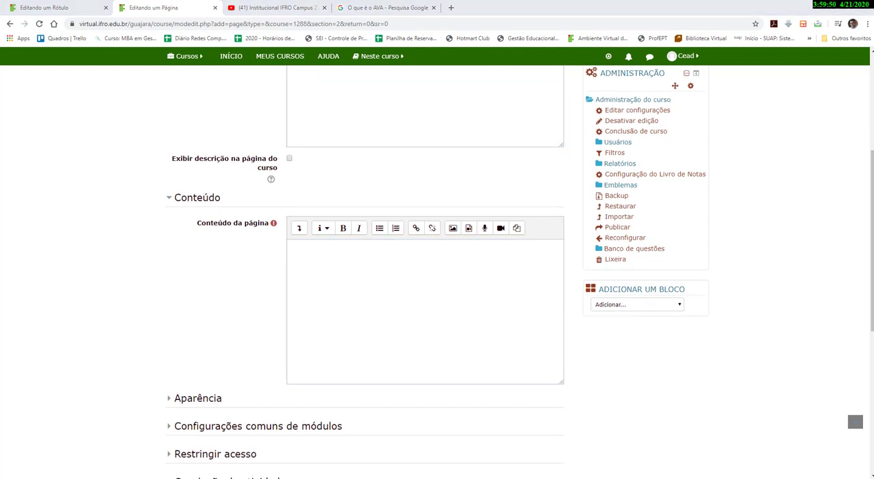
left_click(336, 255)
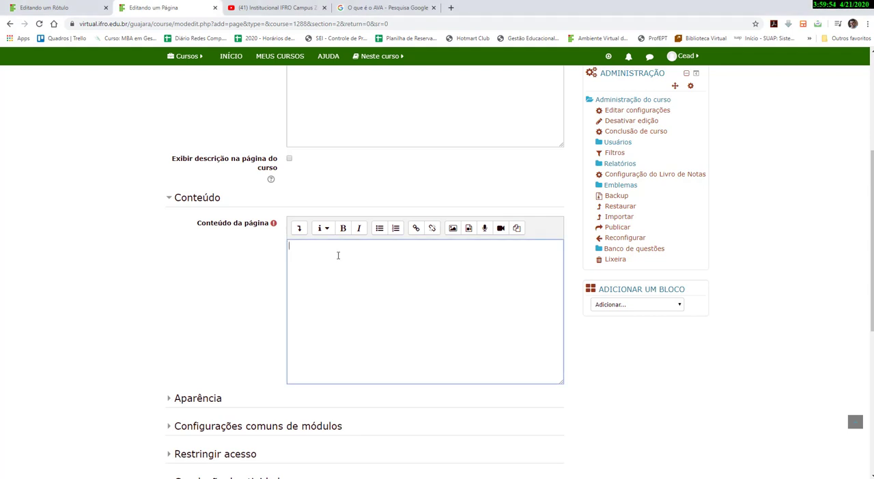
key("ctrl+v")
scroll(382, 287, "down", 5)
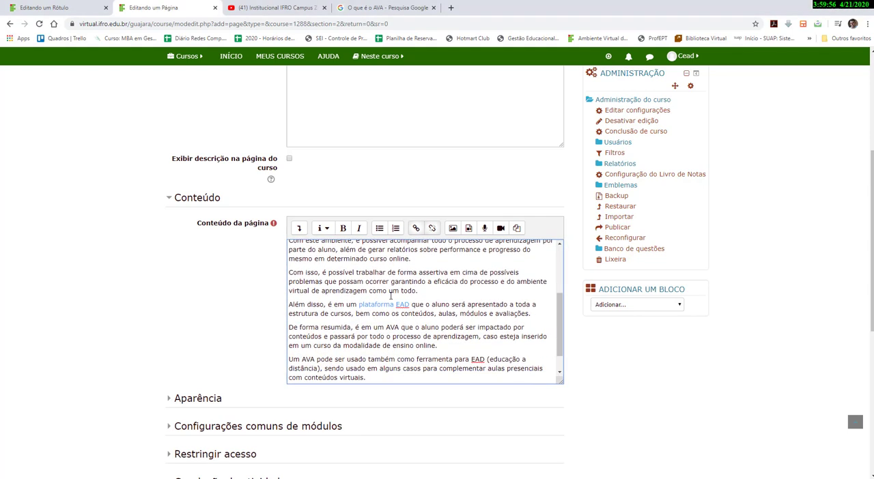
scroll(390, 295, "down", 1)
scroll(390, 295, "up", 6)
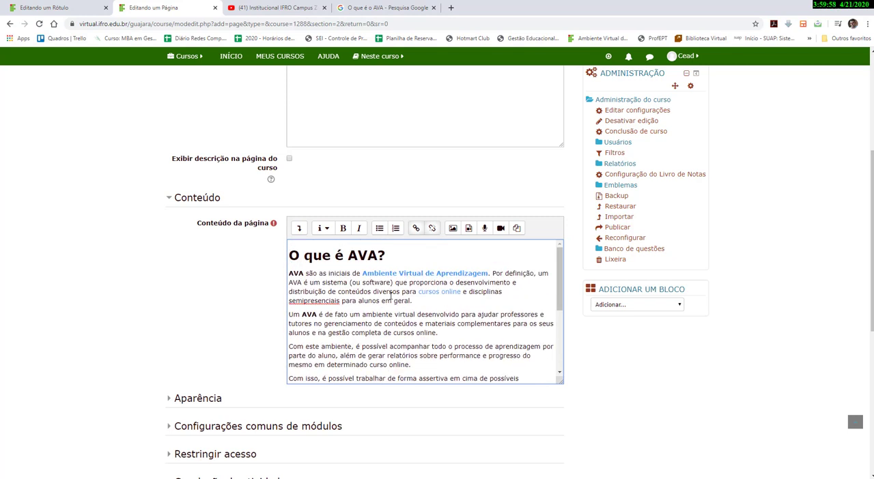
scroll(391, 295, "down", 4)
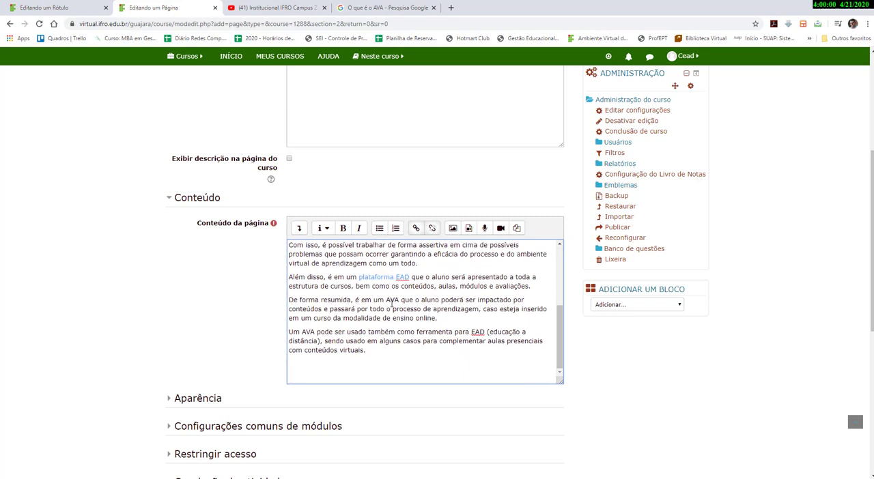
scroll(391, 301, "up", 4)
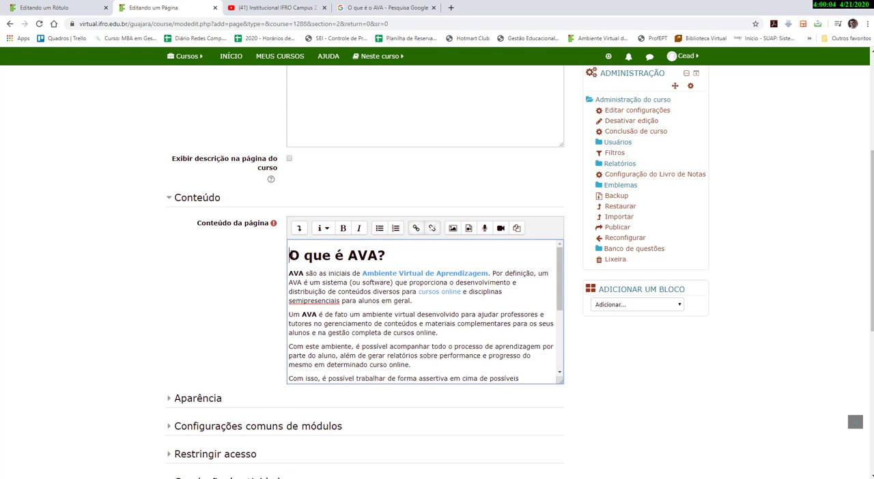
Add a blank line above the article and upload the image ava.PNG from the AVA > IMG folder into the page content.
key("Return")
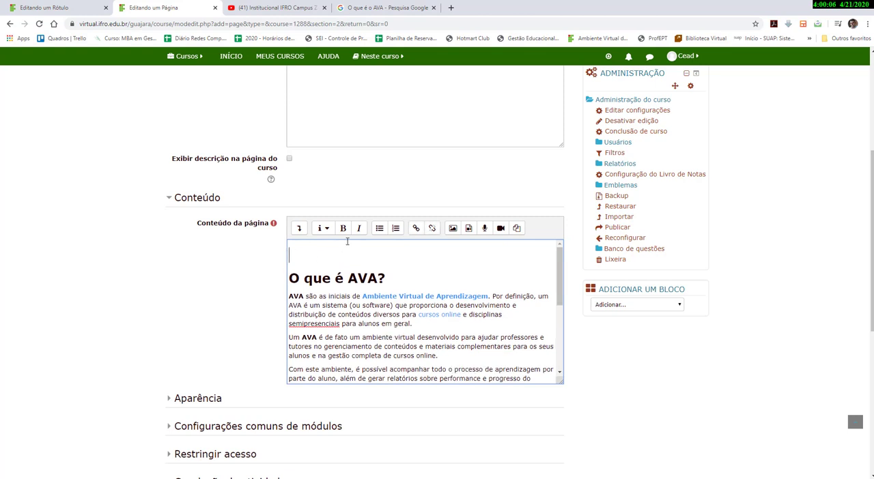
left_click(452, 228)
left_click(475, 200)
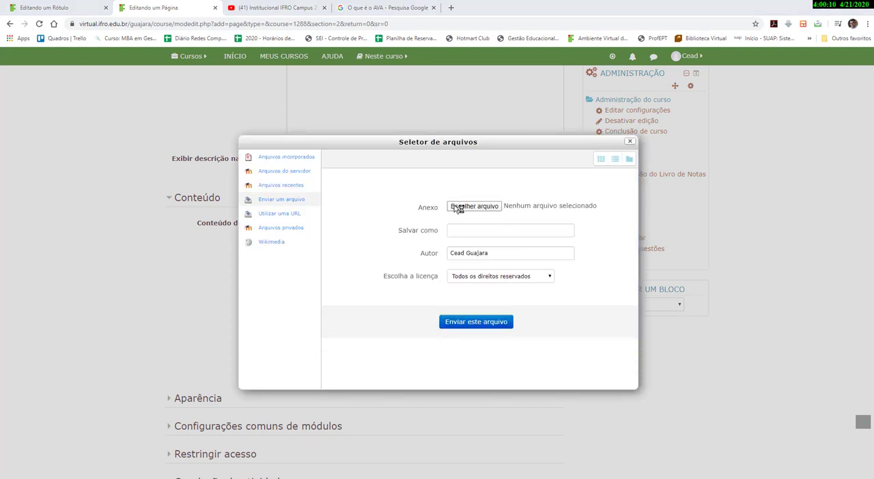
left_click(459, 207)
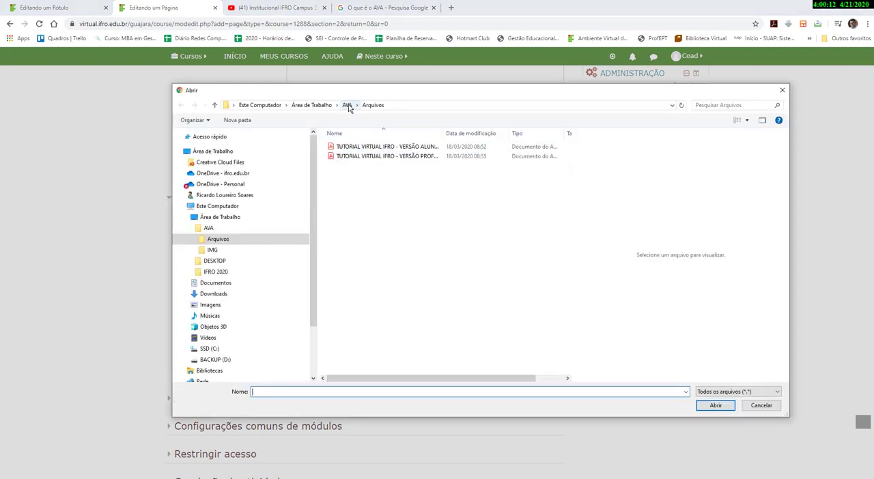
left_click(347, 106)
double_click(398, 157)
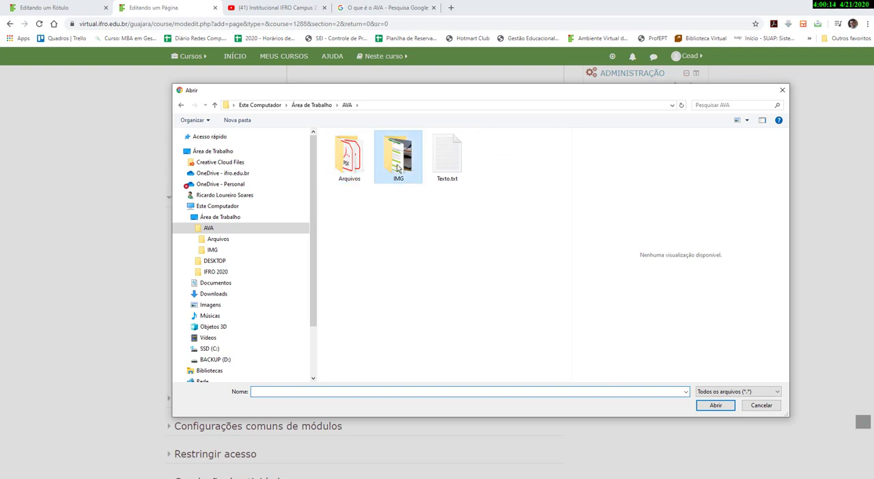
left_click(349, 167)
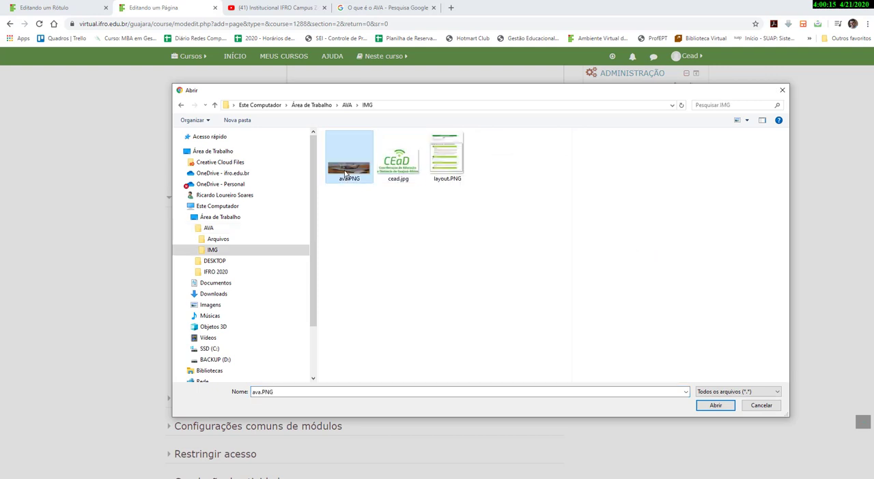
left_click(718, 406)
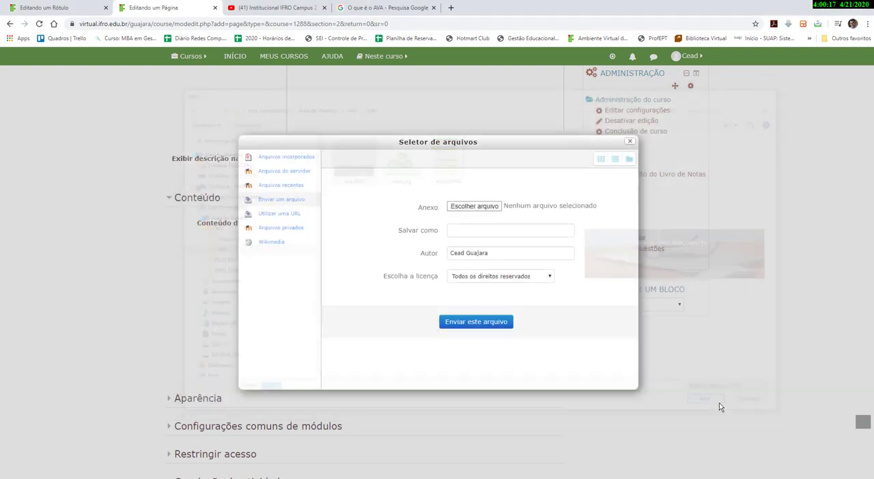
left_click(481, 323)
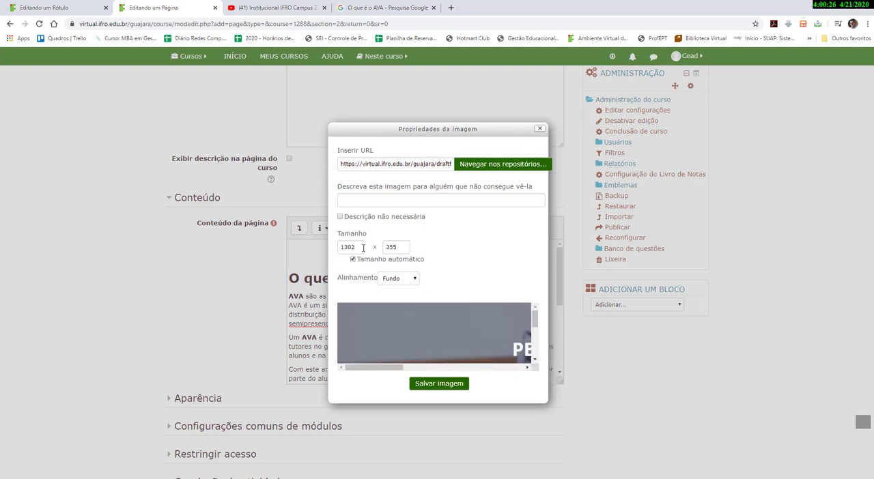
Set the image width to 200, its description to "imagem topo" and alignment to Topo, then save the image.
left_click_drag(359, 249, 308, 253)
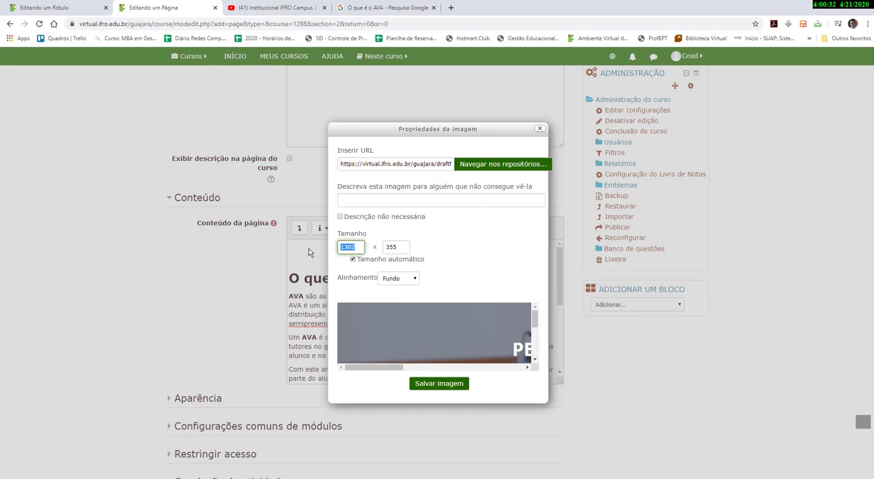
type("200")
left_click(366, 204)
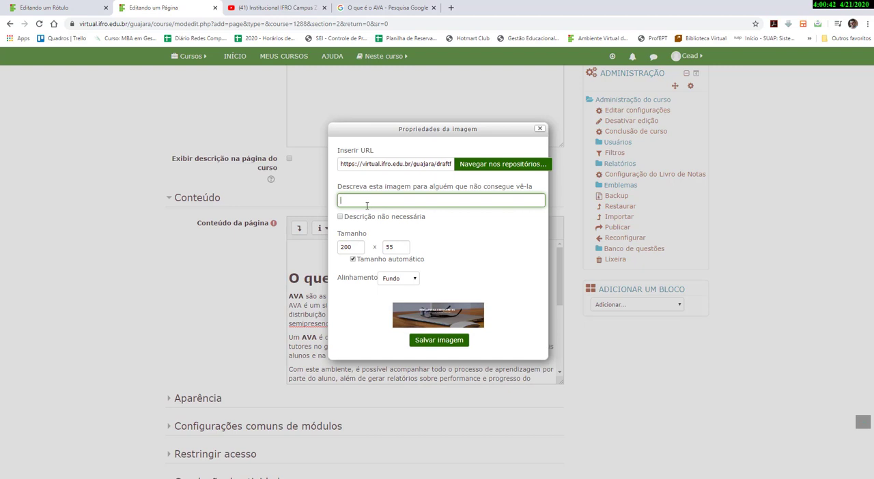
type("imagem topo")
left_click(392, 301)
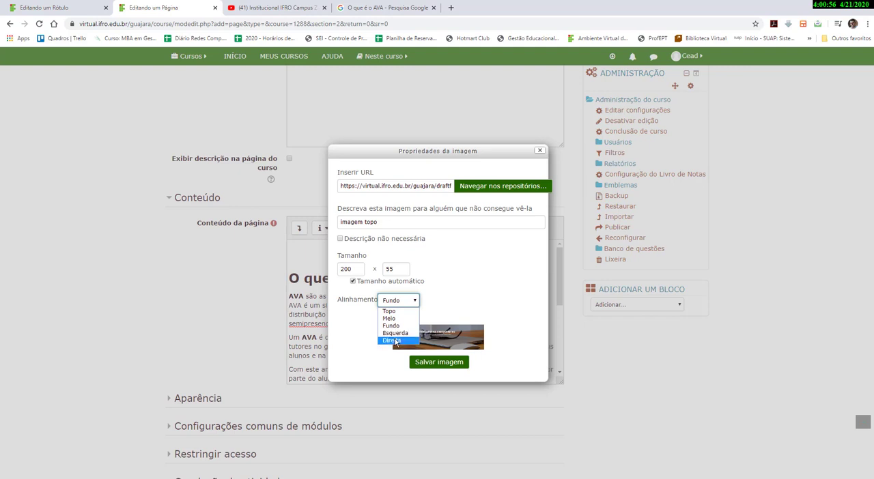
left_click(397, 311)
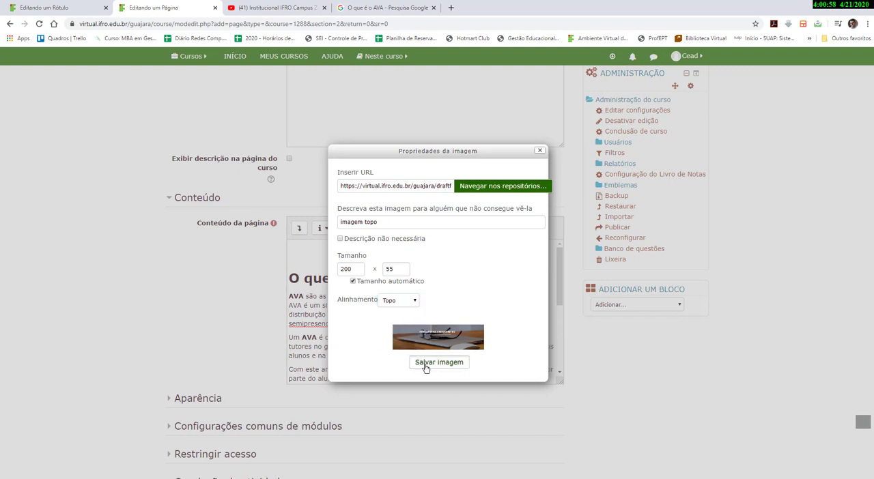
left_click(426, 364)
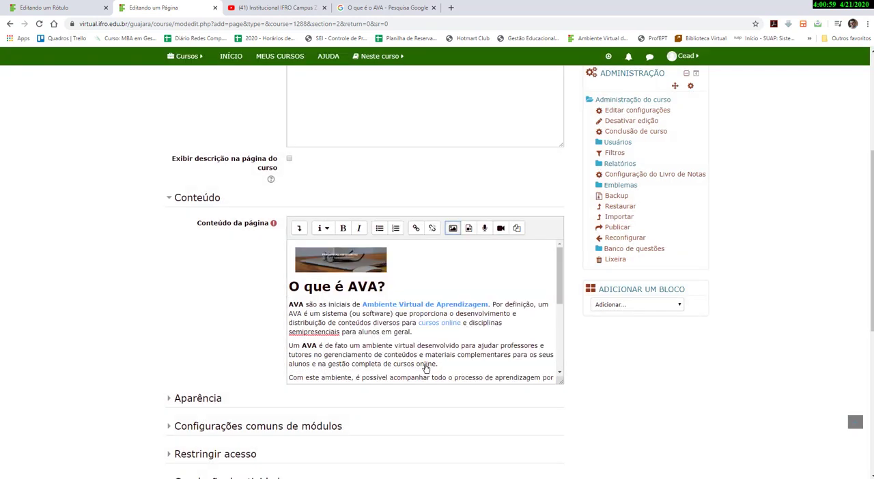
Reopen the image properties, set the width to 600 with automatic size, and save the image.
left_click(369, 268)
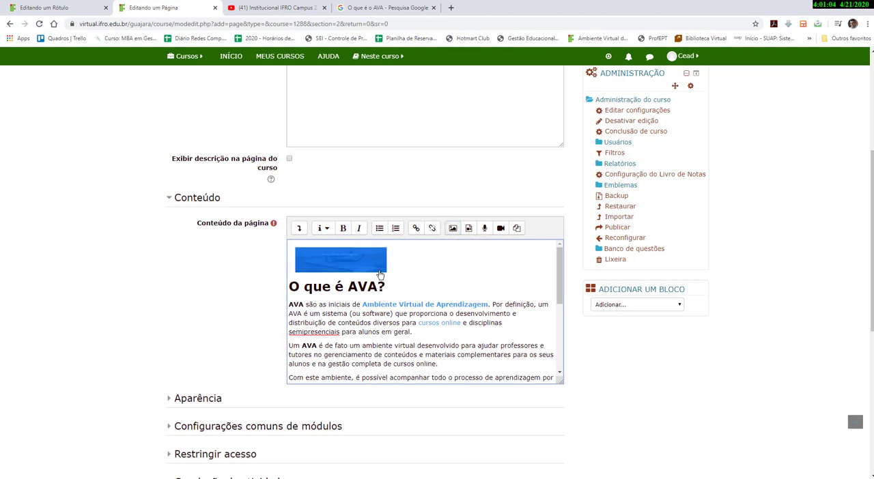
left_click(455, 234)
left_click(455, 234)
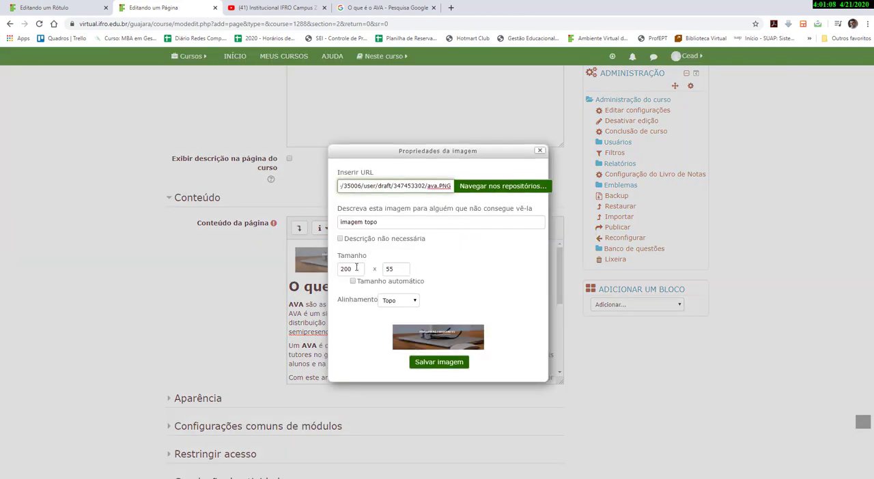
left_click_drag(355, 271, 324, 273)
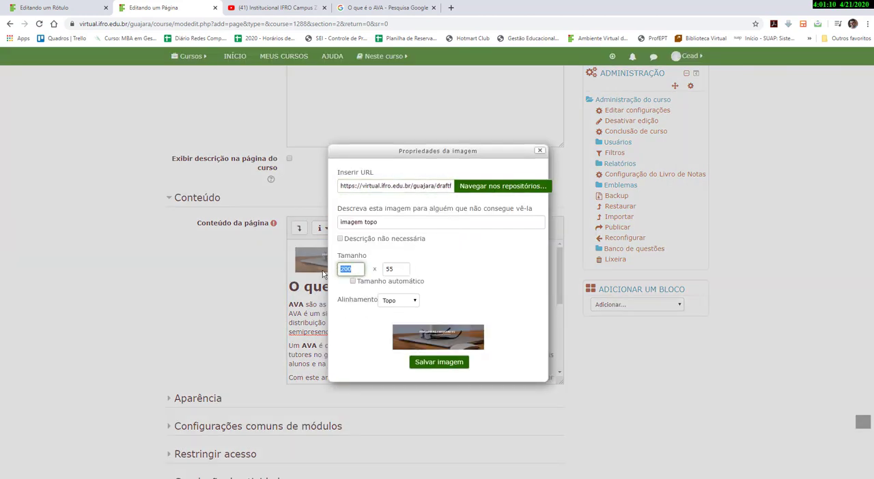
type("50")
left_click(406, 284)
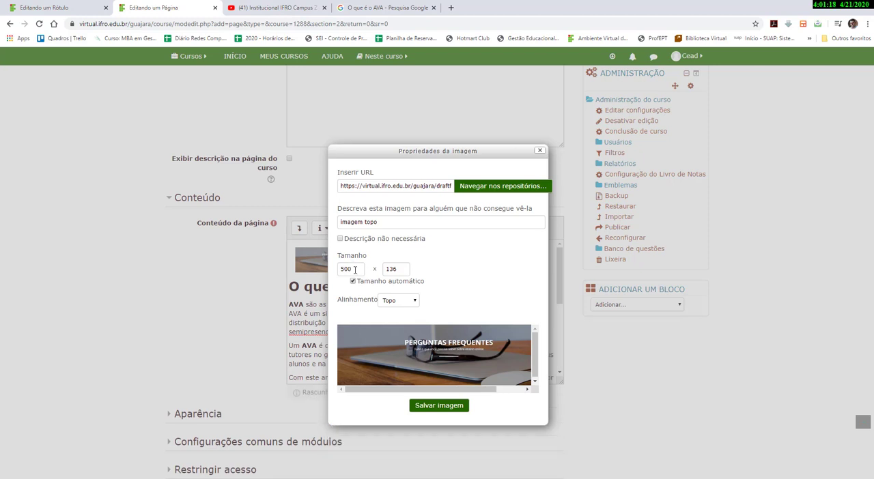
left_click_drag(355, 268, 335, 271)
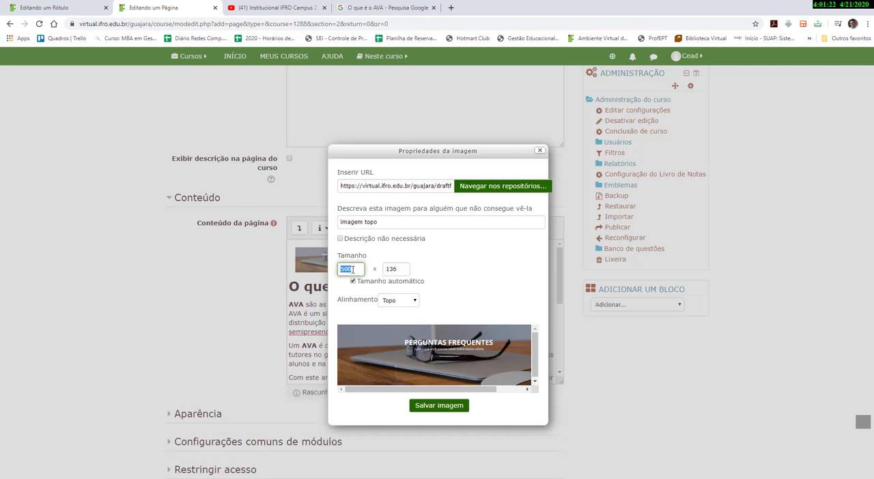
type("600")
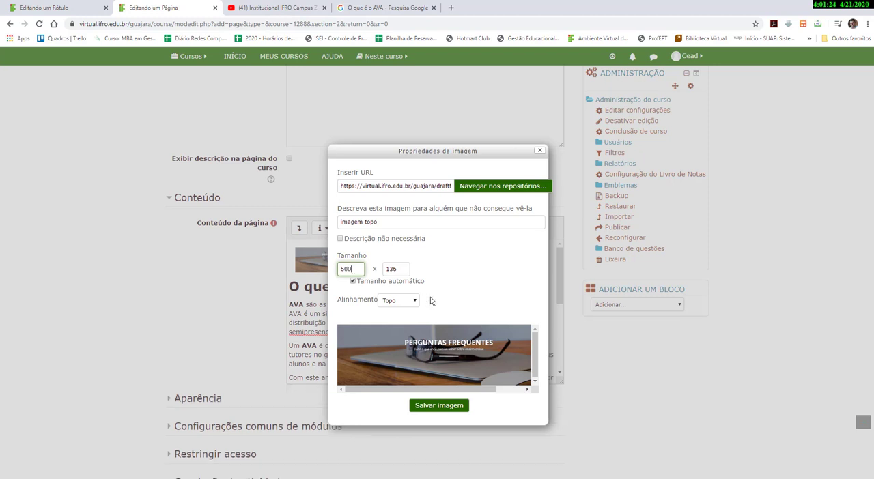
left_click(446, 288)
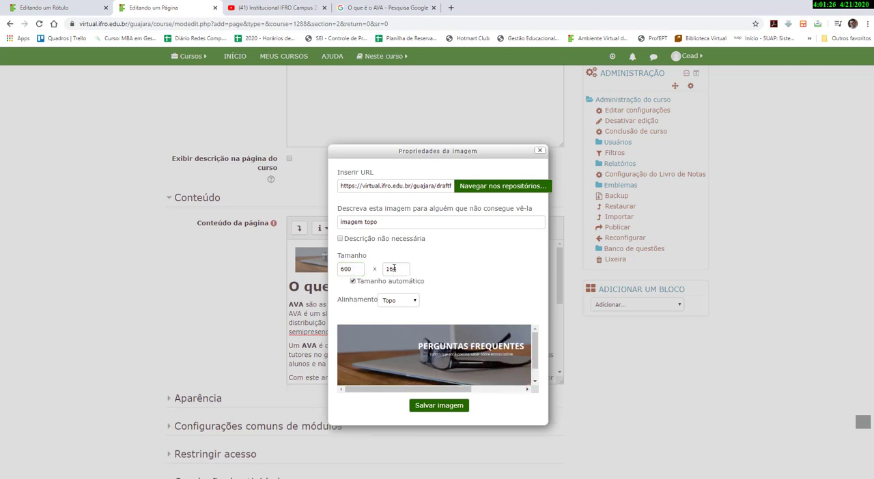
double_click(399, 268)
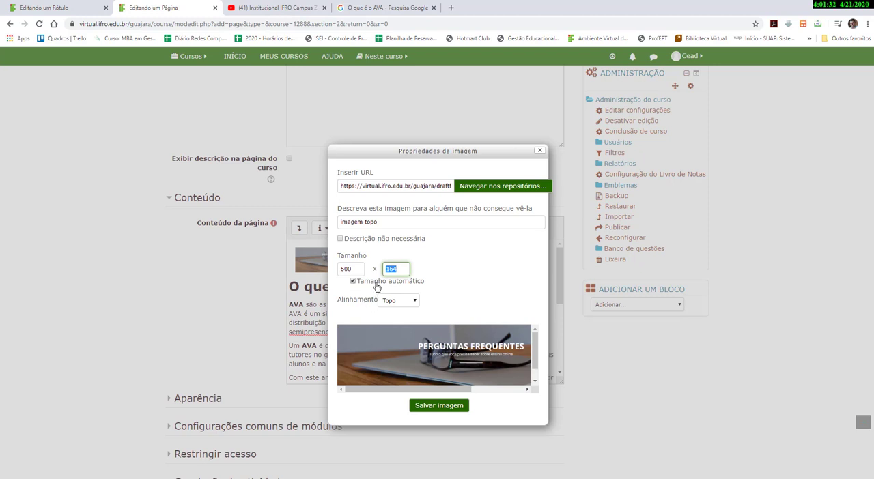
left_click(430, 408)
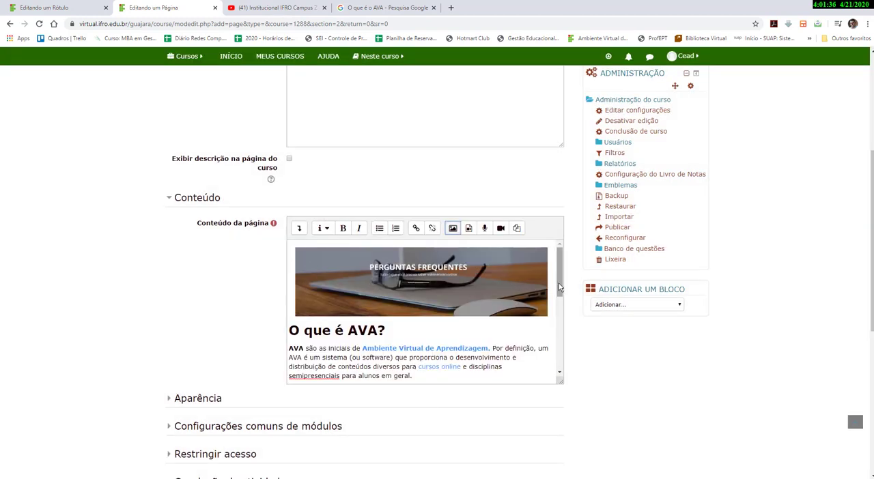
Set the page's completion tracking to show the activity as complete when conditions are met.
scroll(559, 283, "down", 5)
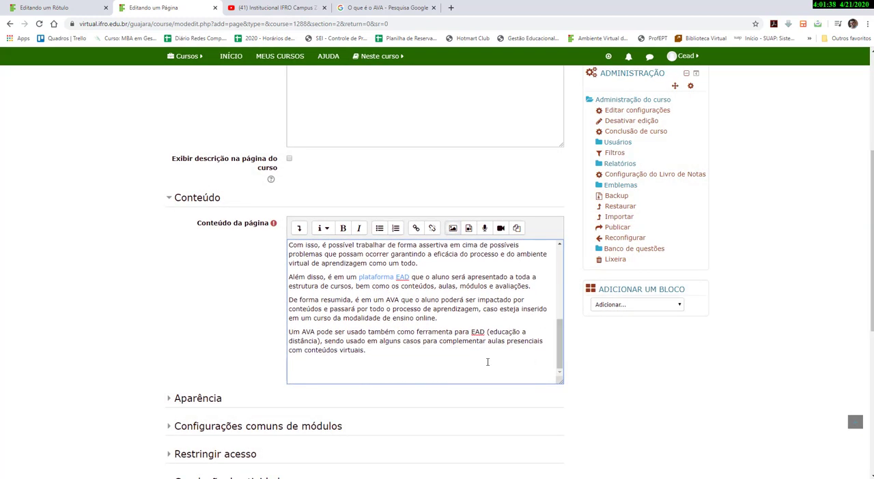
scroll(369, 381, "down", 3)
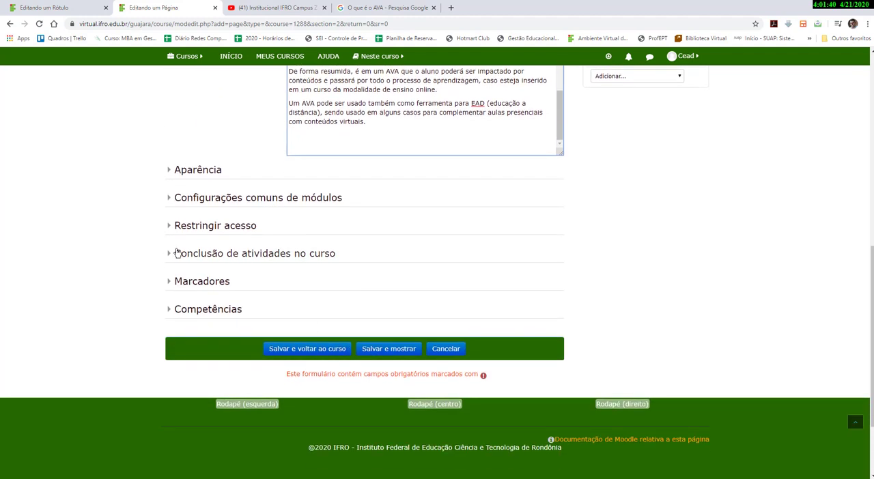
left_click(167, 253)
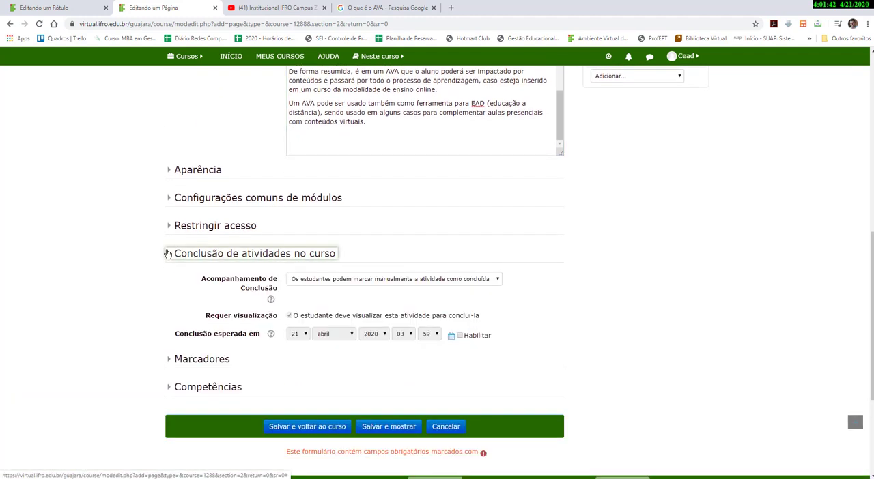
left_click(328, 282)
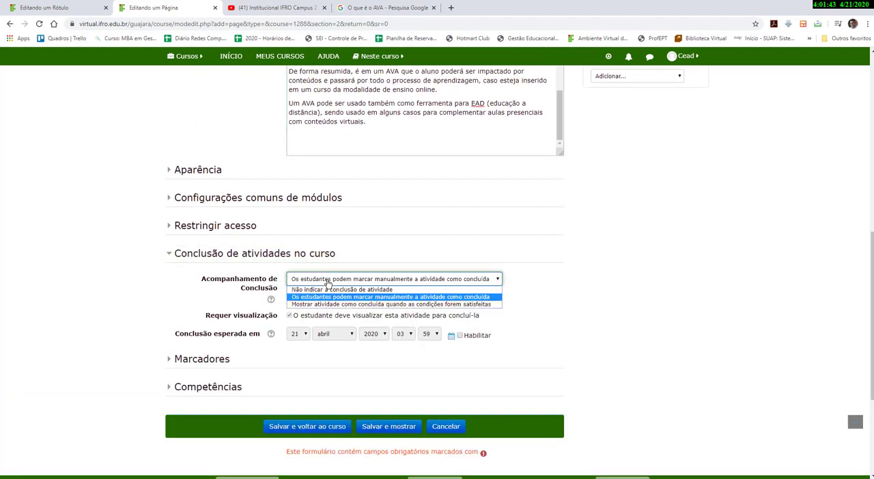
left_click(324, 306)
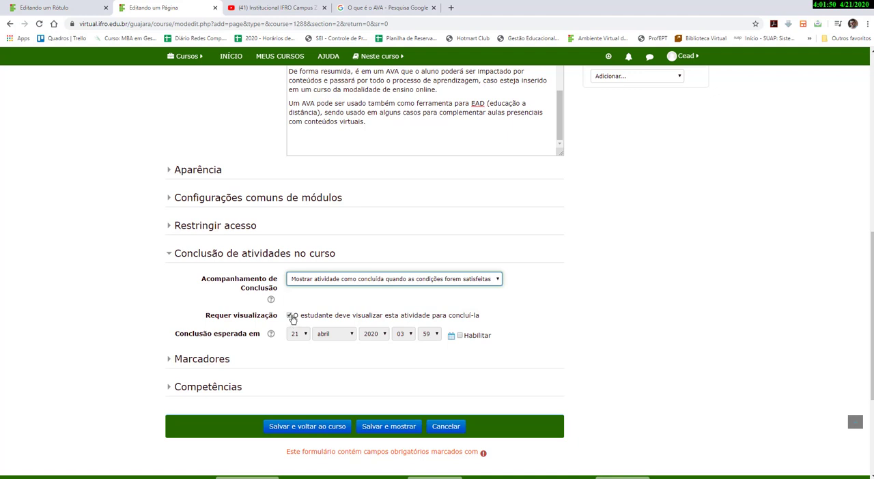
Enable the expected completion date and set its day to 23 abril 2020.
left_click(459, 335)
left_click(302, 334)
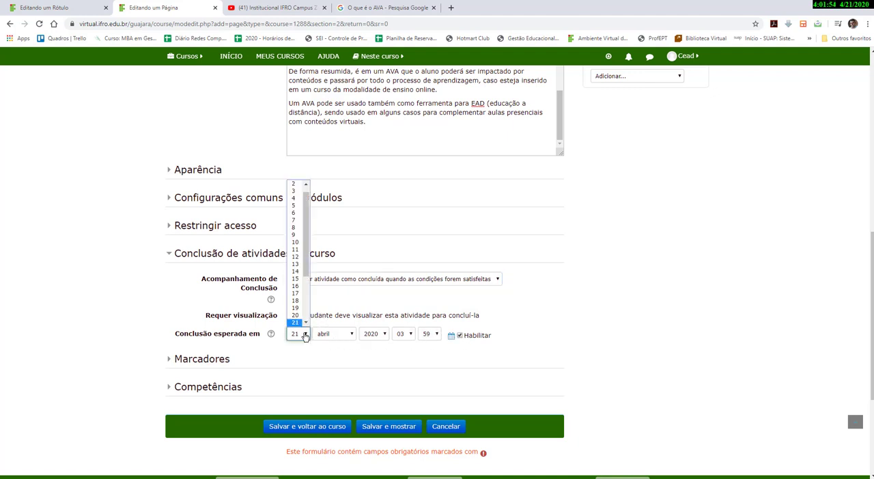
scroll(307, 322, "down", 2)
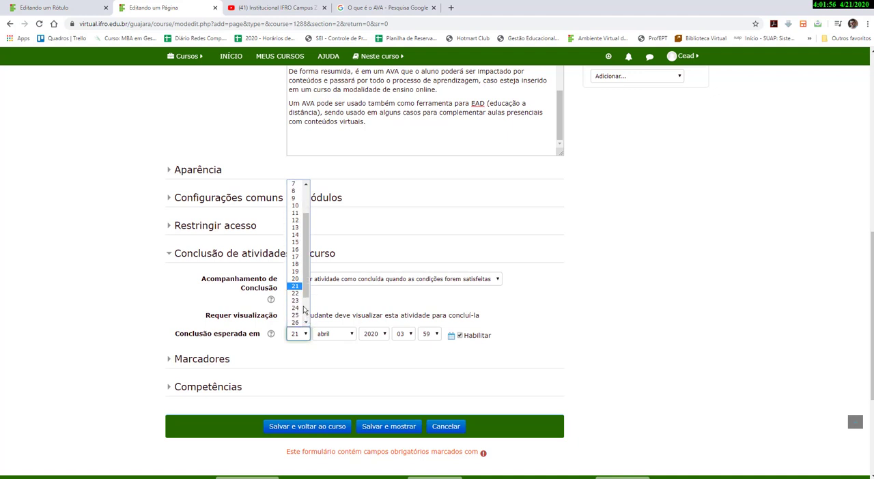
left_click(298, 302)
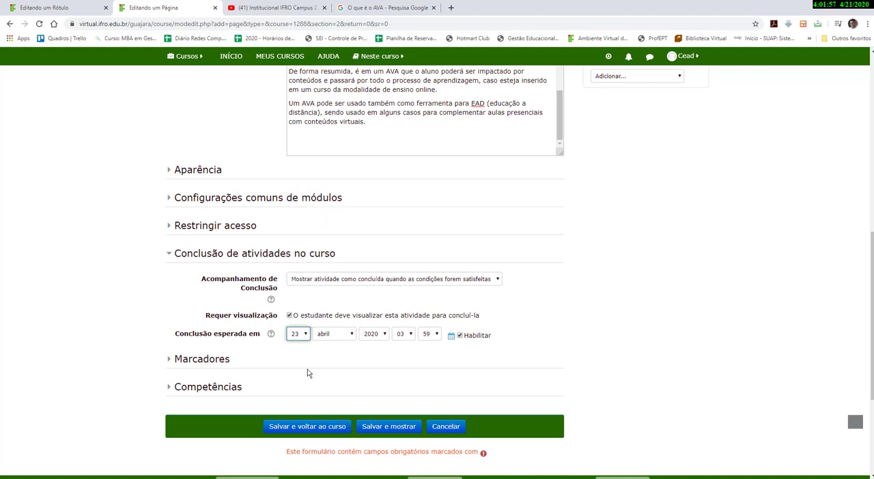
Set the competency action after activity completion to Concluir a competência, then save and return to the course.
left_click(170, 388)
scroll(288, 387, "down", 3)
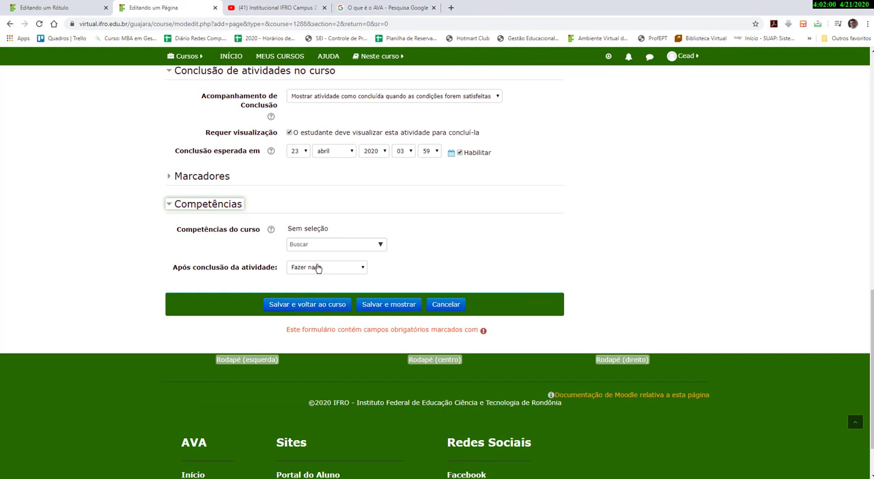
left_click(320, 267)
left_click(318, 300)
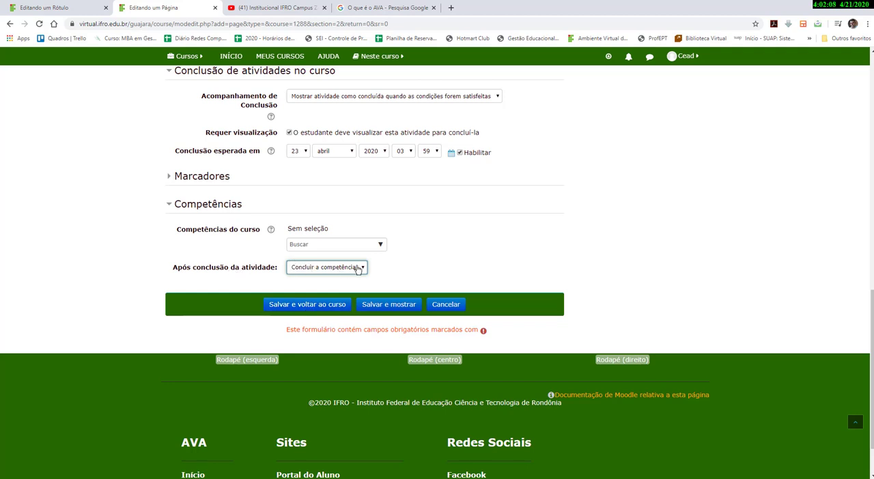
left_click(305, 304)
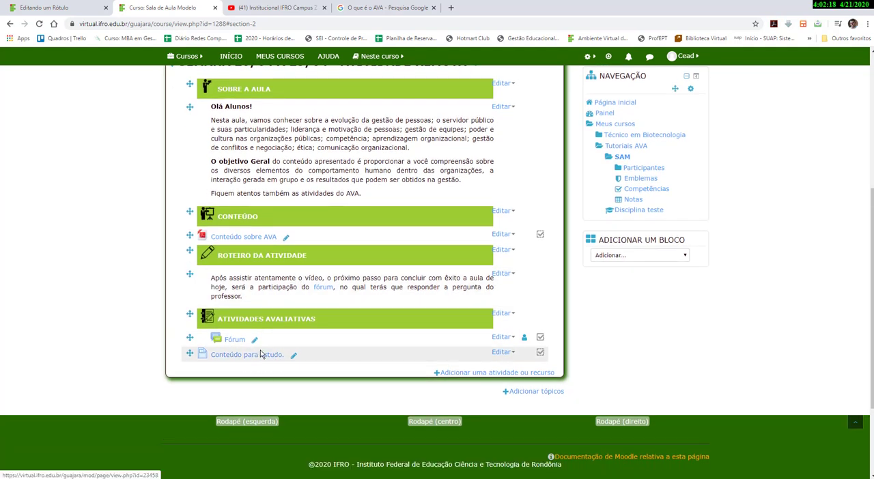
Move the Conteúdo para estudo. page up into the Conteúdo section, just below Conteúdo sobre AVA.
left_click_drag(191, 354, 192, 251)
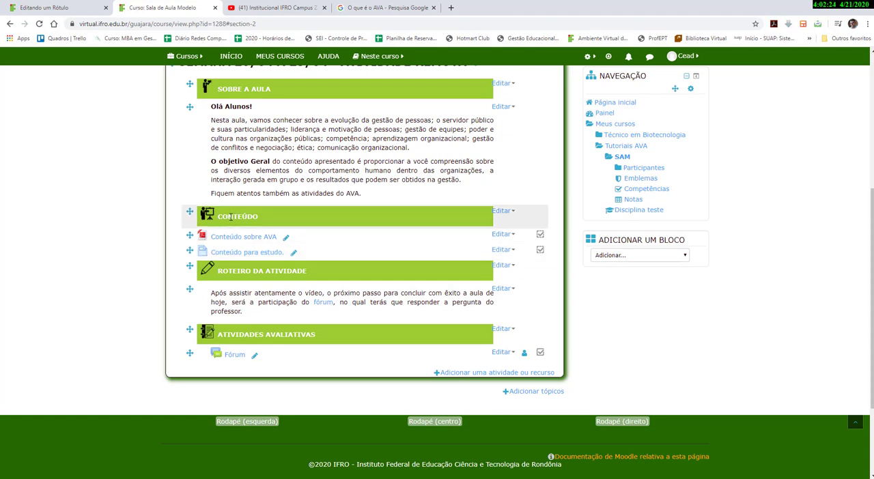
Open the Conteúdo para estudo. page and the Conteúdo sobre AVA file to review them, then return to the course.
left_click(239, 256)
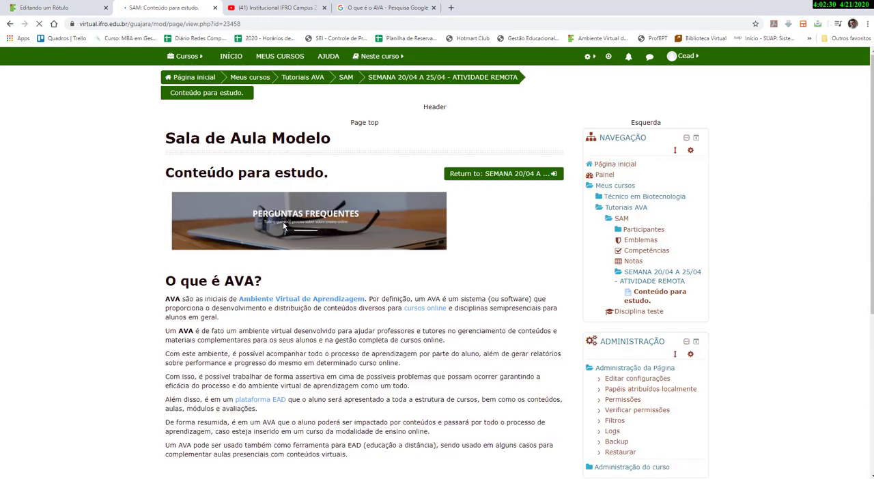
scroll(271, 273, "down", 3)
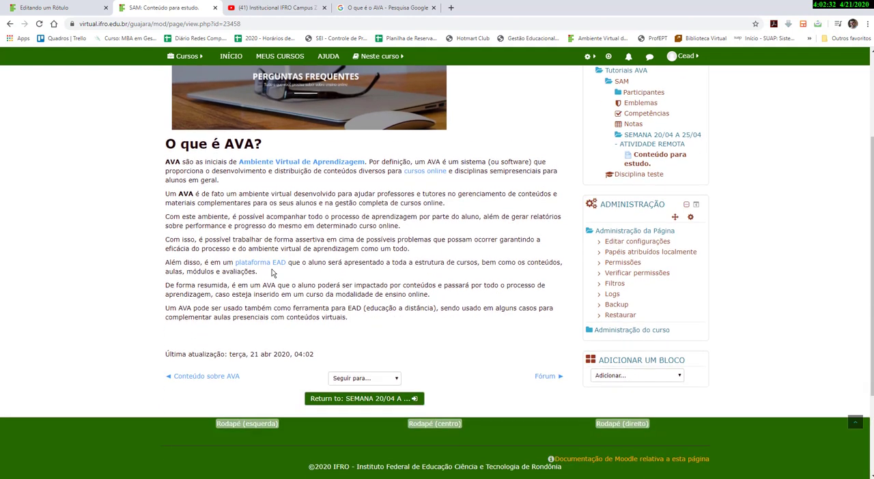
scroll(133, 131, "up", 2)
scroll(257, 284, "down", 3)
scroll(364, 320, "up", 1)
scroll(355, 314, "down", 1)
scroll(242, 395, "up", 1)
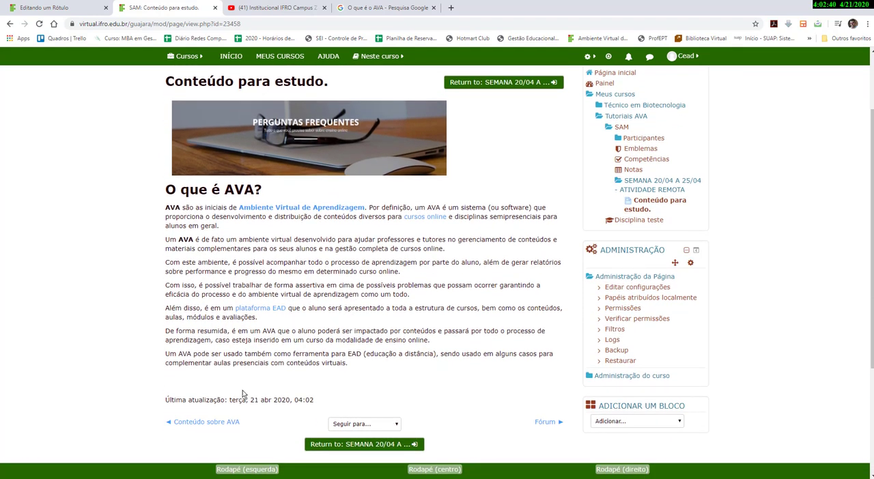
left_click(225, 422)
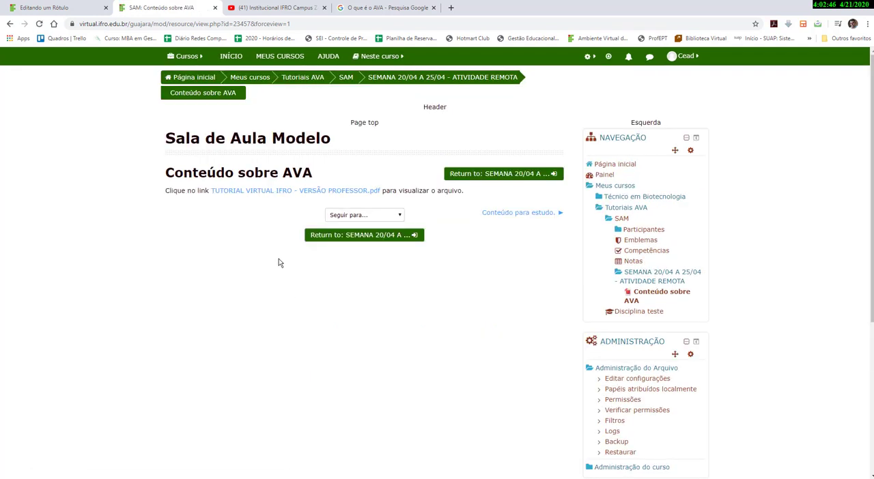
left_click(344, 79)
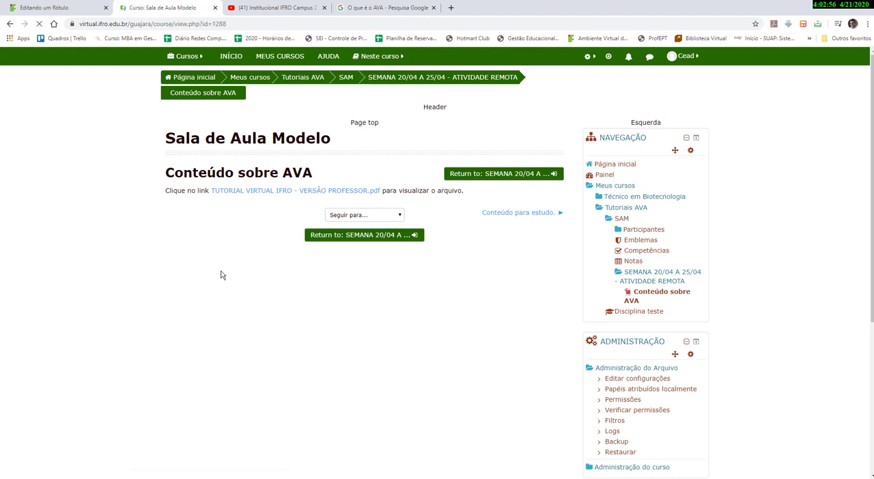
Add a new Pasta (folder) resource to the SEMANA 20/04 A 25/04 section.
scroll(239, 290, "down", 3)
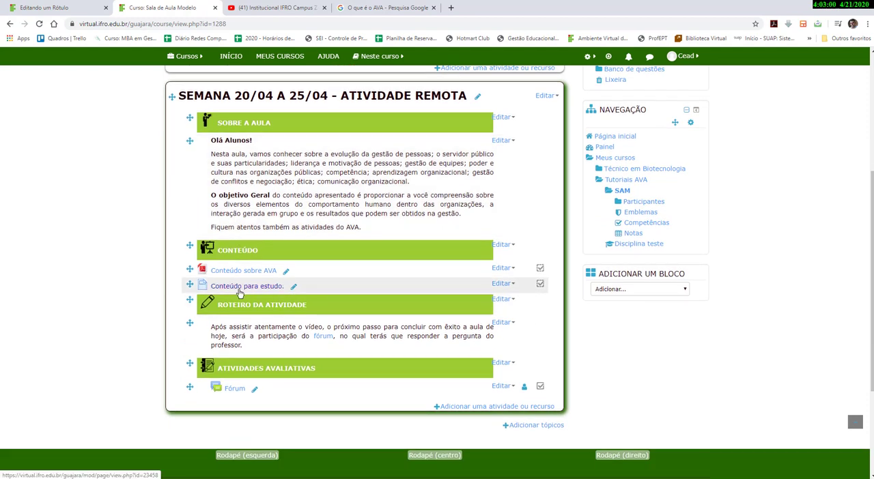
scroll(317, 300, "down", 1)
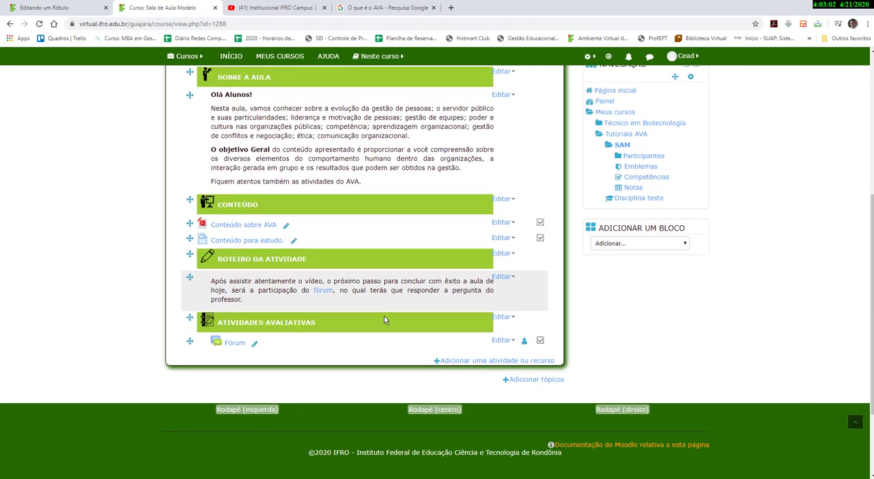
left_click(483, 360)
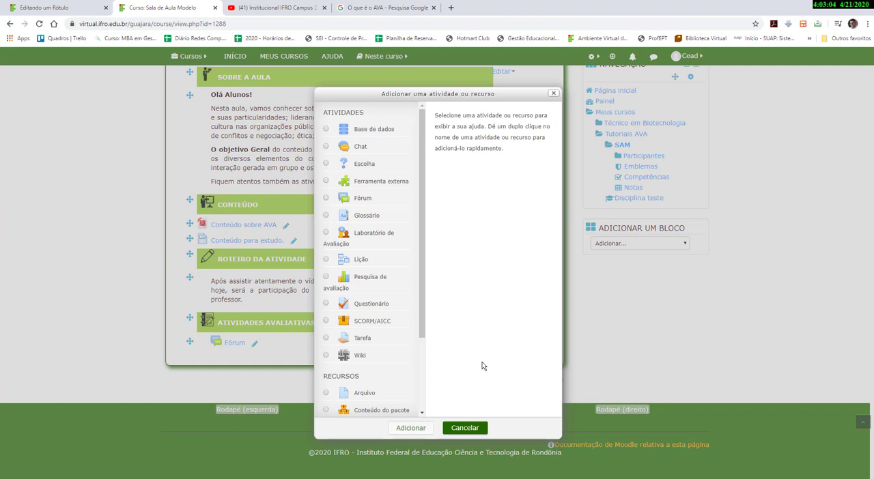
left_click_drag(422, 341, 422, 390)
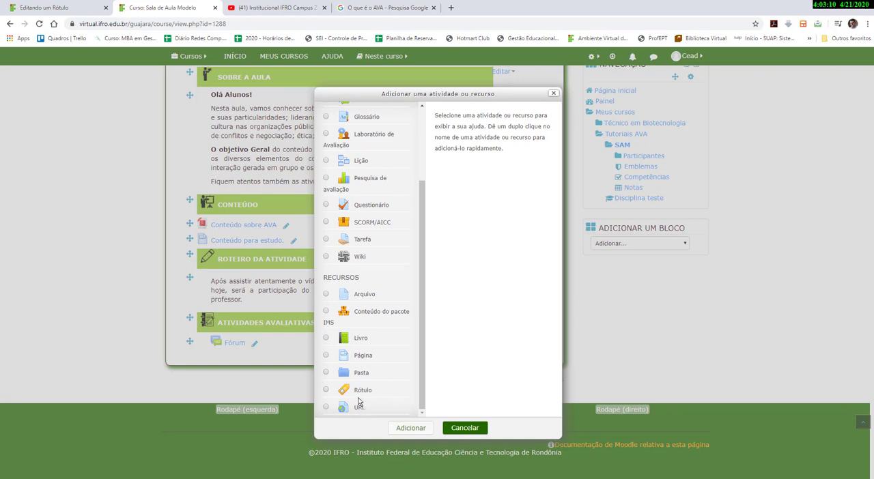
left_click(326, 373)
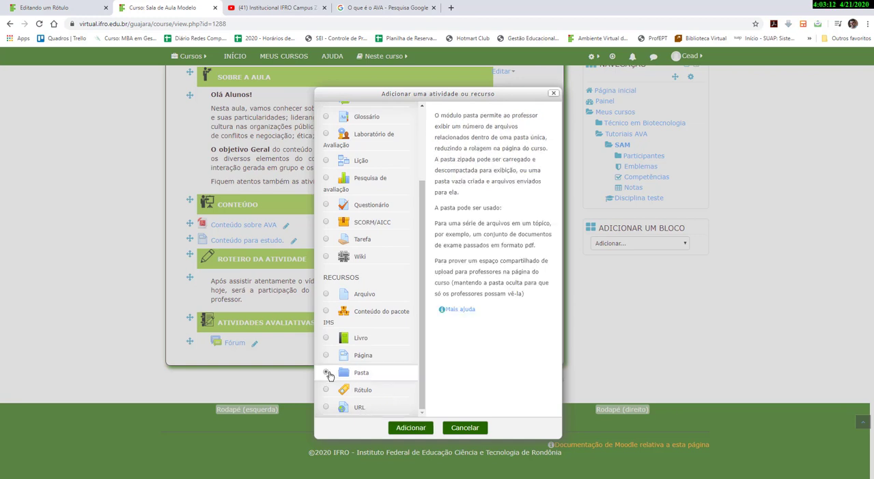
left_click(408, 428)
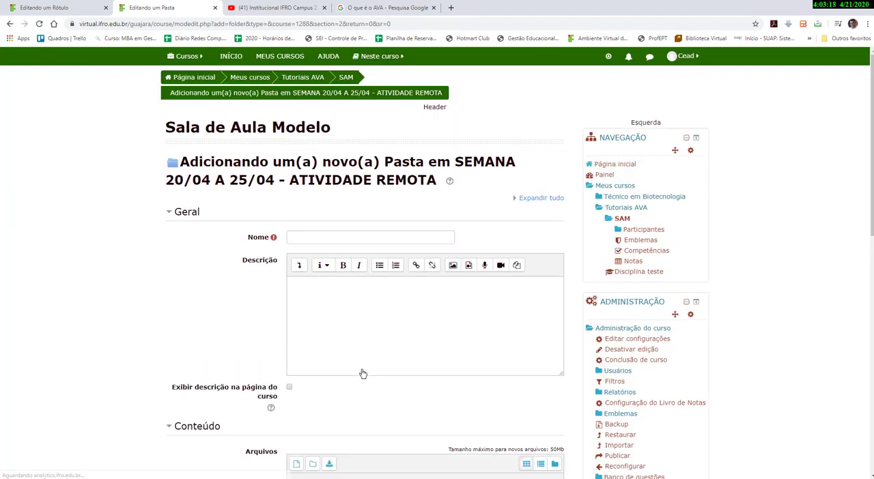
Name the new folder Conteúdos.
left_click(325, 235)
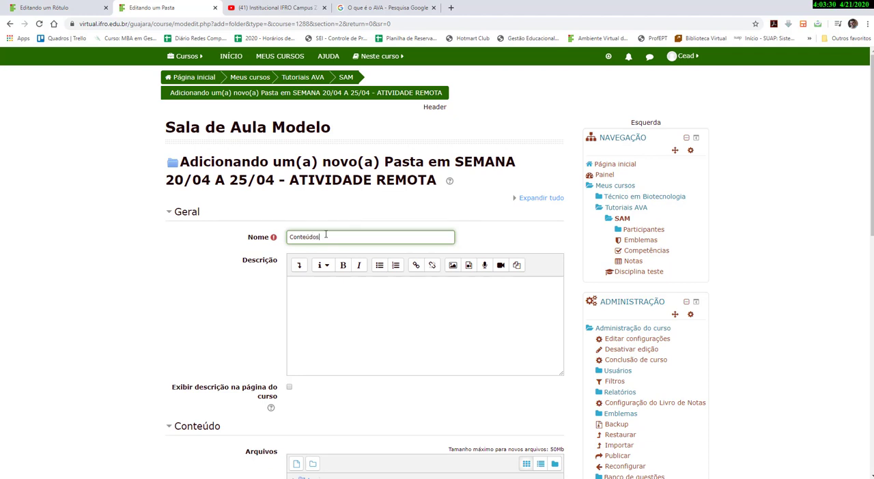
scroll(344, 315, "down", 1)
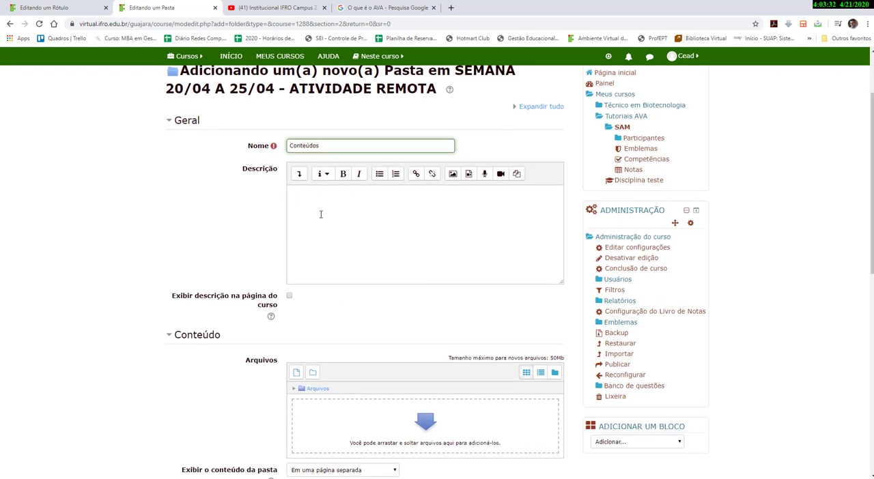
left_click(321, 214)
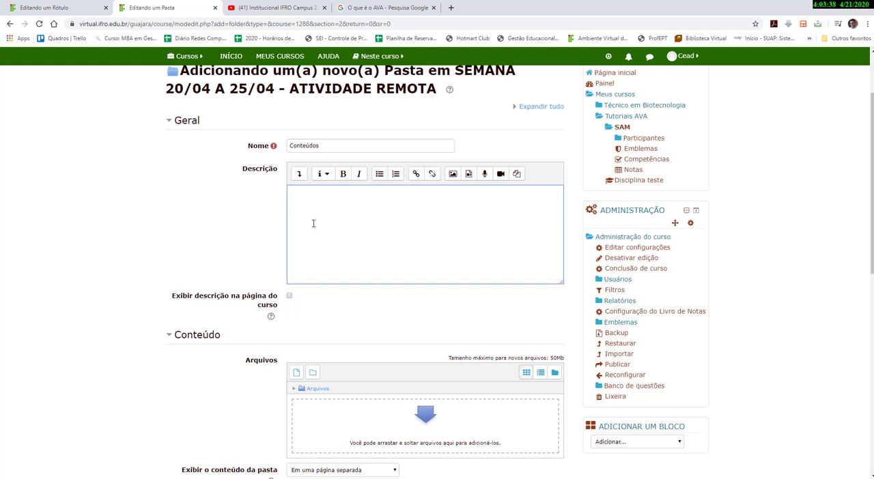
Upload TUTORIAL VIRTUAL IFRO - VERSÃO PROFESSOR.pdf from the AVA > Arquivos folder into the folder's files.
scroll(306, 311, "down", 2)
scroll(306, 312, "down", 2)
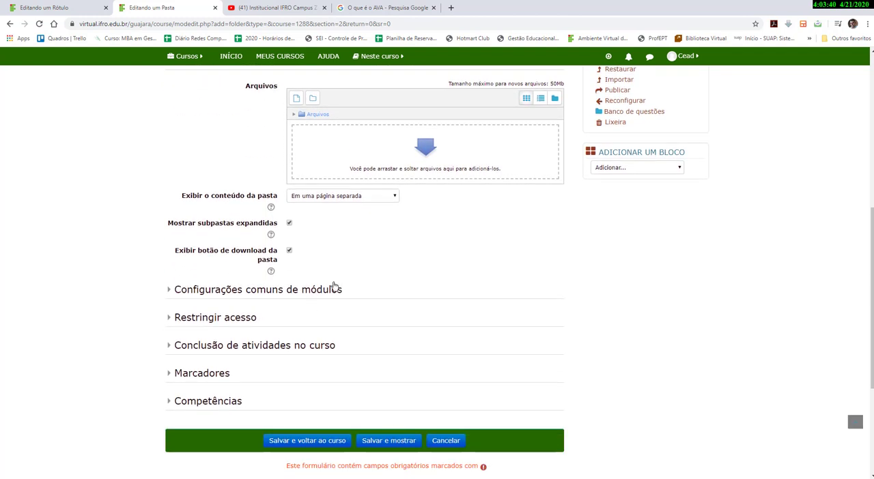
left_click(415, 153)
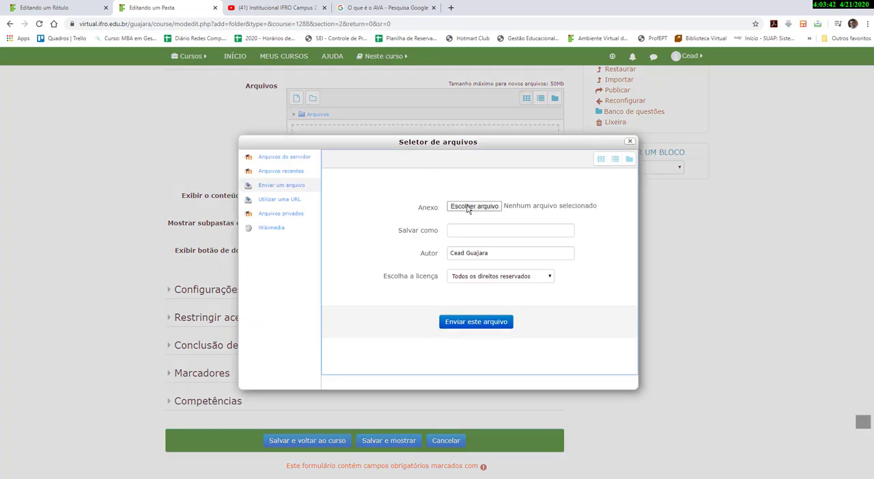
left_click_drag(550, 146, 506, 274)
left_click_drag(412, 273, 440, 175)
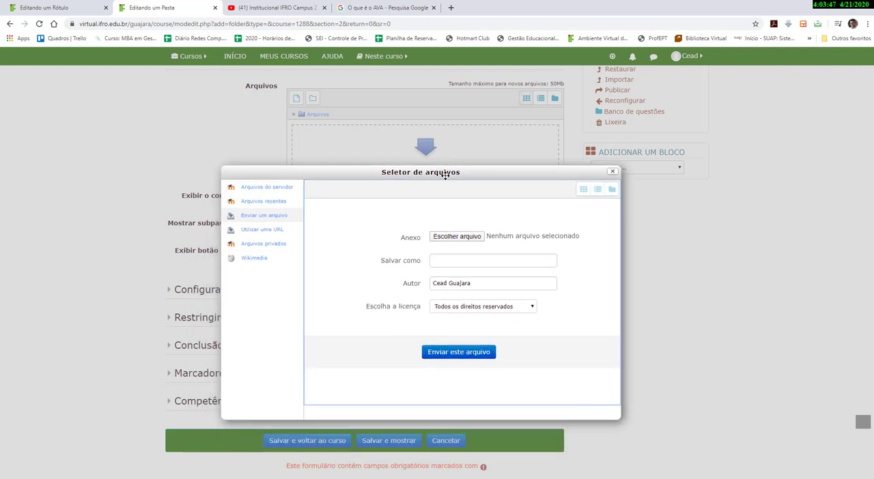
left_click(434, 239)
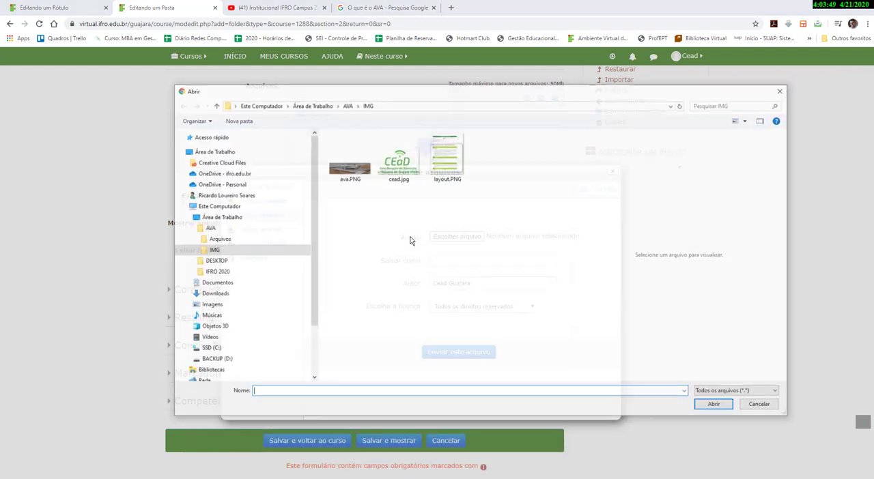
left_click(347, 105)
double_click(342, 150)
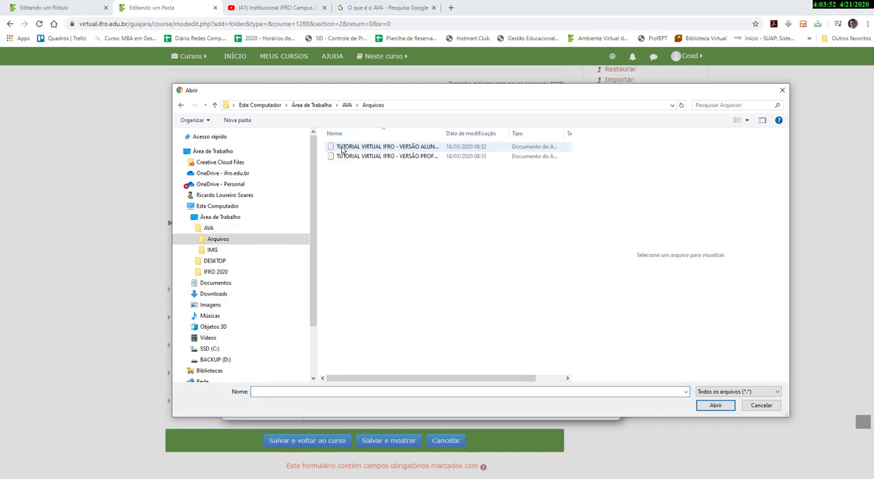
double_click(357, 161)
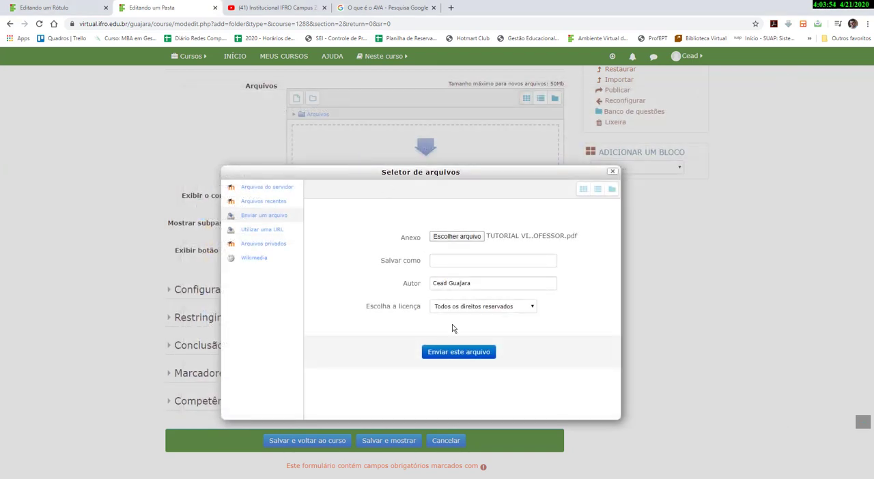
left_click(452, 351)
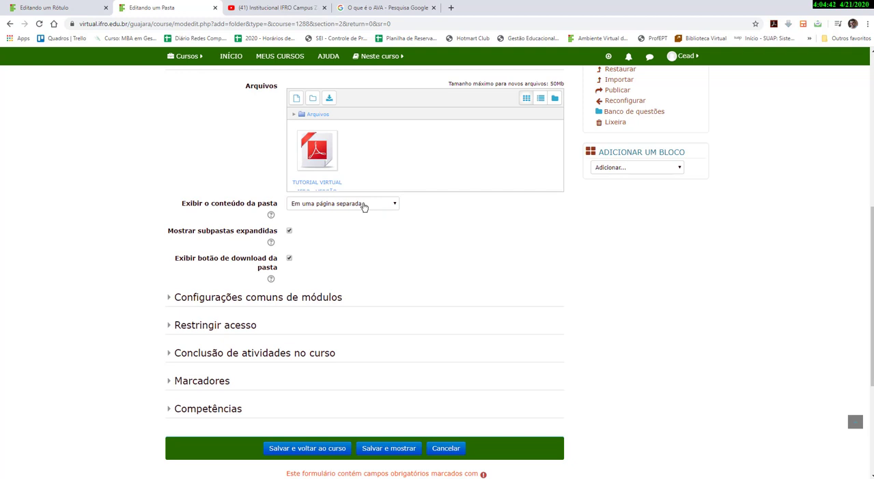
Set the folder's completion tracking to show the activity as complete when conditions are met.
scroll(361, 206, "down", 2)
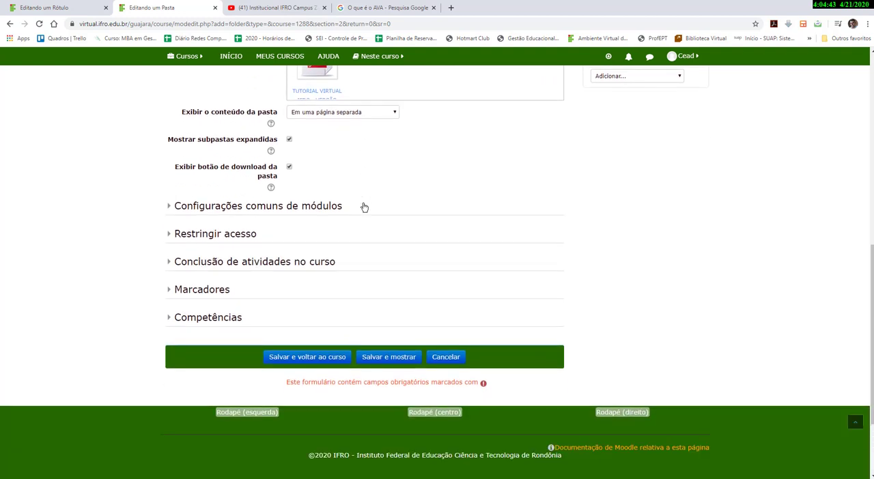
left_click(170, 265)
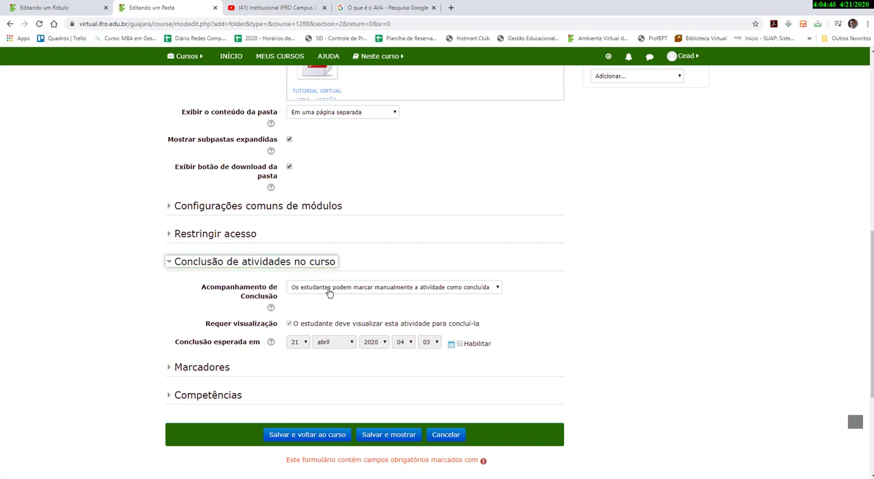
left_click(328, 292)
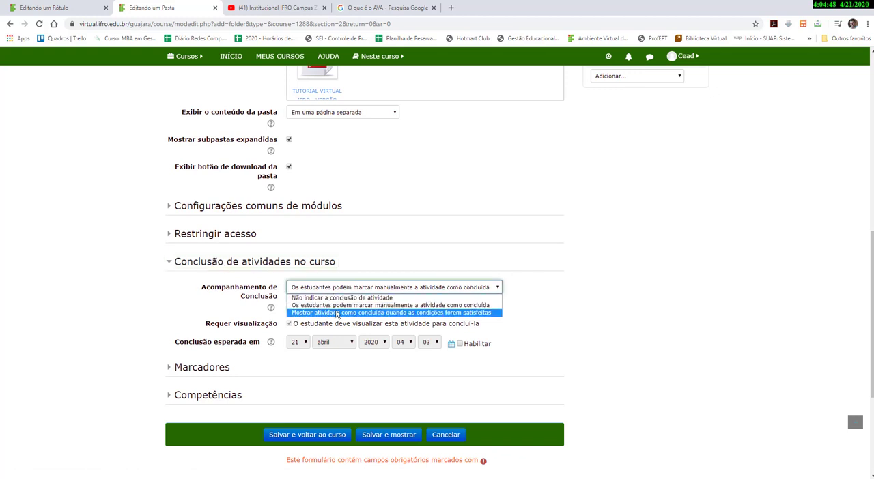
left_click(336, 313)
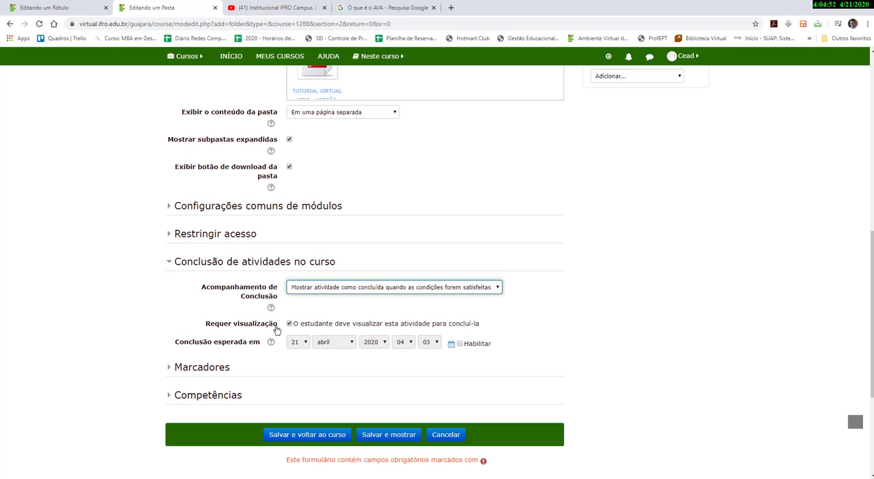
Enable the expected completion date and set its day to 23 April 2020.
scroll(279, 329, "down", 1)
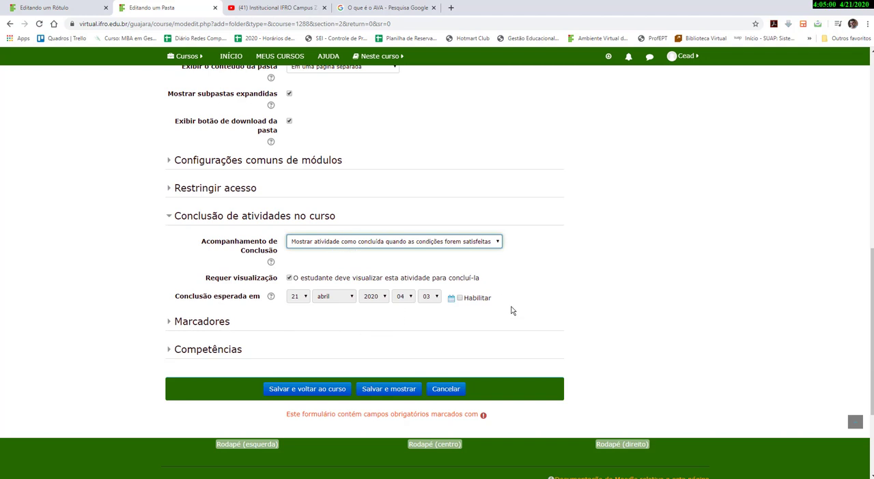
left_click(460, 298)
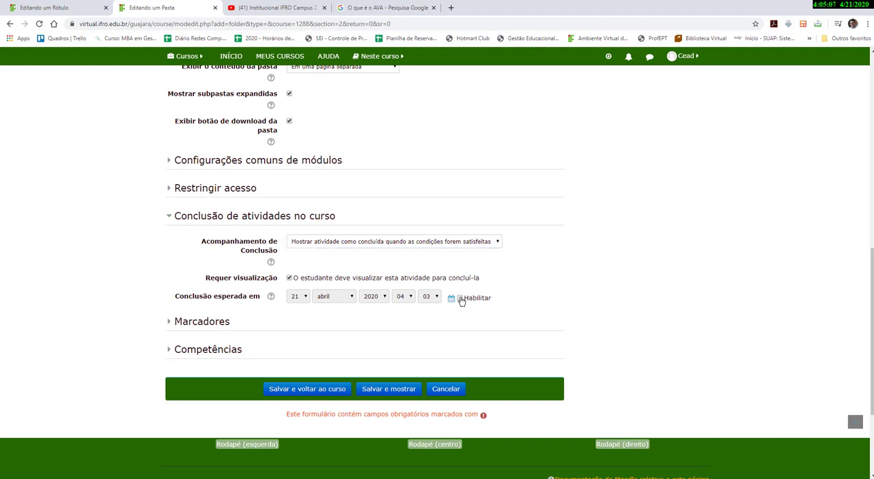
left_click(303, 297)
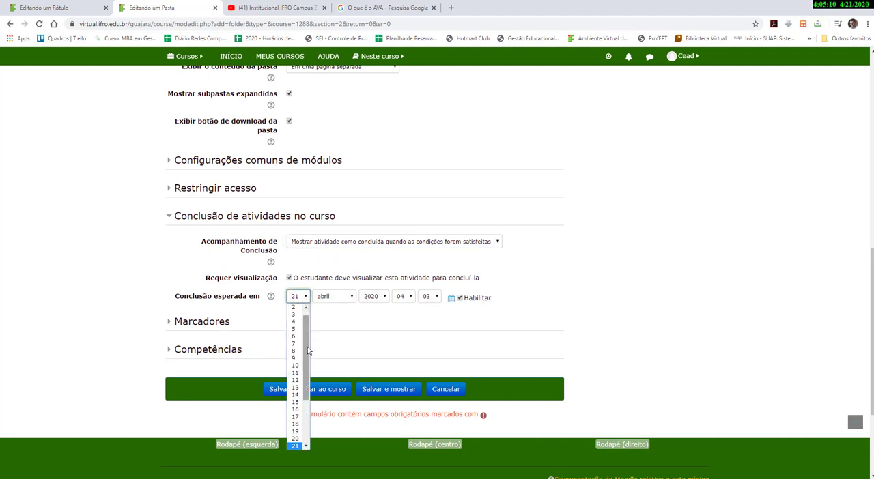
left_click_drag(306, 370, 308, 398)
left_click(300, 388)
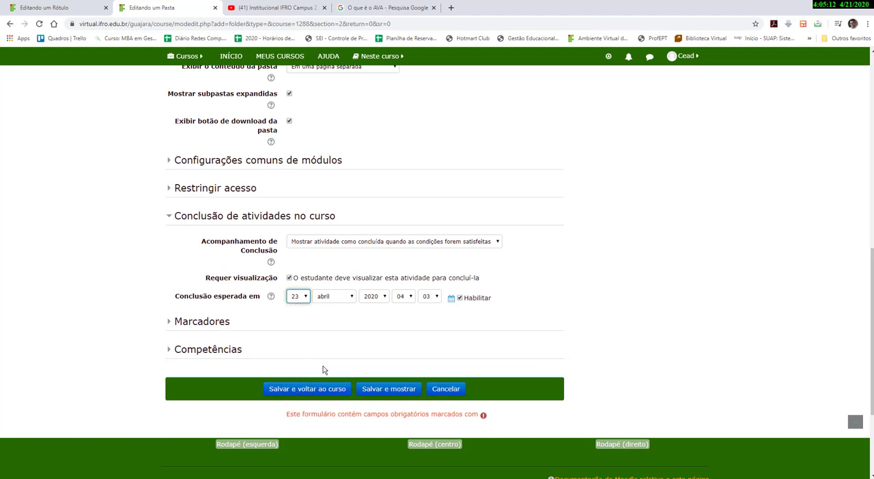
Set the action after activity completion to Concluir a competência and save the folder, returning to the course.
scroll(321, 351, "down", 3)
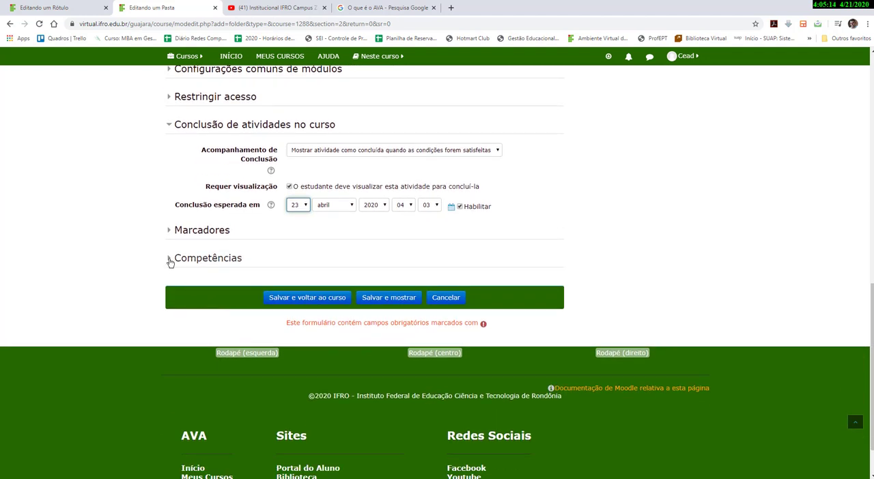
left_click(174, 263)
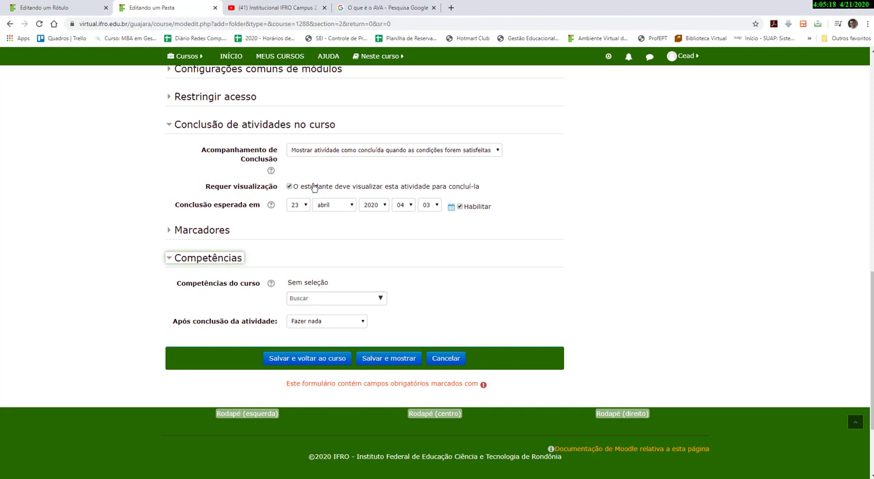
left_click(326, 324)
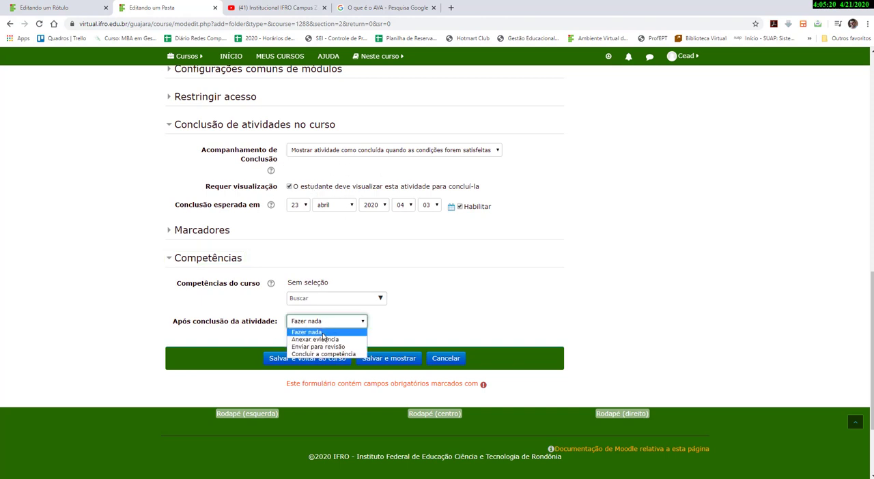
left_click(309, 354)
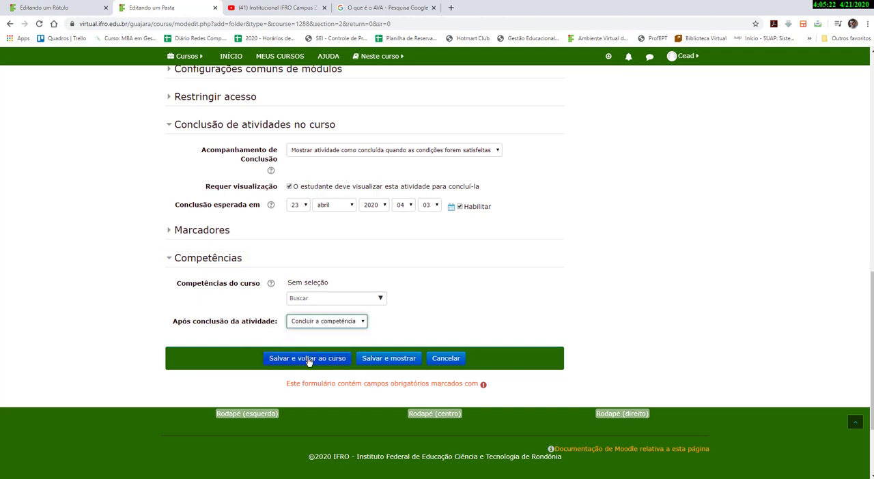
left_click(308, 359)
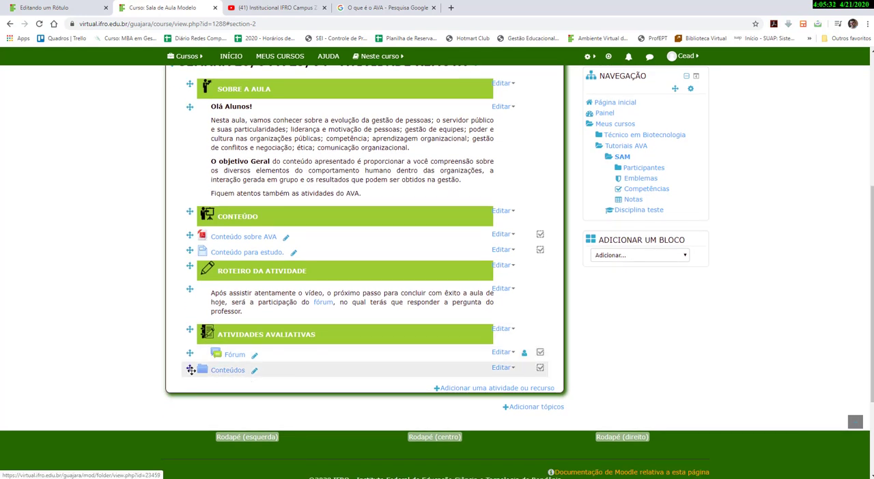
Move the Conteúdos folder to the top of the CONTEÚDO section, open it to review, and return to the course.
left_click_drag(188, 369, 191, 237)
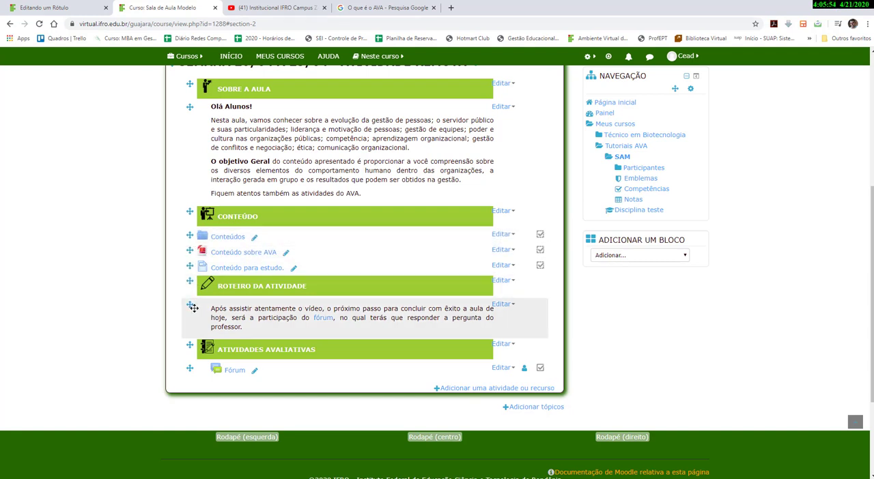
left_click(220, 236)
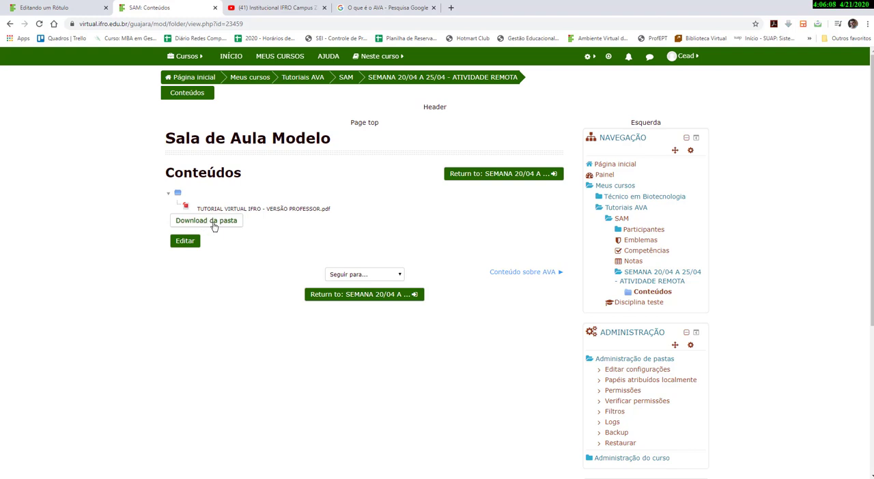
left_click(10, 24)
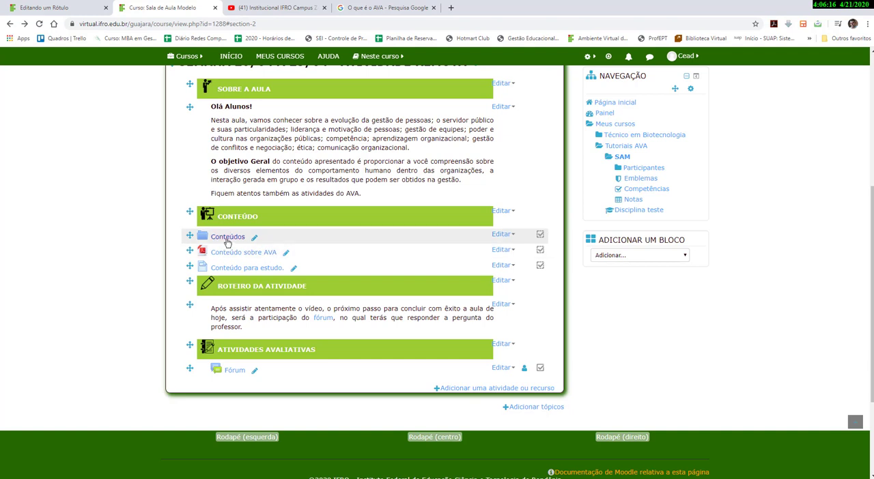
Edit the Conteúdos folder to also upload TUTORIAL VIRTUAL IFRO - VERSÃO ALUNO.pdf, save, and open the folder to check it.
left_click(498, 235)
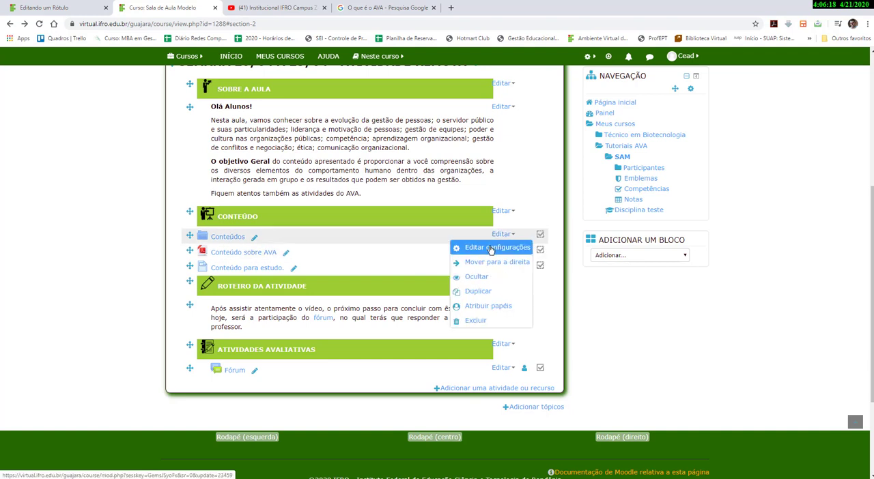
left_click(508, 247)
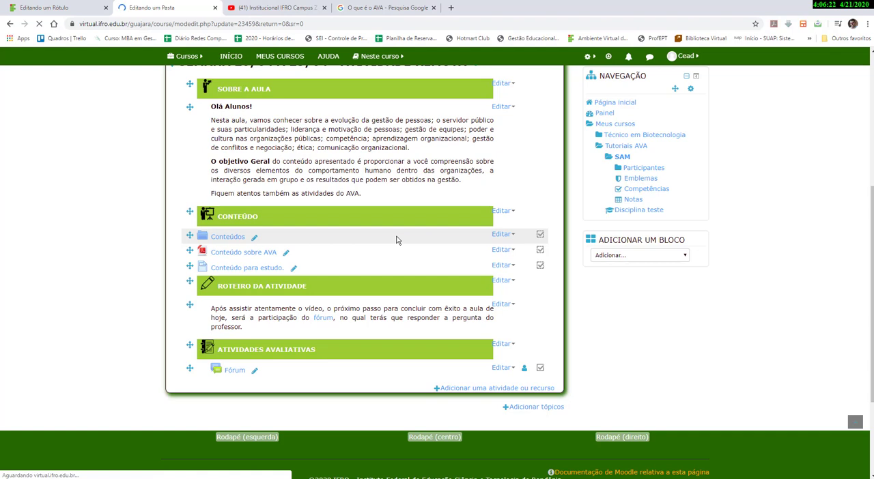
scroll(379, 279, "down", 3)
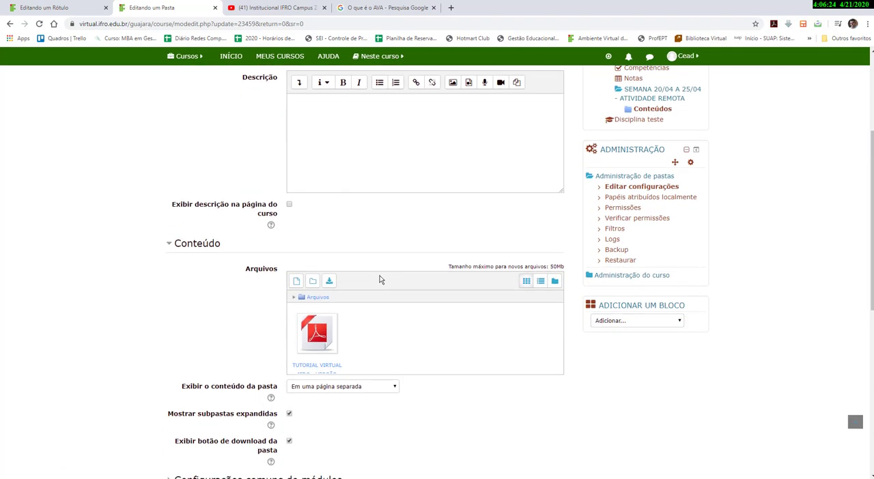
scroll(380, 279, "down", 1)
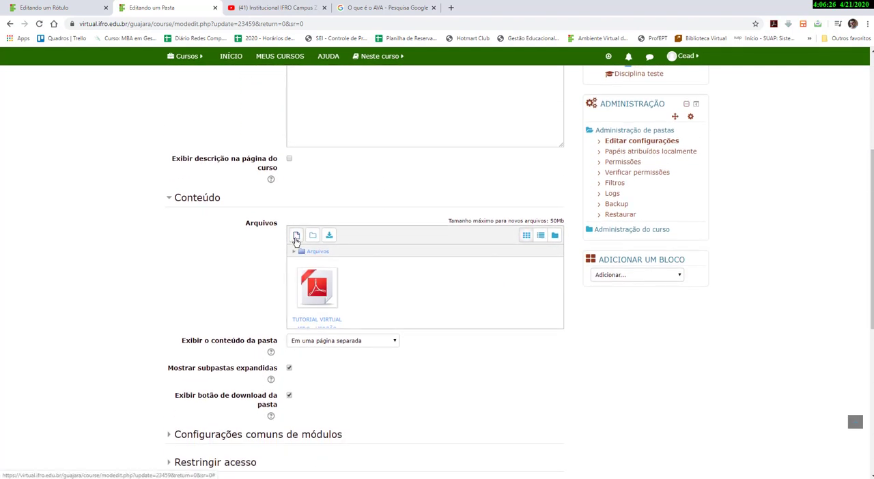
left_click(296, 237)
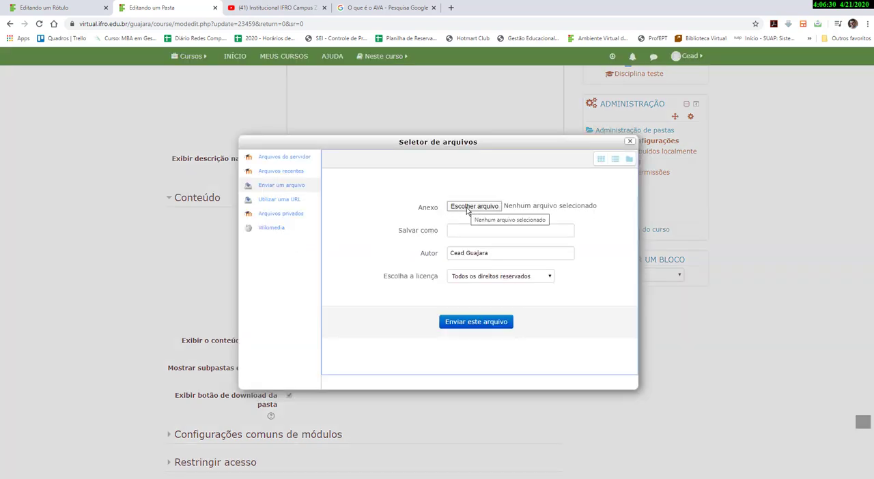
left_click(466, 211)
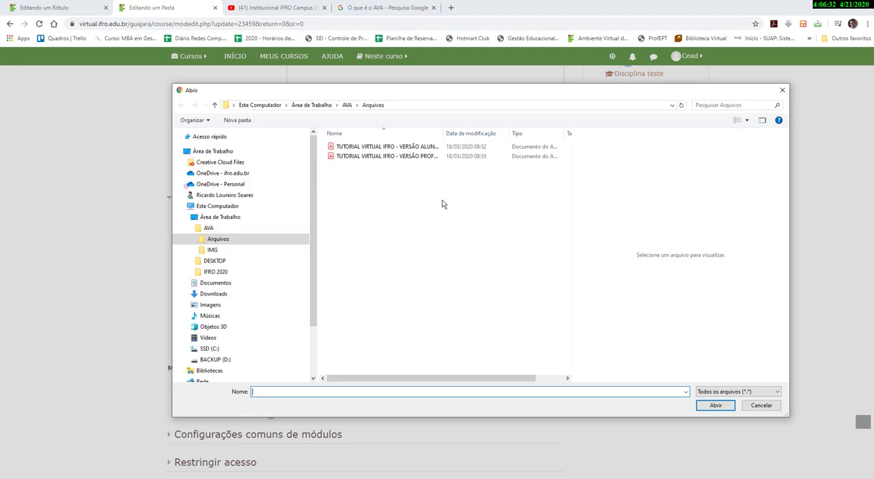
left_click(414, 148)
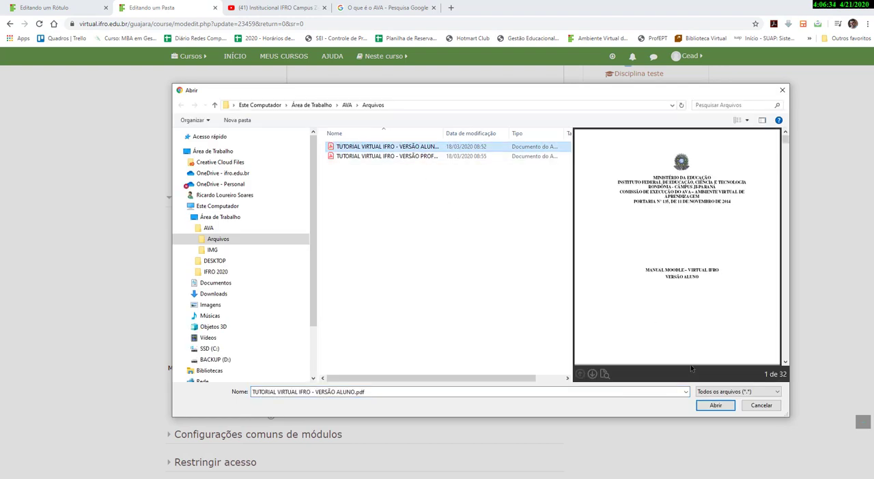
left_click(707, 404)
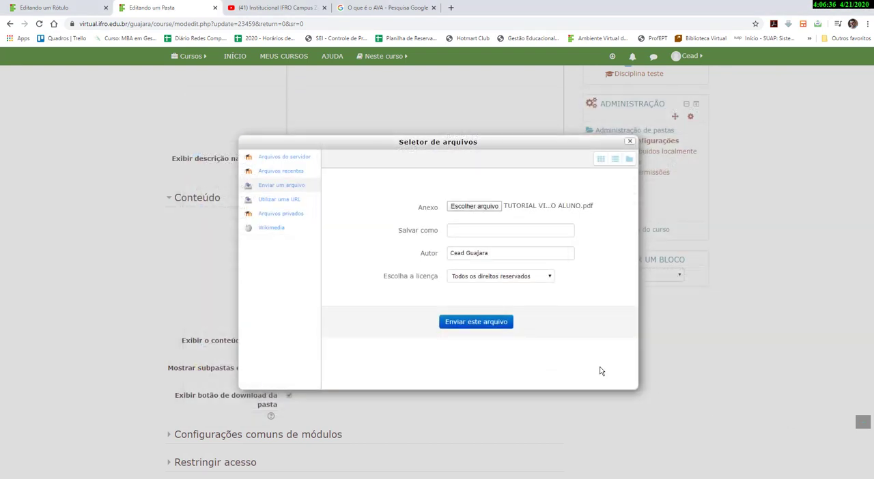
left_click(483, 326)
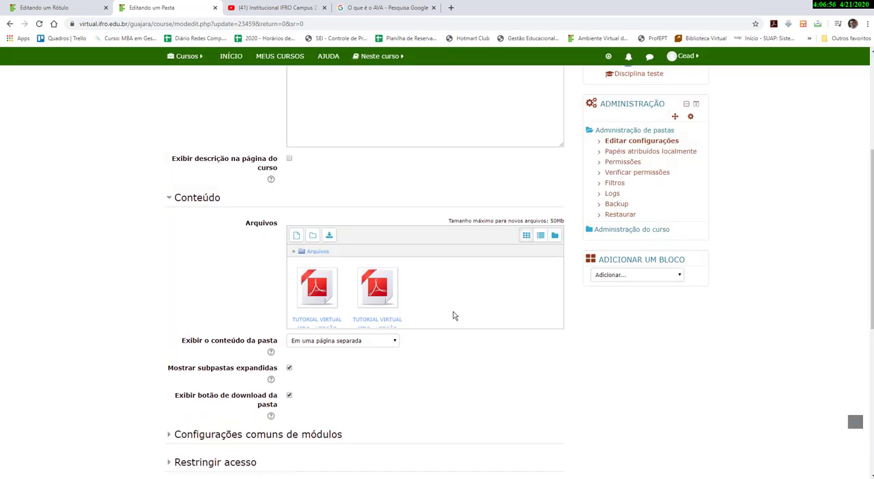
scroll(425, 380, "down", 2)
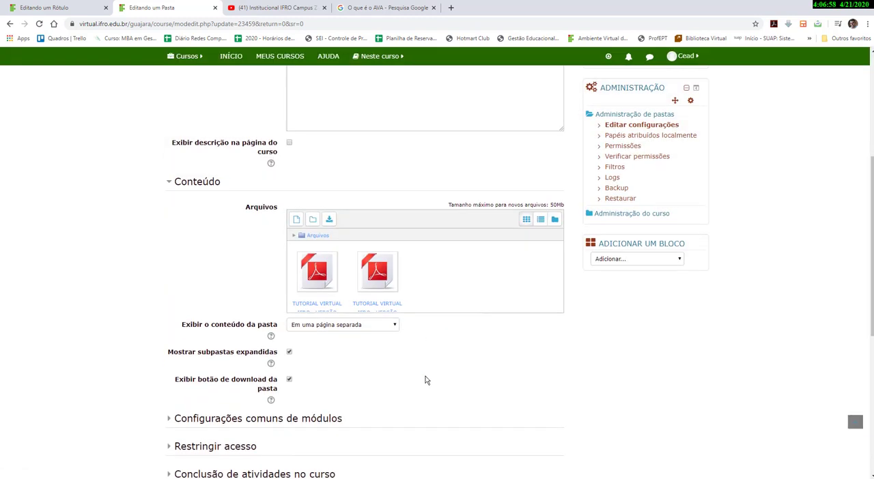
scroll(424, 380, "down", 1)
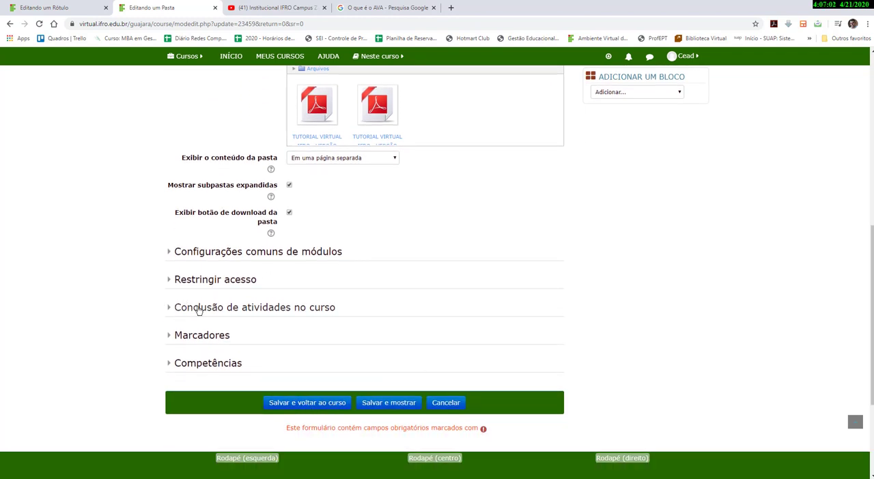
left_click(316, 408)
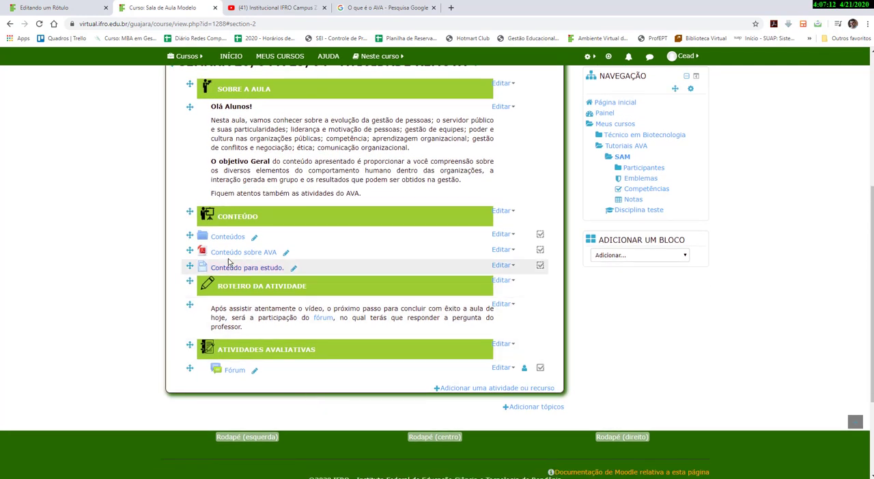
left_click(228, 239)
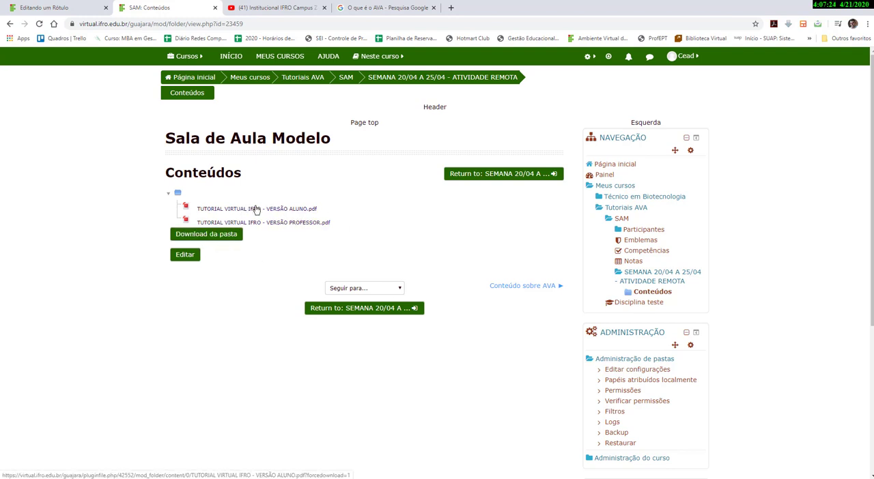
left_click(9, 24)
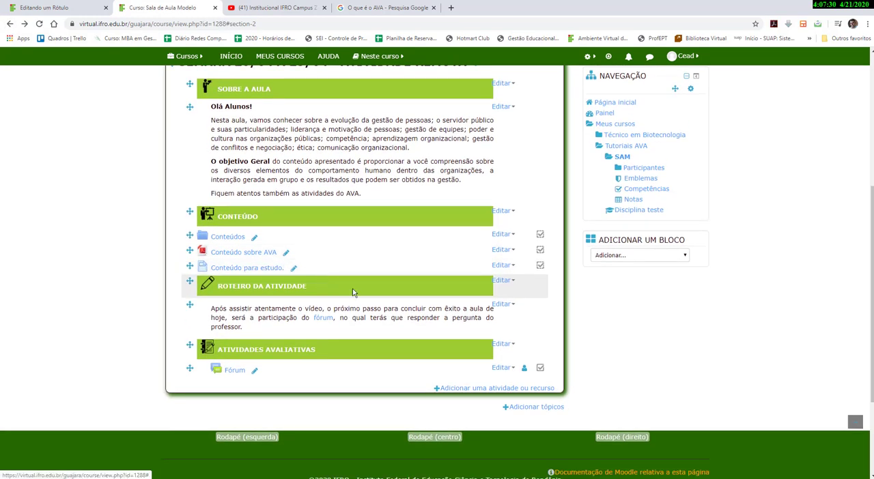
Start adding a new Rótulo (label) resource to the week's section.
left_click(463, 389)
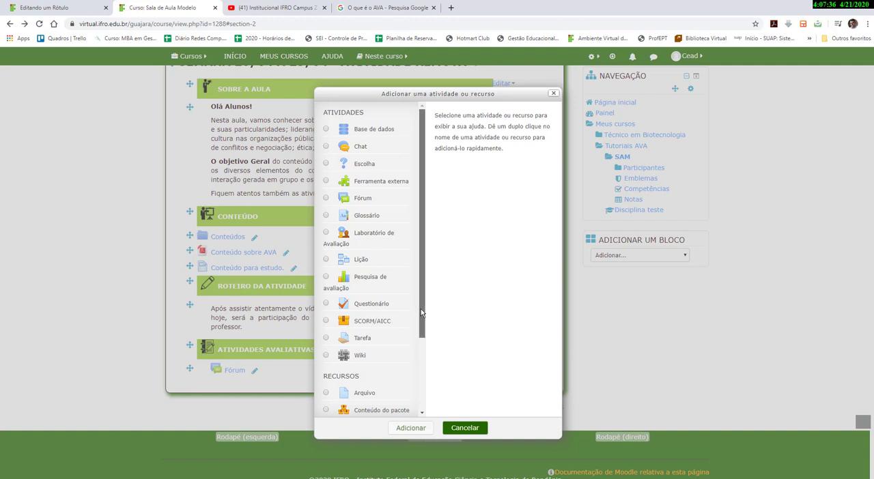
left_click_drag(420, 310, 416, 389)
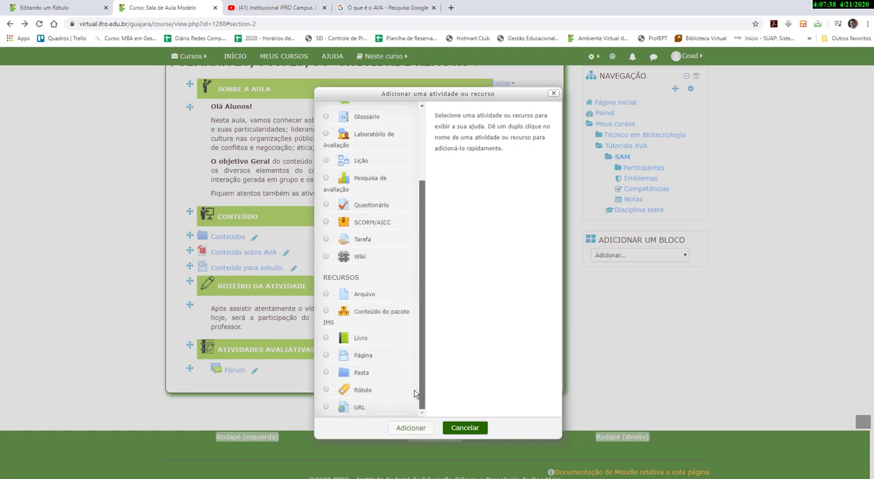
left_click(361, 392)
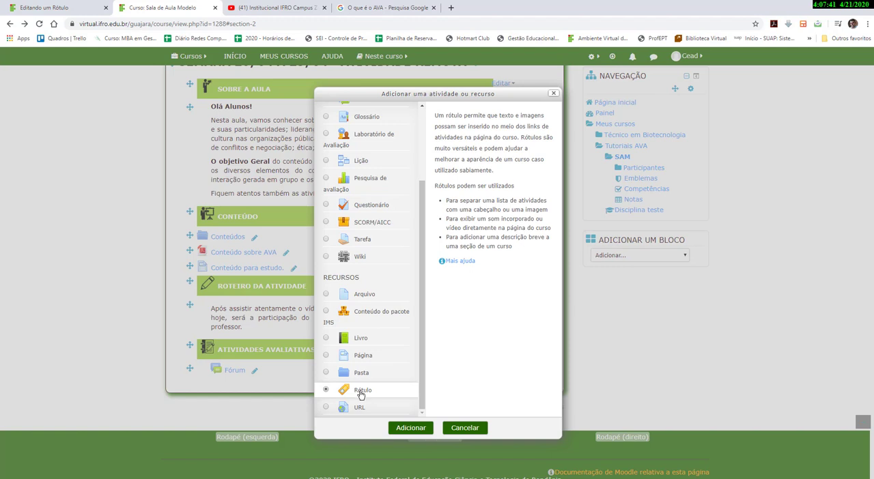
left_click(404, 430)
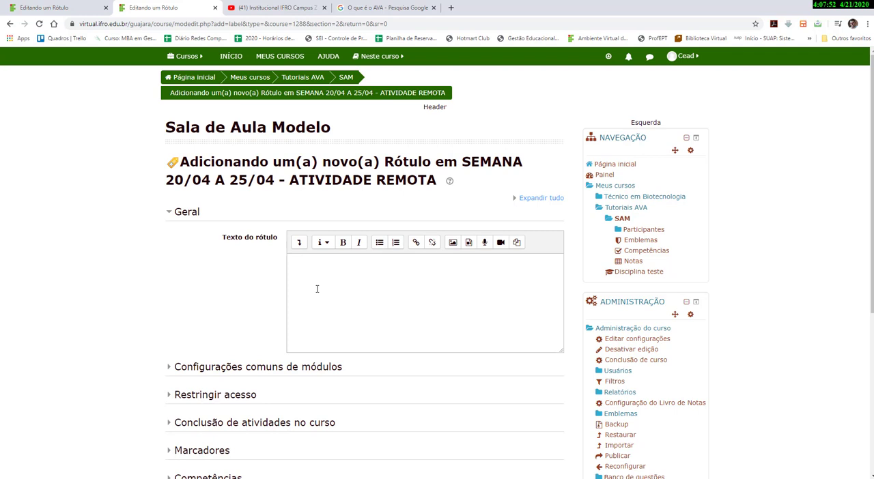
Copy the share link of the Institucional IFRO Campus Zona Norte YouTube video and return to the label form.
left_click(293, 12)
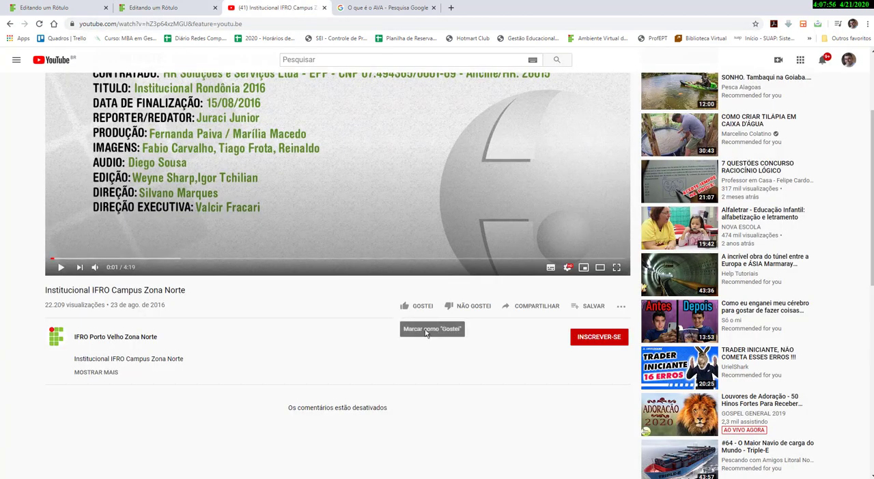
left_click(540, 308)
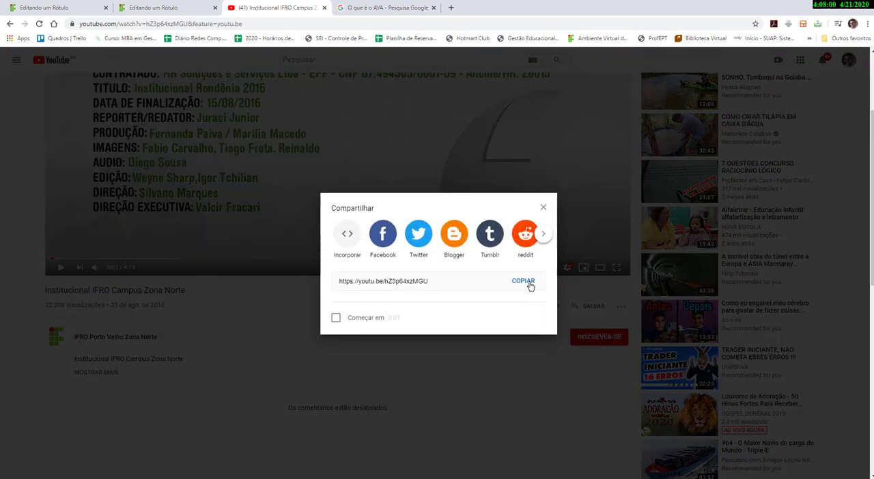
left_click(526, 284)
key("ctrl+c")
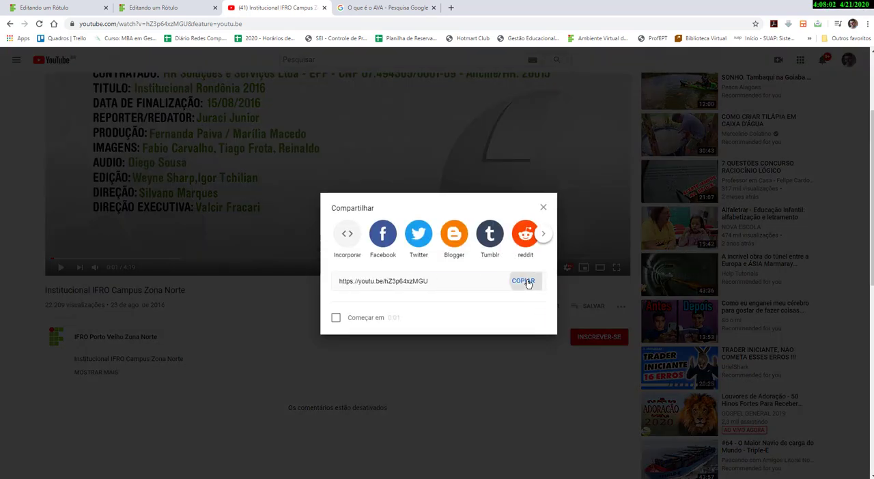
left_click(527, 284)
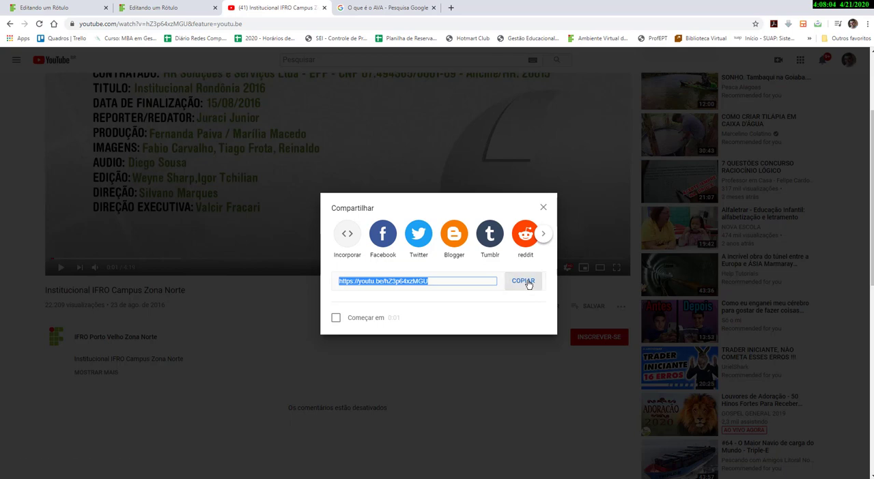
left_click(542, 212)
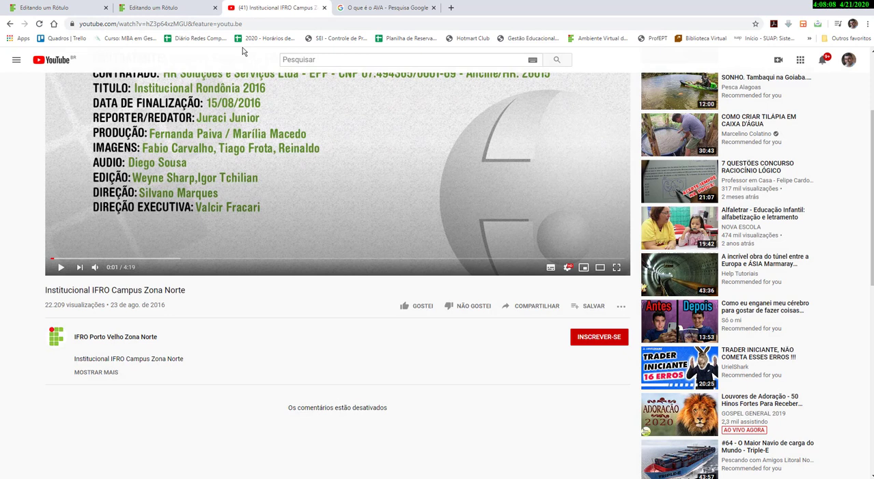
left_click(198, 9)
scroll(377, 302, "down", 1)
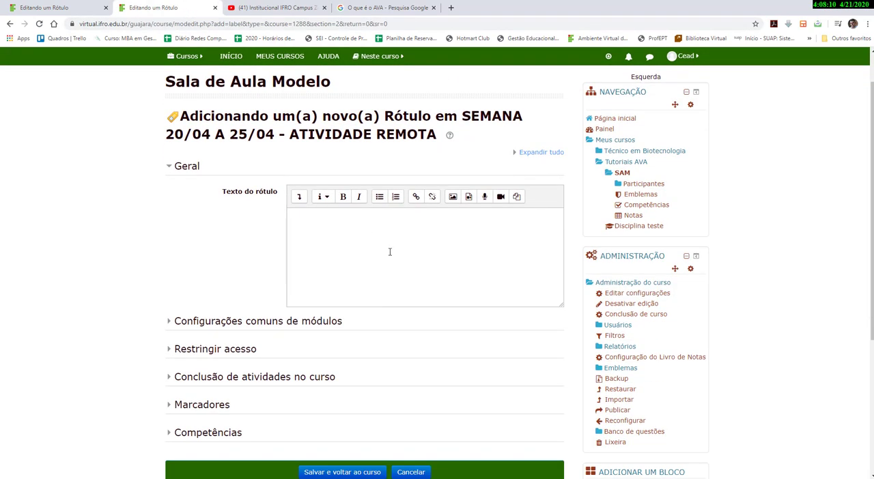
left_click(416, 198)
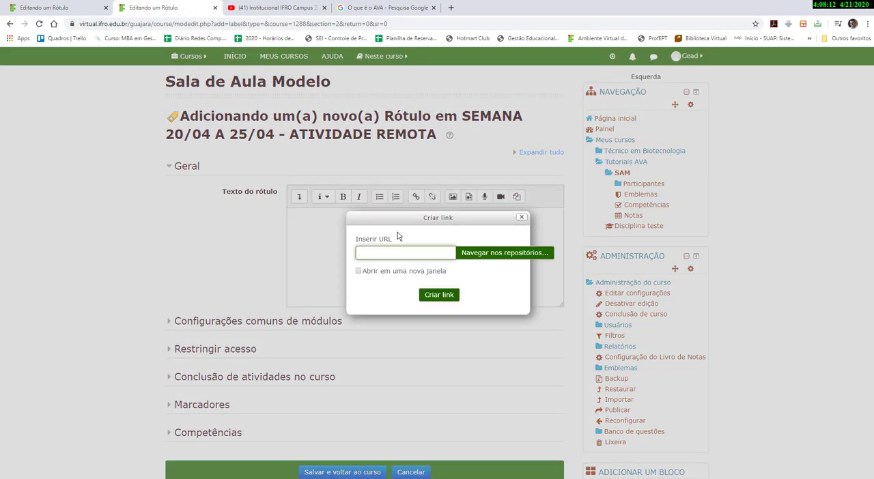
right_click(383, 252)
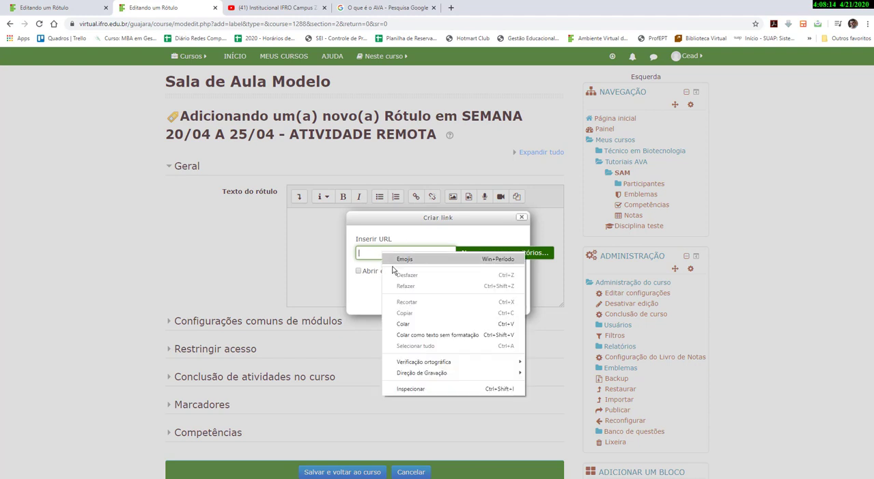
left_click(404, 325)
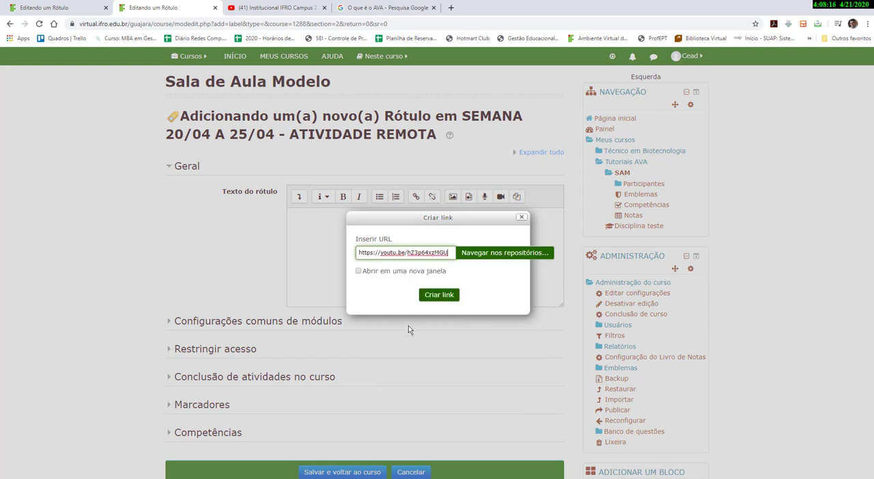
left_click(357, 274)
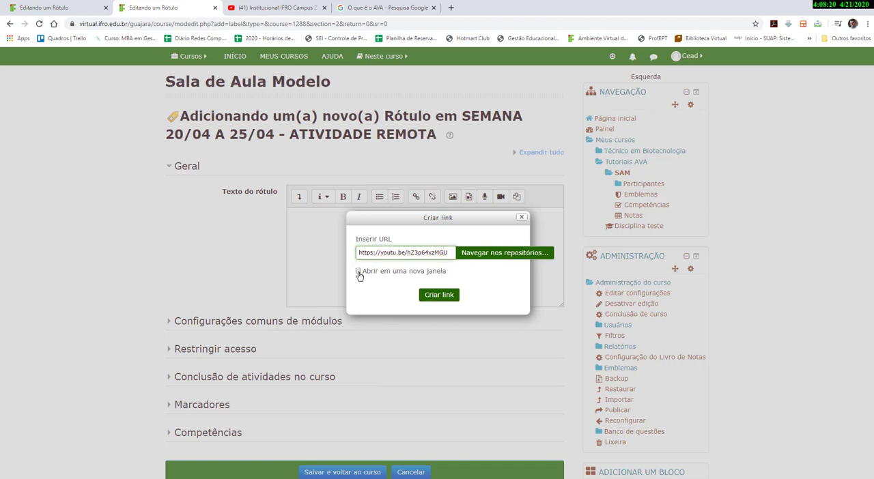
left_click(436, 294)
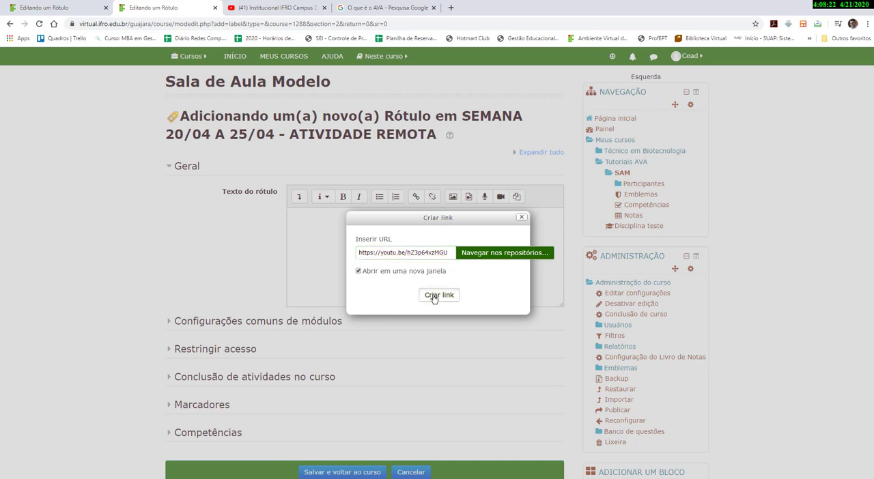
Set the label's completion tracking so students can manually mark the activity as completed.
scroll(433, 296, "down", 4)
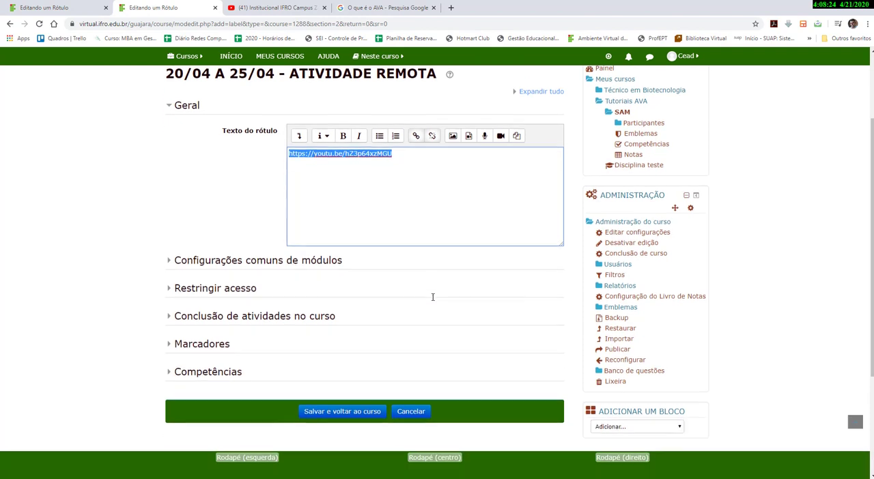
left_click(174, 243)
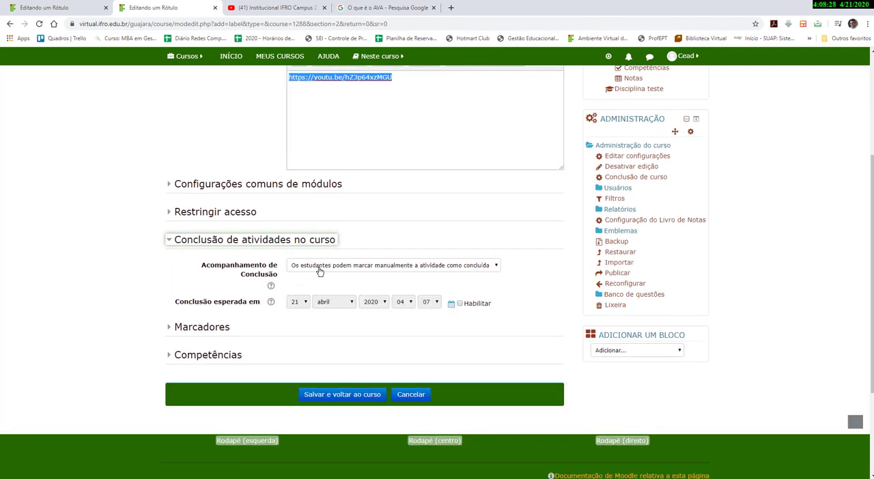
left_click(319, 271)
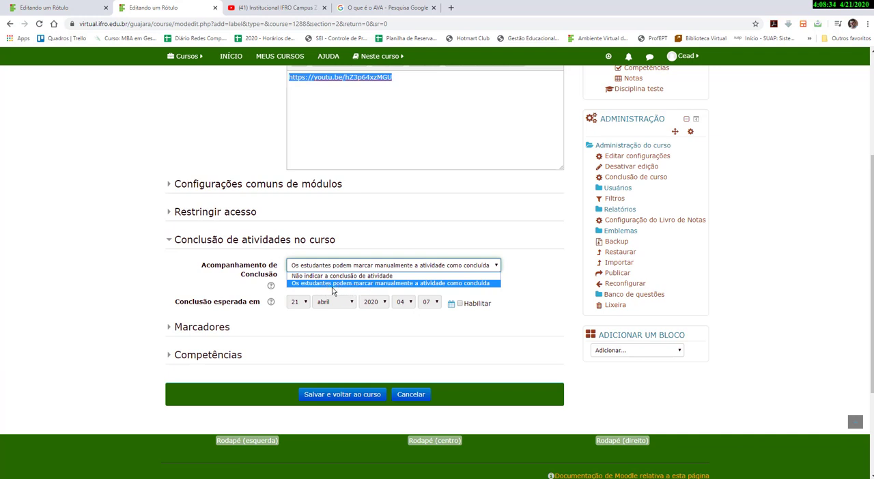
left_click(382, 285)
Enable the expected completion date and set its day to 23 April 2020.
left_click(459, 303)
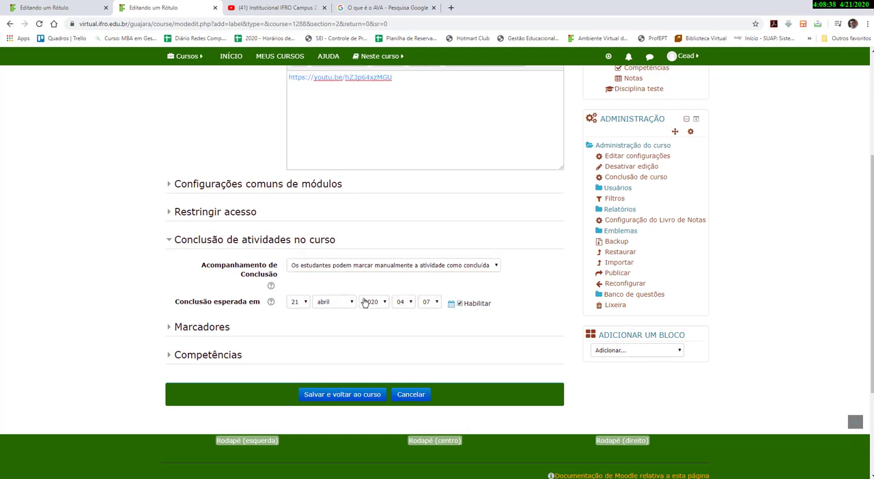
left_click(304, 303)
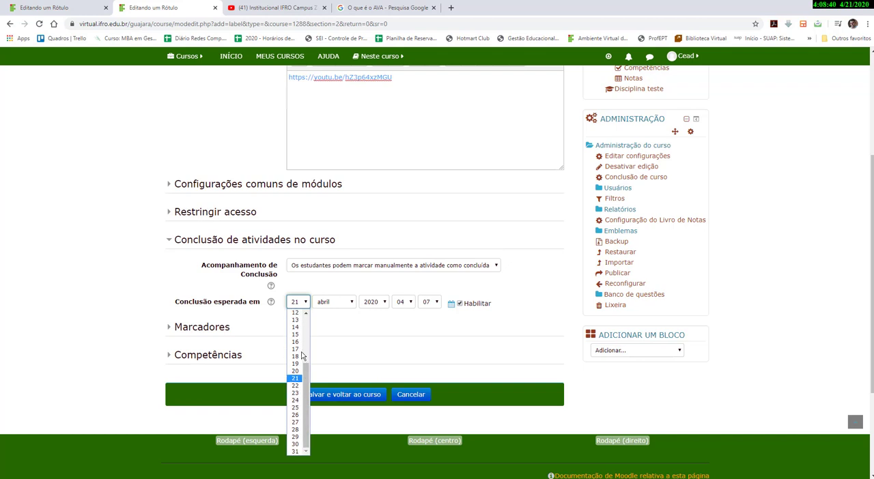
left_click(298, 393)
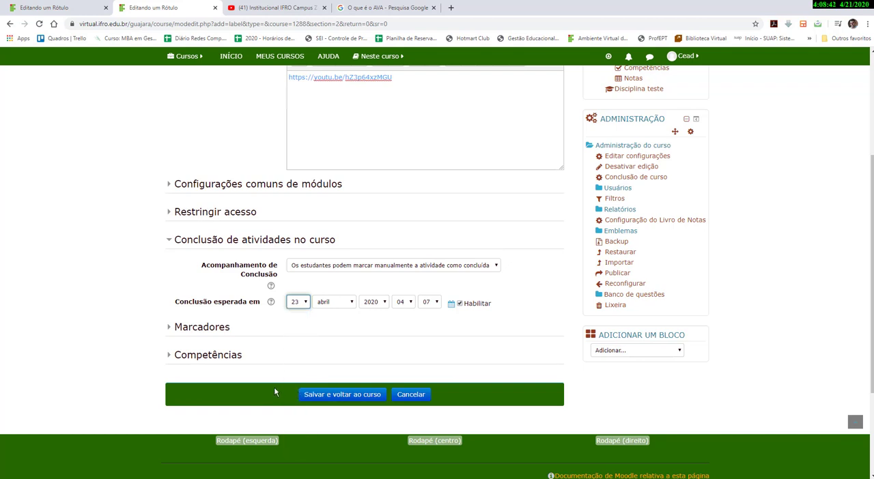
Set the action after activity completion to Concluir a competência and save the label, returning to the course.
left_click(170, 357)
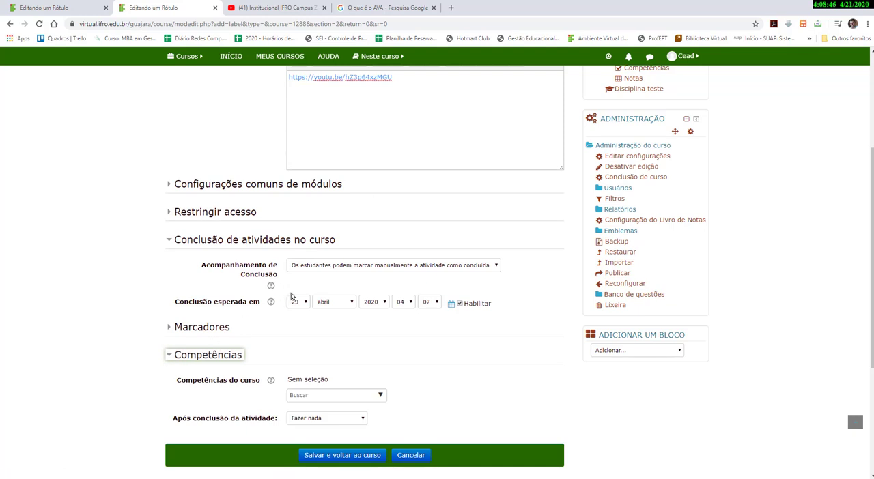
scroll(321, 235, "down", 2)
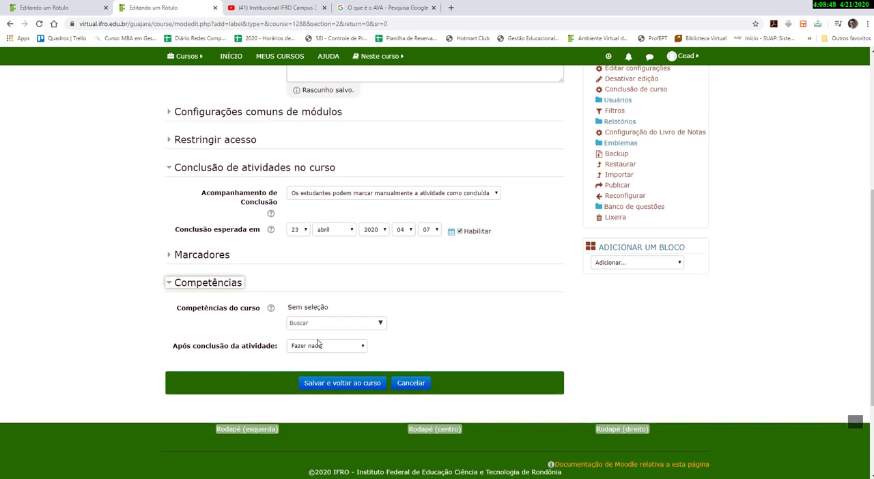
left_click(343, 297)
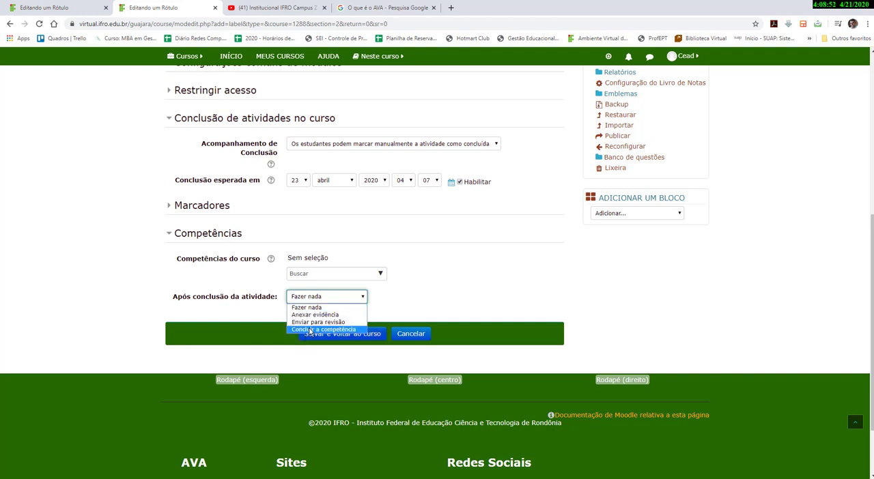
scroll(309, 331, "down", 1)
left_click(315, 315)
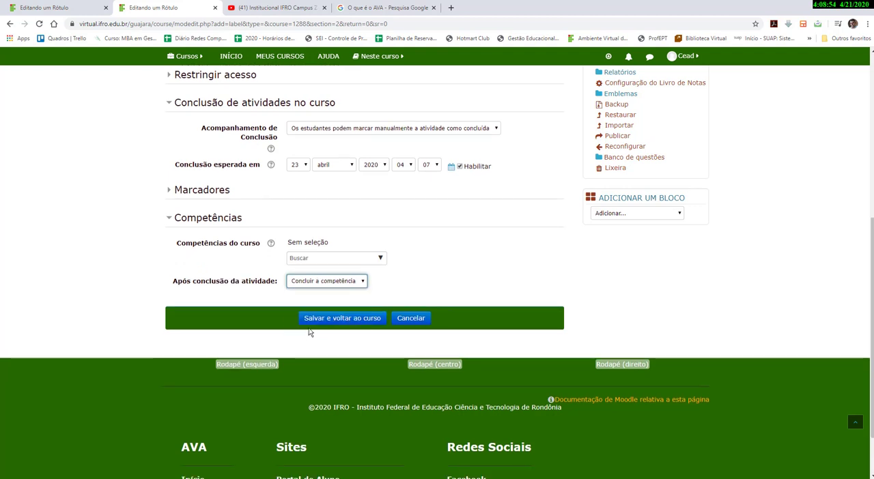
left_click(327, 323)
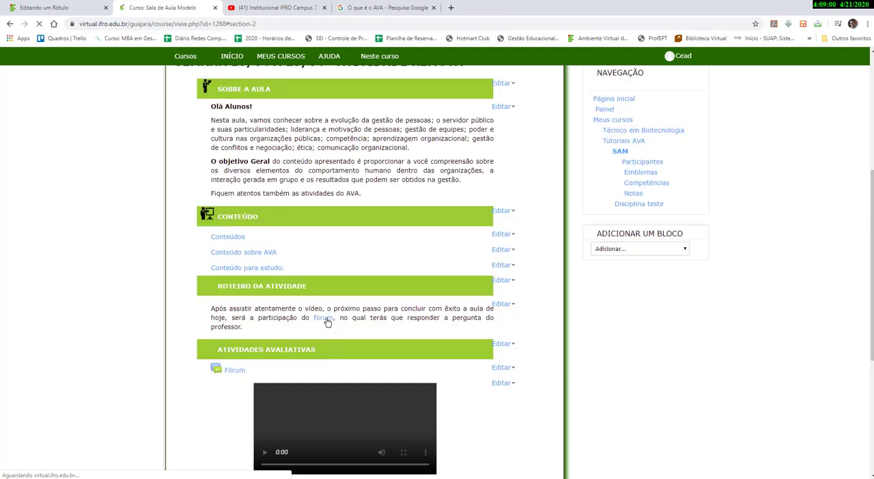
Move the new video label to the top of the CONTEÚDO section.
scroll(327, 323, "down", 2)
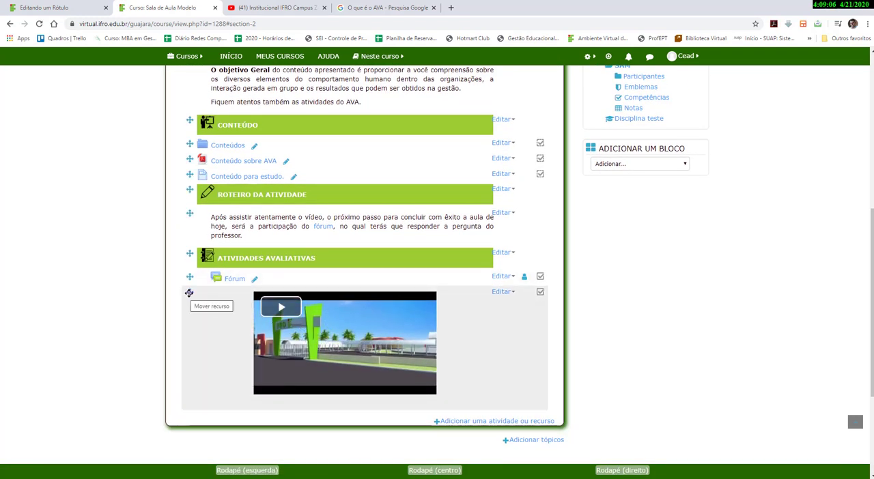
left_click_drag(191, 284, 197, 144)
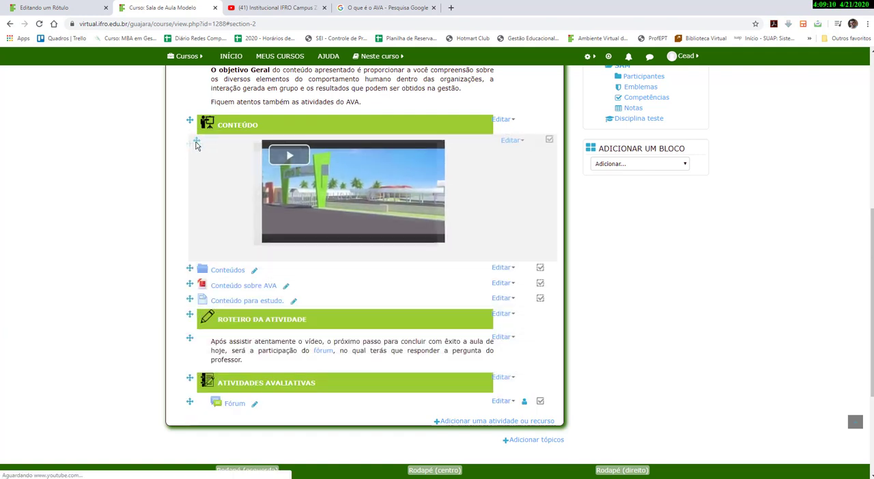
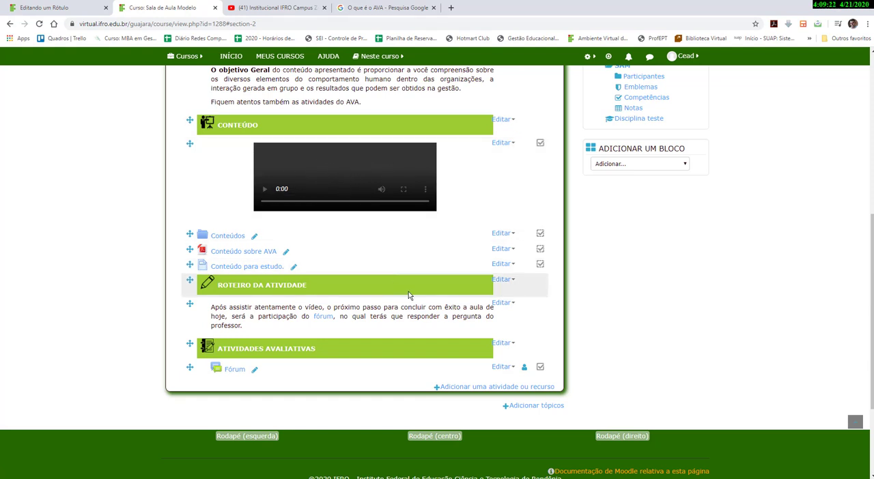
Add a new URL resource to the section and name it Vídeo sobre o IFRO.
left_click(488, 387)
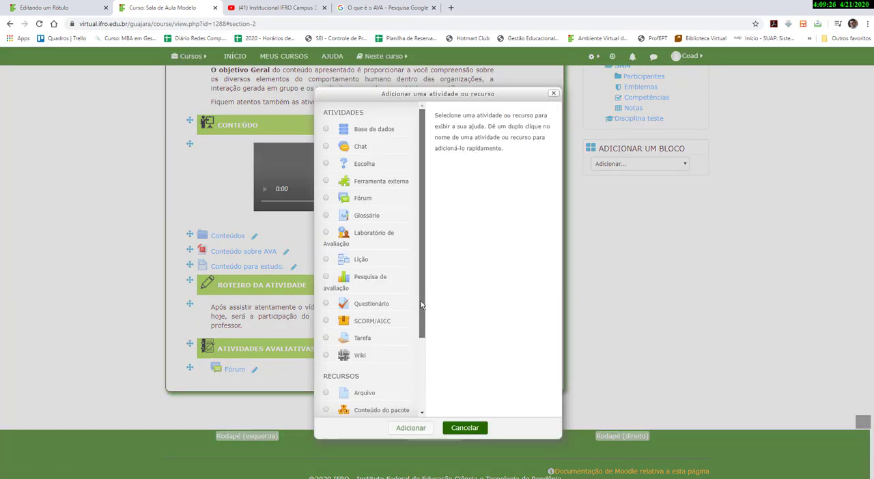
left_click_drag(420, 301, 411, 395)
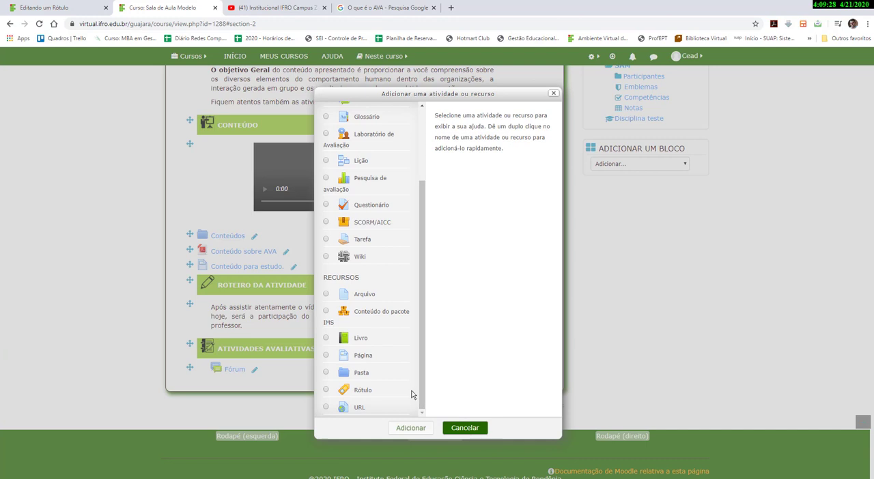
left_click(354, 406)
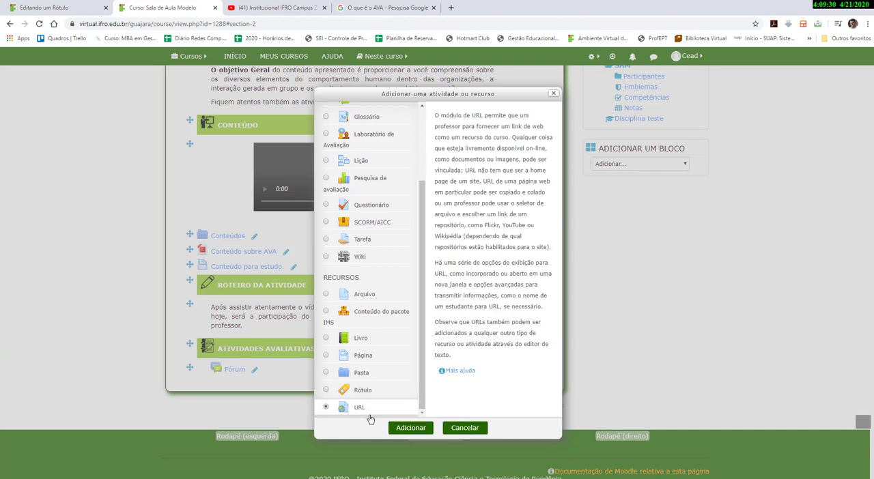
left_click(410, 428)
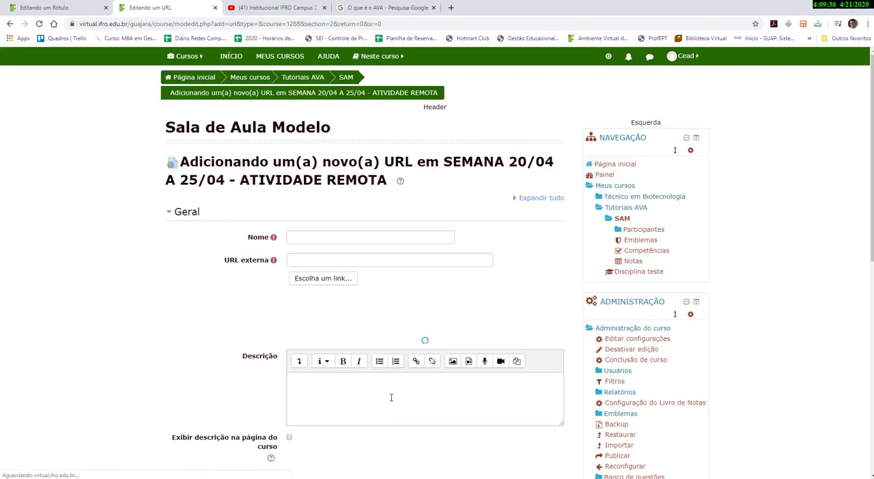
left_click(314, 238)
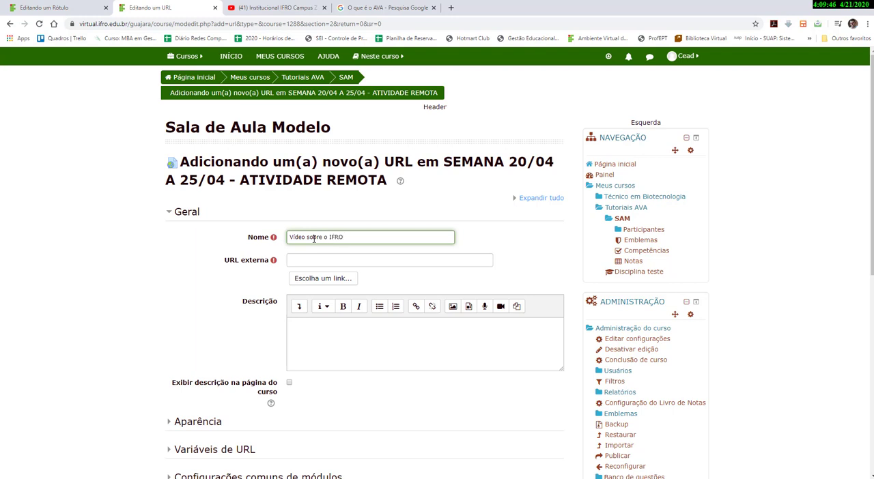
Copy the share link of the Institucional IFRO Campus Zona Norte YouTube video and return to the URL form.
left_click(271, 9)
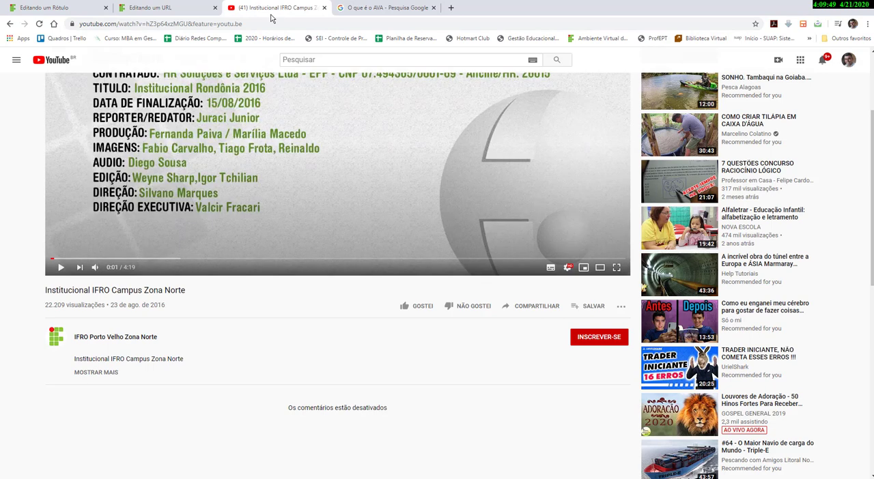
left_click(545, 308)
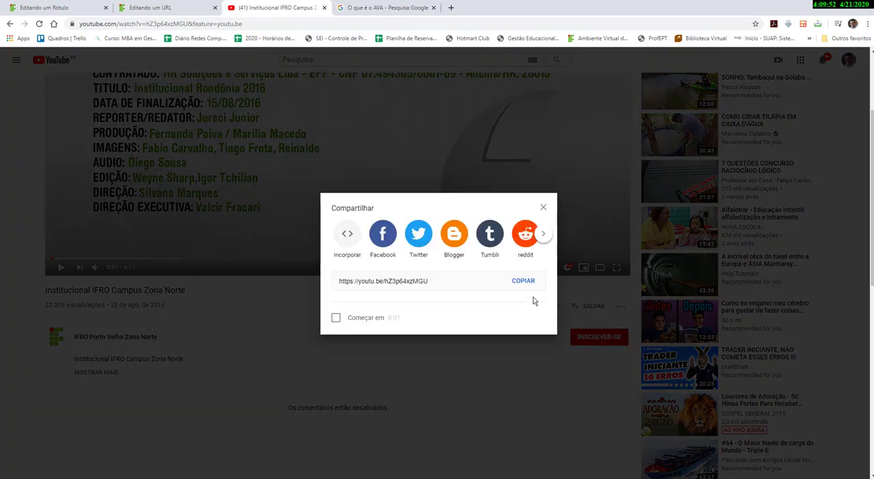
left_click(523, 283)
key("ctrl+c")
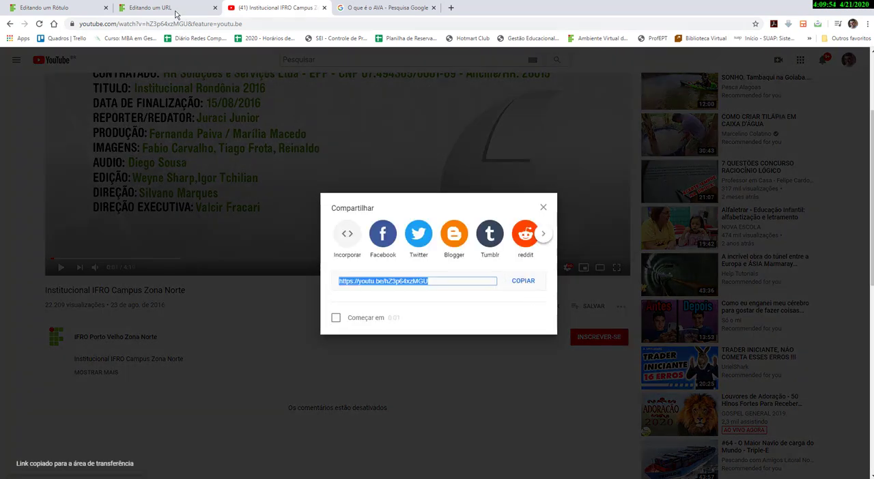
left_click(167, 8)
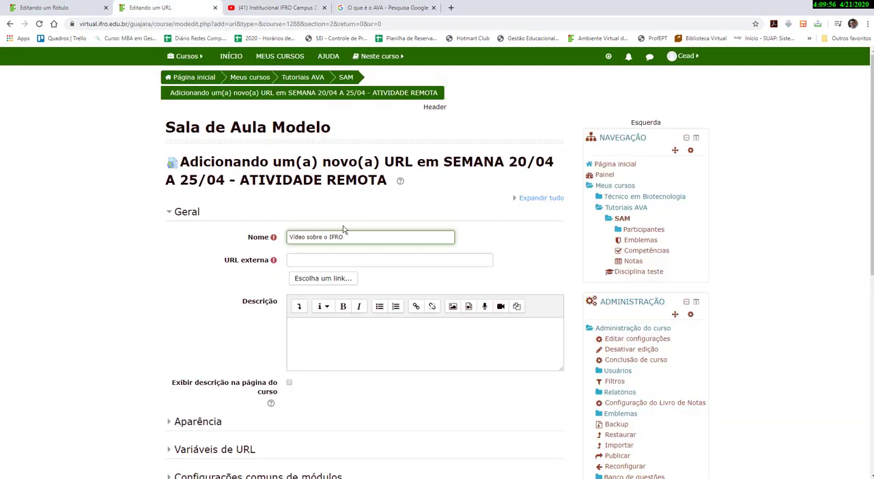
left_click(314, 257)
right_click(315, 257)
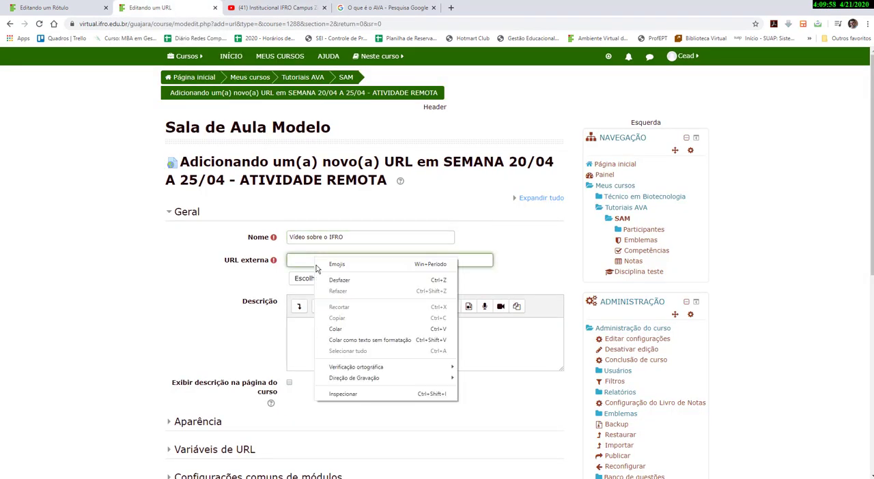
left_click(336, 329)
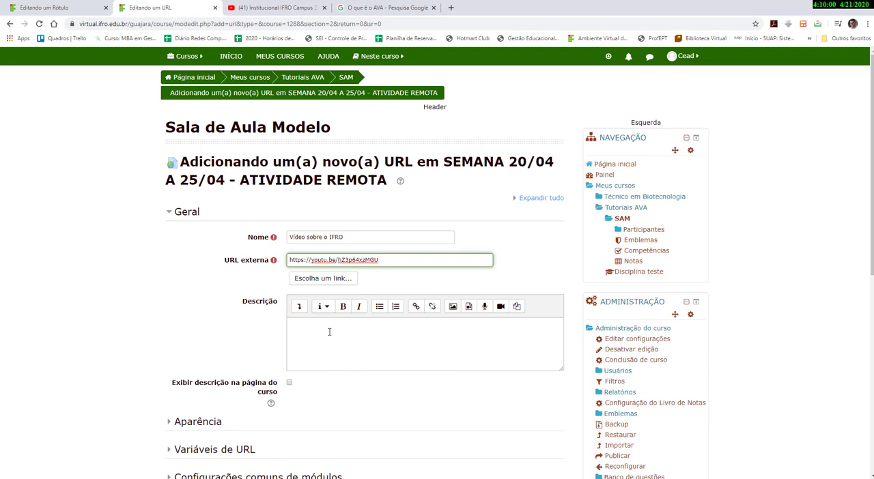
left_click(327, 332)
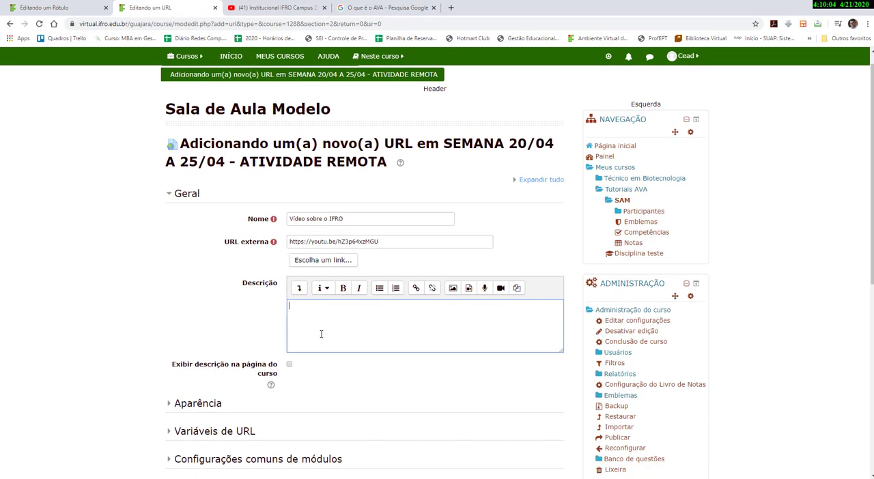
Set completion tracking to show the activity as completed when conditions are met, requiring students to view it.
scroll(321, 334, "down", 3)
scroll(201, 297, "down", 3)
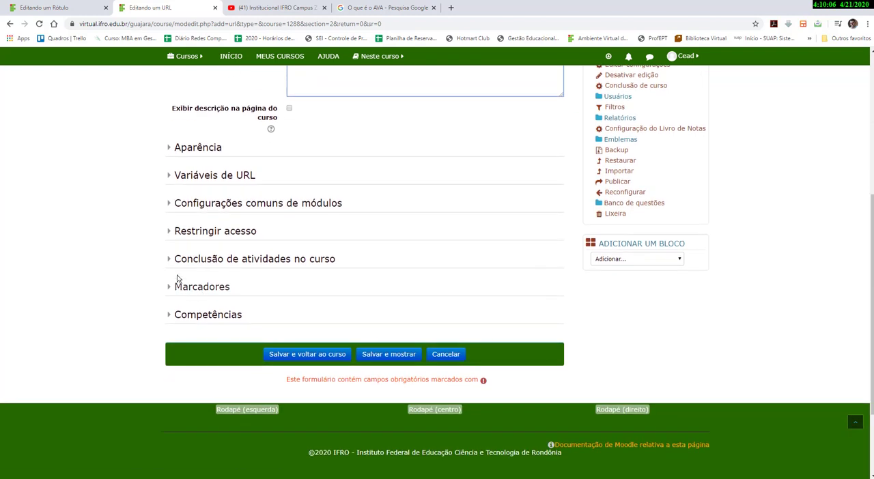
left_click(171, 265)
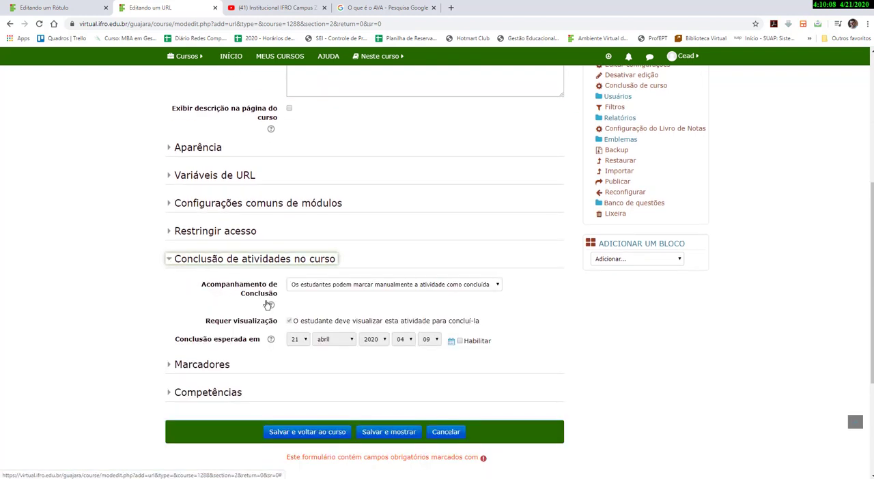
left_click(335, 287)
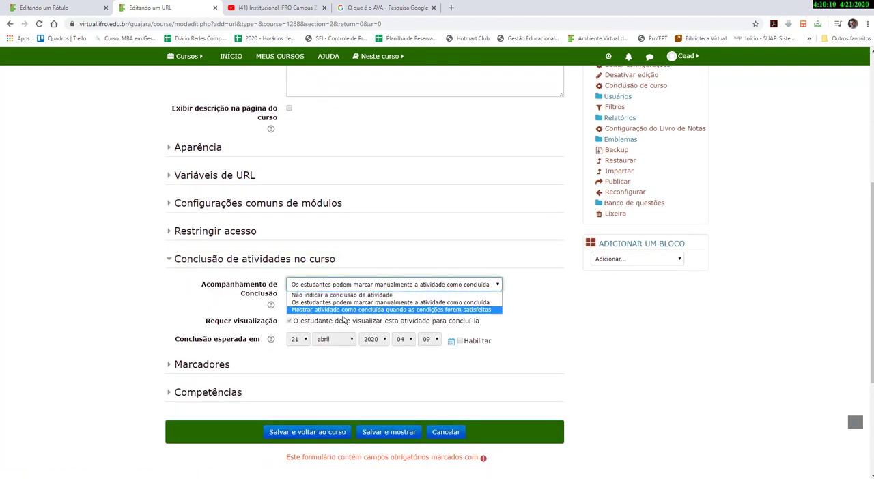
left_click(387, 311)
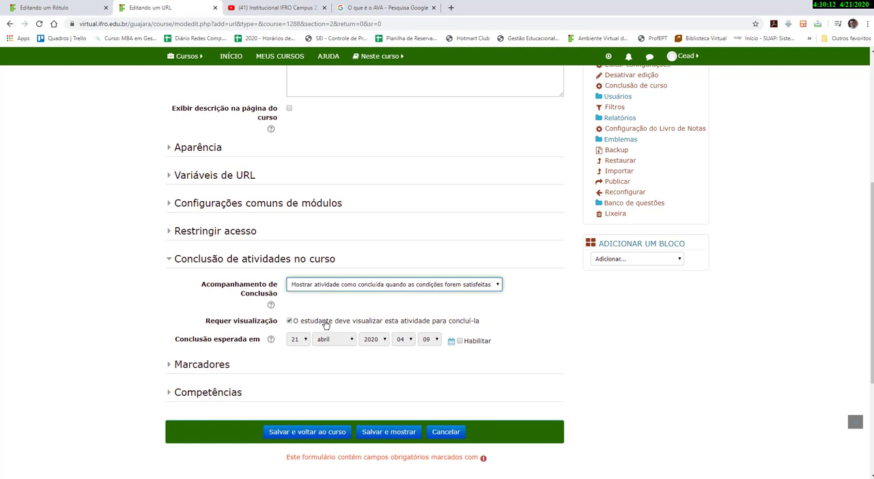
left_click(307, 323)
Set the action after activity completion to Concluir a competência and save, returning to the course.
scroll(335, 324, "down", 1)
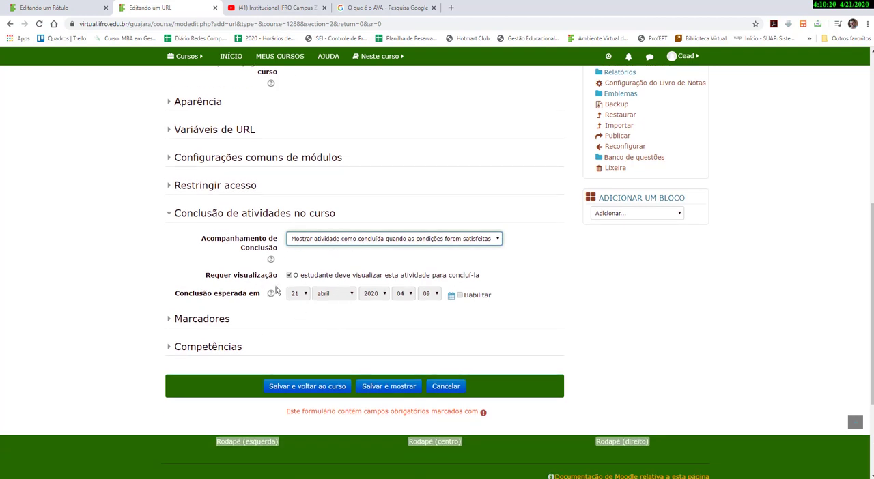
left_click(170, 349)
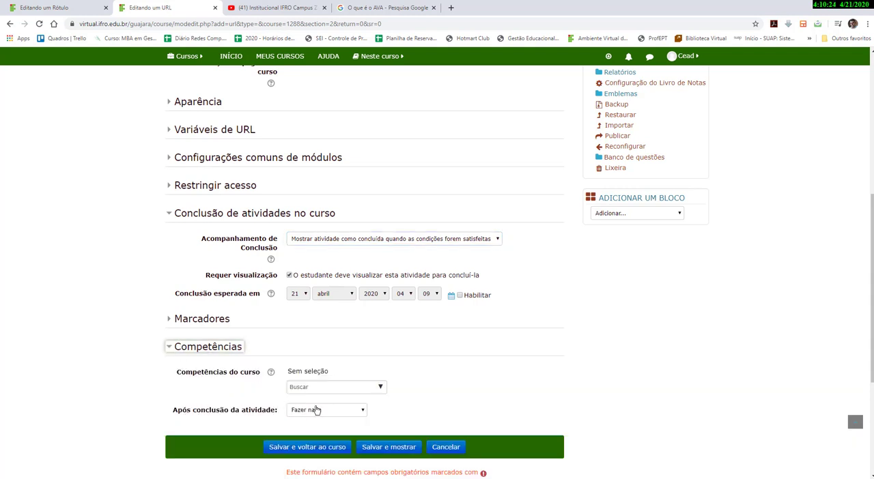
left_click(315, 410)
left_click(300, 443)
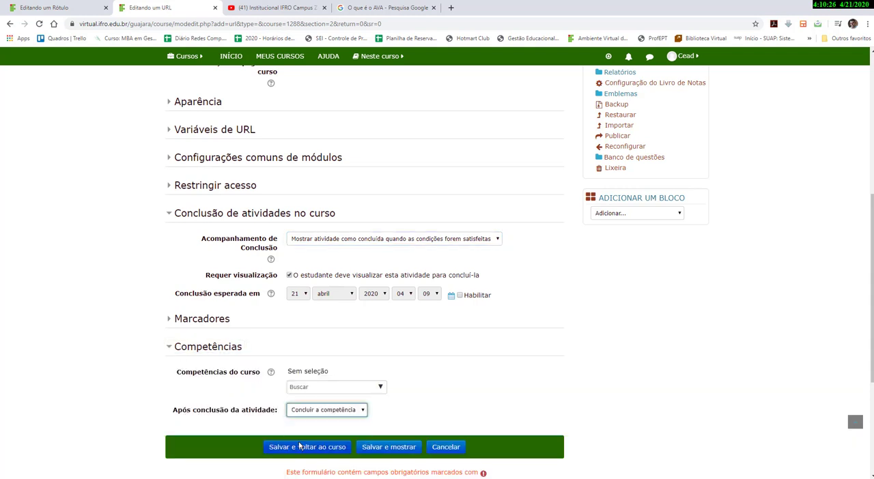
left_click(301, 451)
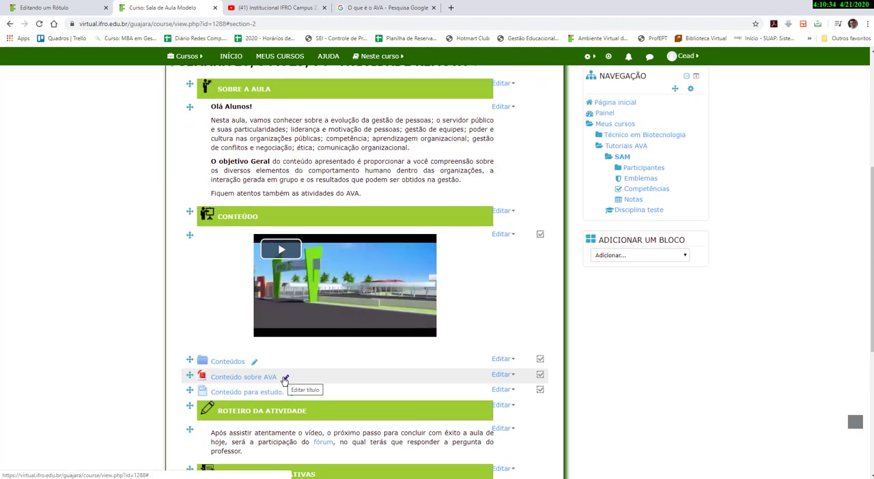
Move the Vídeo sobre o IFRO link to the top of the CONTEÚDO activity list, below the video label.
scroll(285, 380, "down", 2)
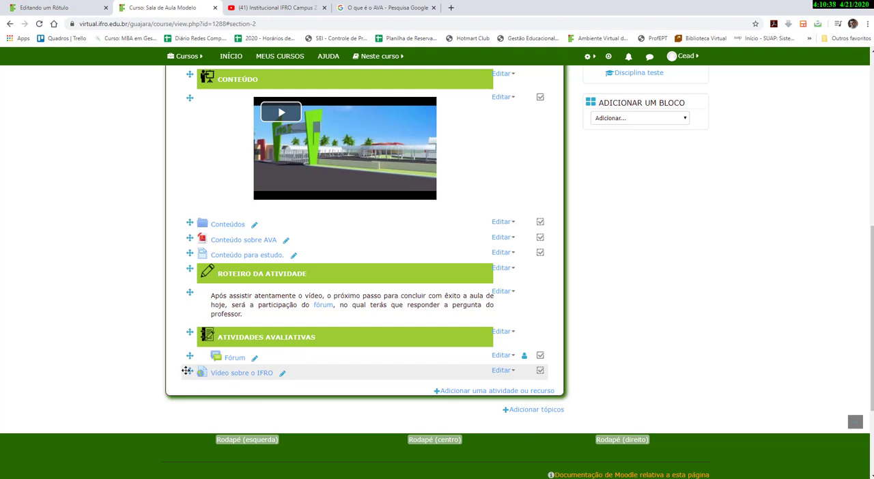
left_click_drag(190, 370, 183, 217)
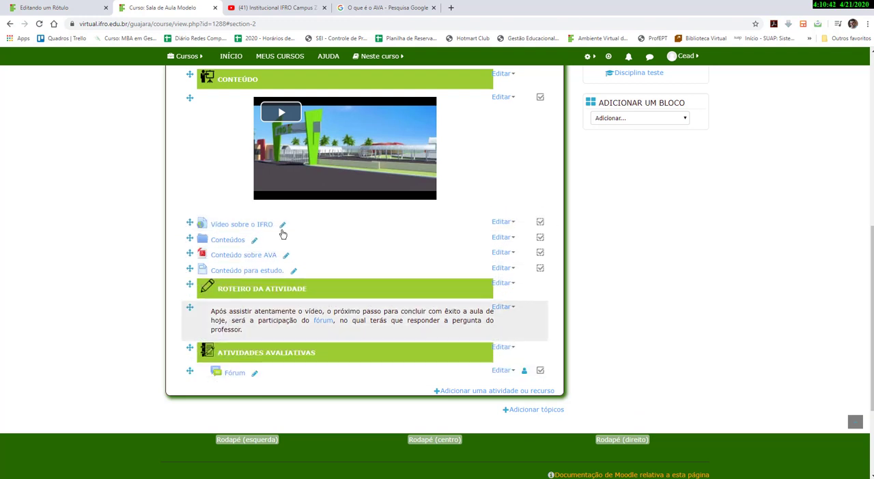
Open the Vídeo sobre o IFRO link to test the video and return to the course page.
left_click(229, 226)
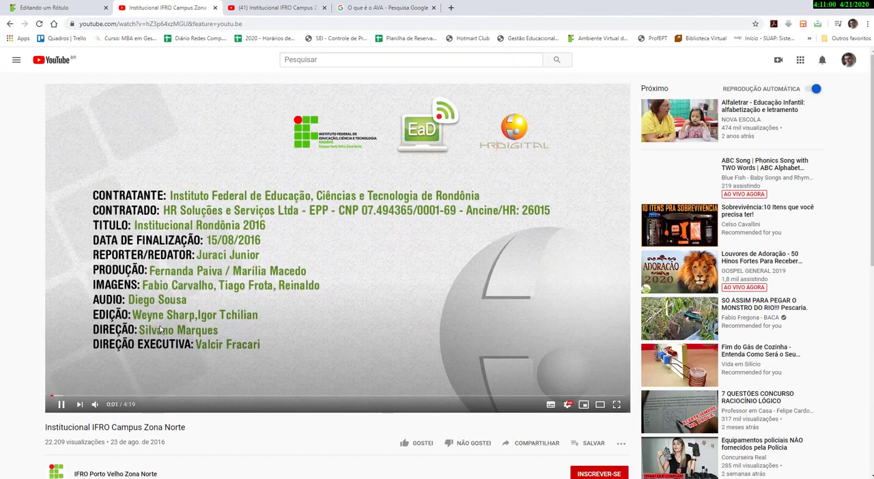
scroll(324, 363, "down", 2)
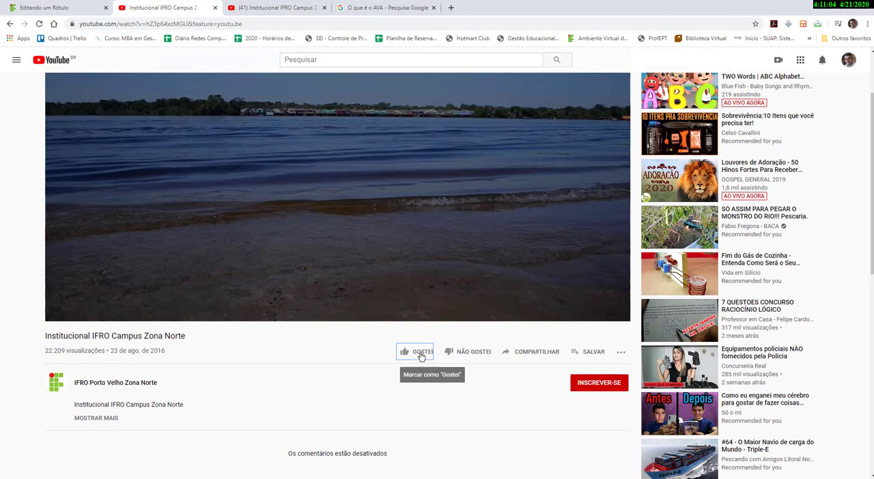
left_click(421, 356)
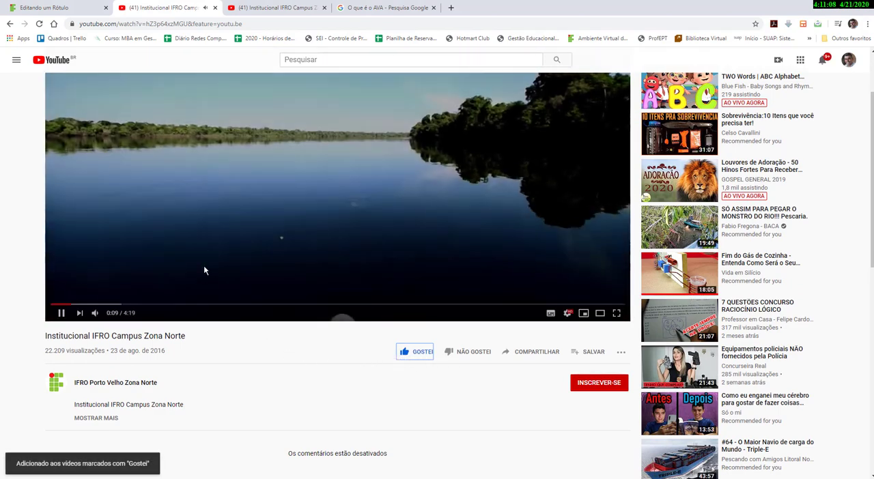
left_click(66, 312)
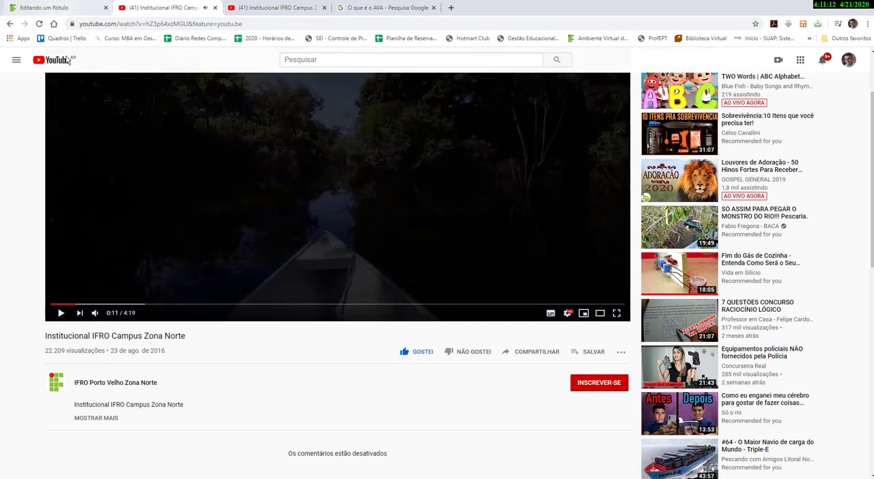
left_click(10, 24)
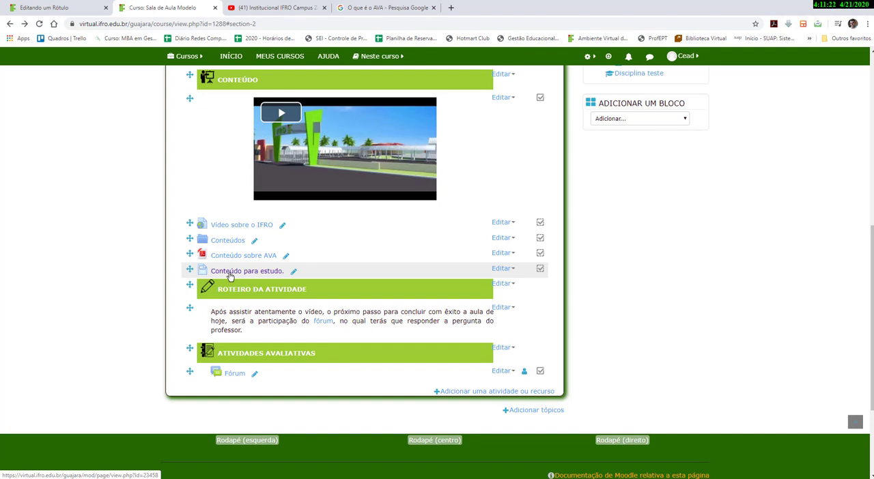
Open the settings of the activity guide text label, review its text, and save back to the course.
scroll(230, 276, "down", 1)
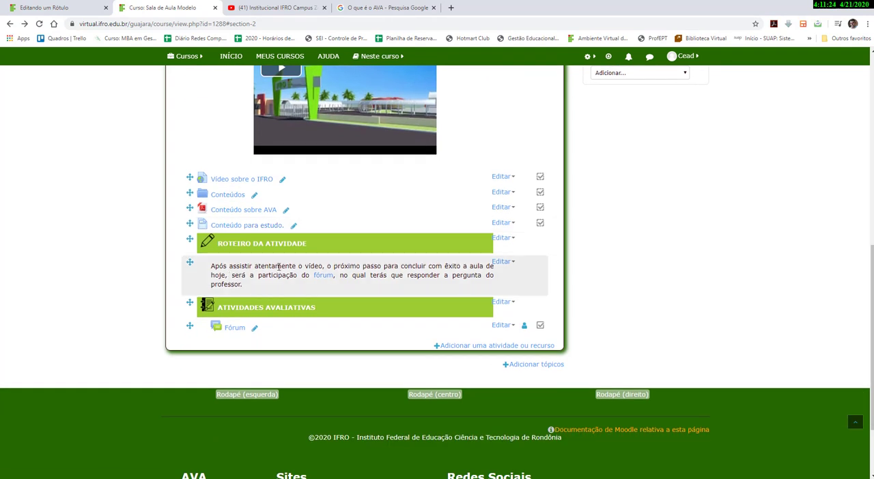
left_click(502, 262)
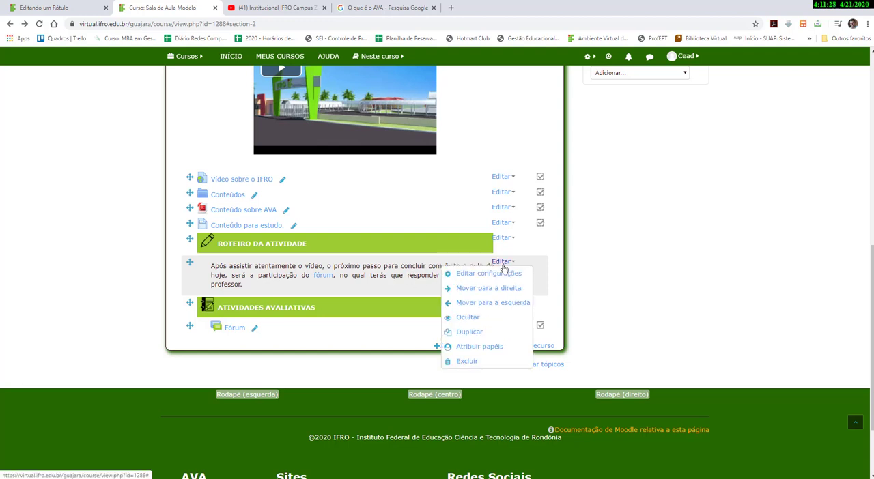
left_click(501, 274)
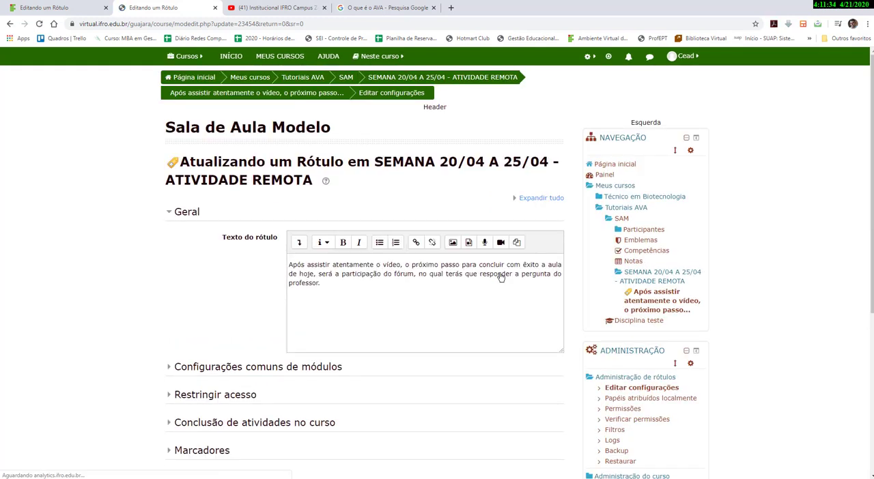
left_click_drag(310, 266, 335, 289)
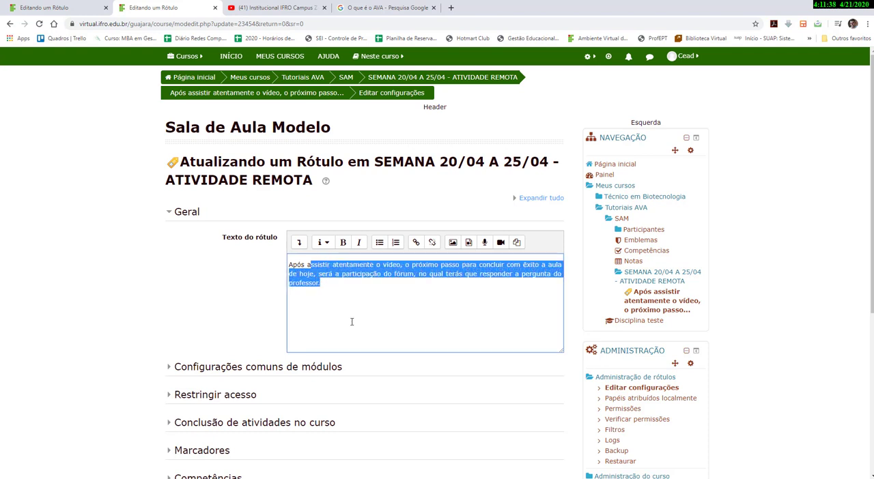
left_click(353, 310)
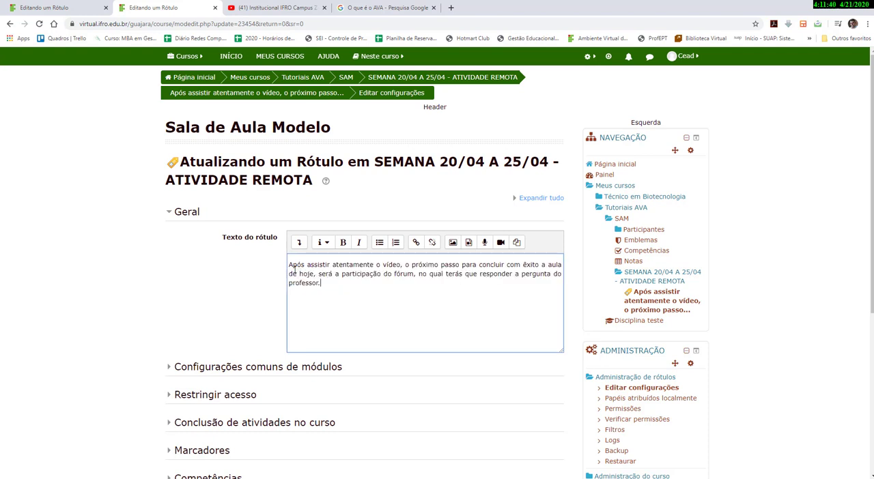
left_click_drag(289, 266, 325, 285)
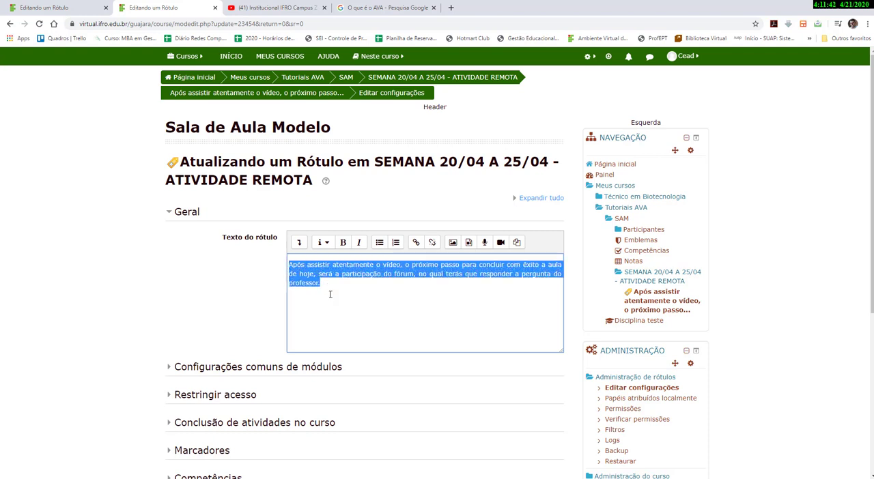
left_click(341, 311)
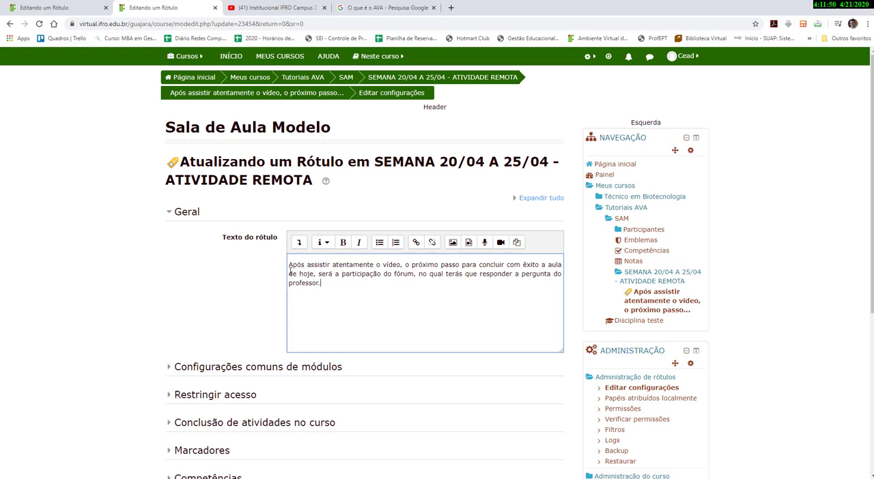
left_click_drag(289, 264, 329, 288)
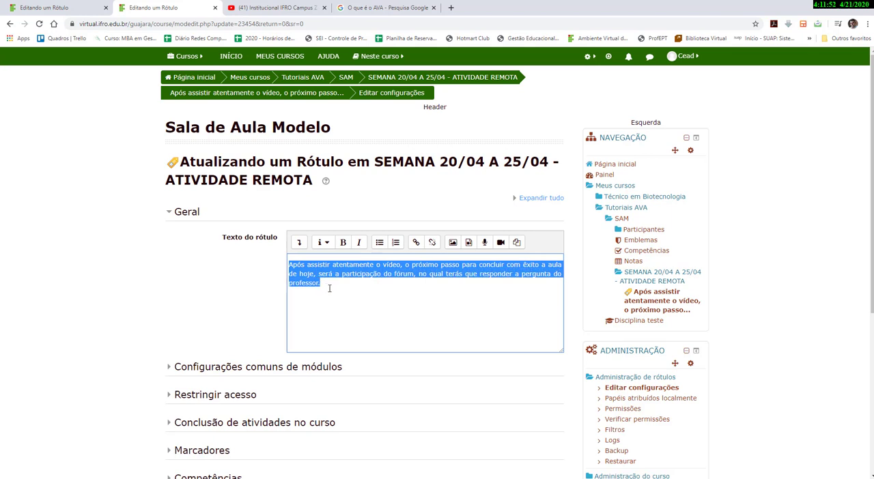
left_click(335, 302)
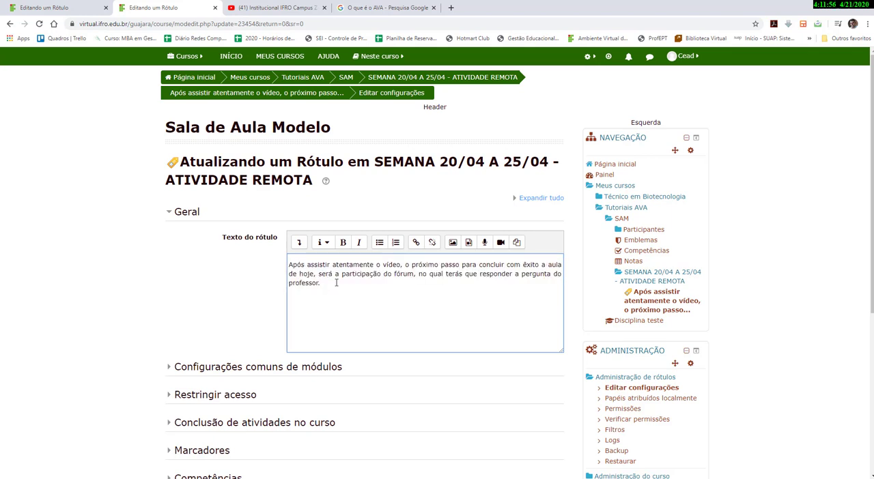
scroll(336, 282, "down", 2)
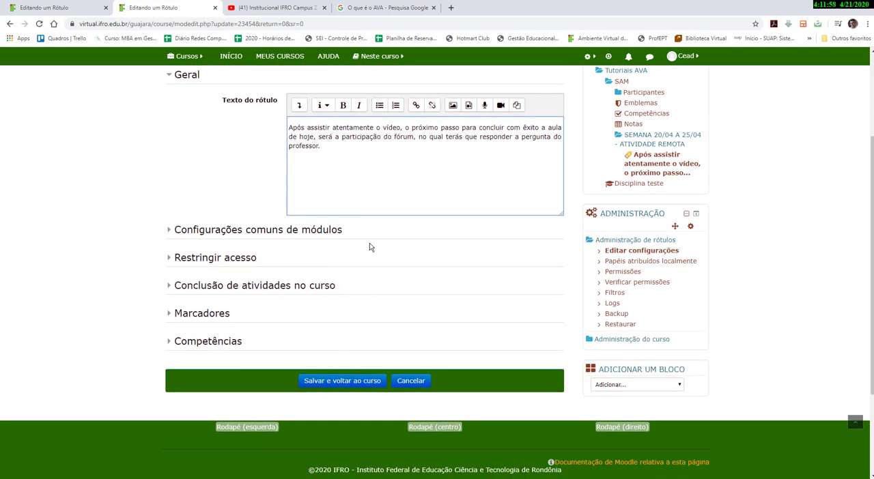
key("ctrl+a")
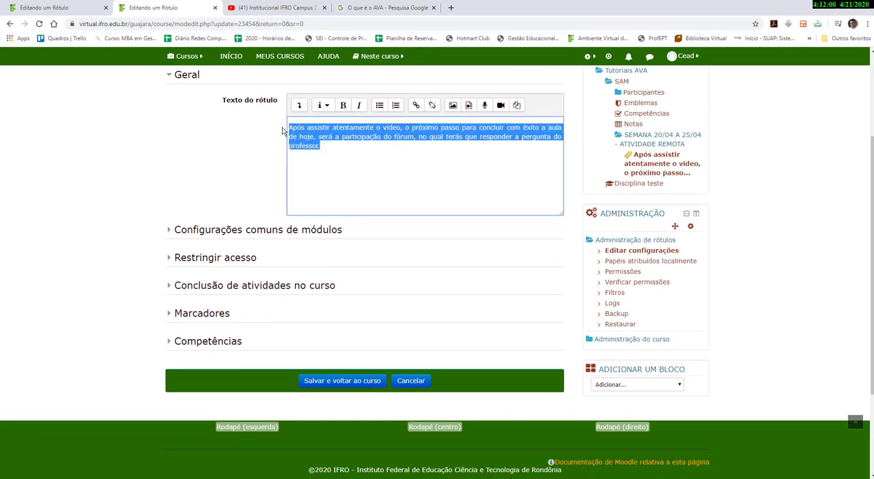
left_click(340, 385)
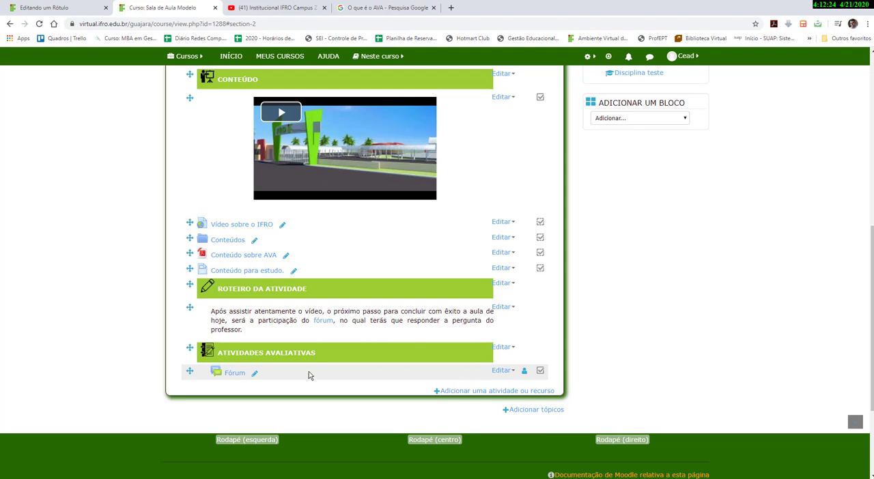
Try to delete the Fórum activity under ATIVIDADES AVALIATIVAS.
left_click(501, 370)
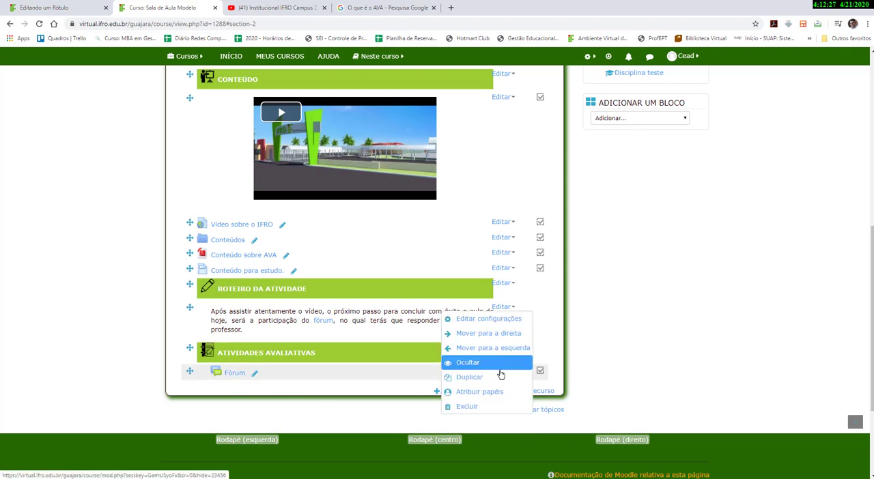
left_click(471, 407)
left_click(416, 302)
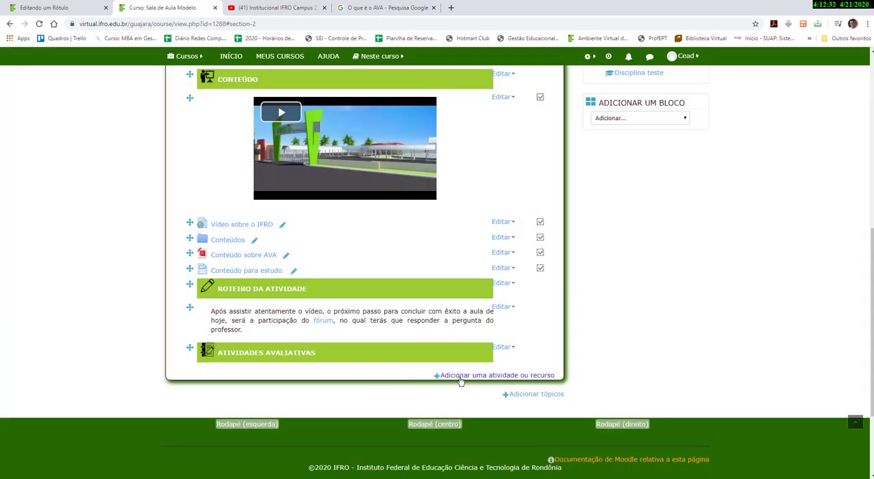
Add a new Tarefa activity to the SEMANA 20/04 A 25/04 section.
left_click(460, 376)
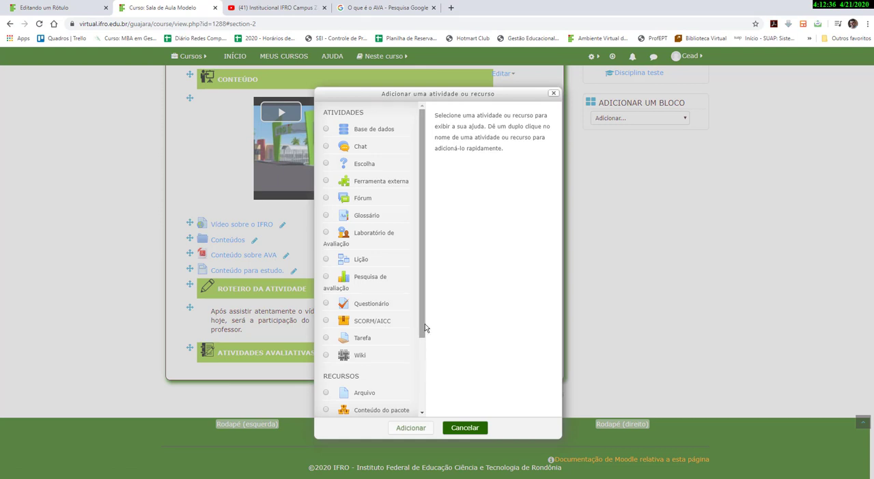
mouse_move(421, 324)
left_mouse_down()
mouse_move(414, 357)
mouse_move(414, 327)
left_mouse_up()
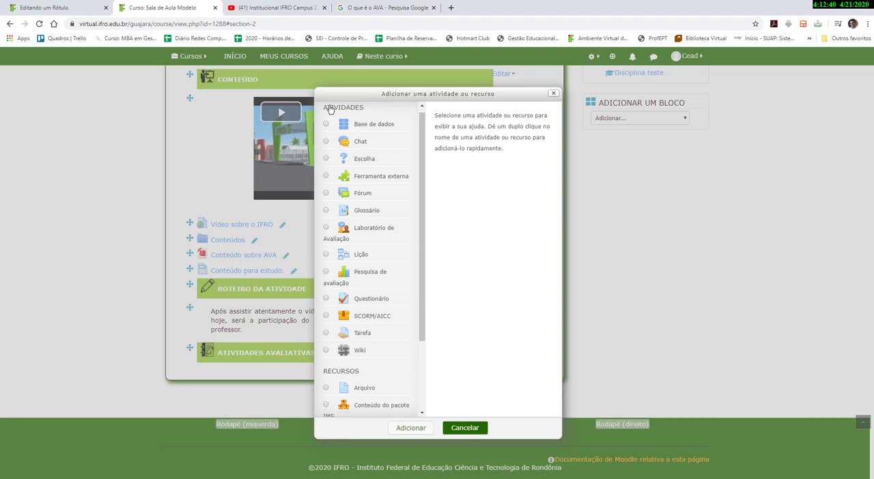
left_click(361, 339)
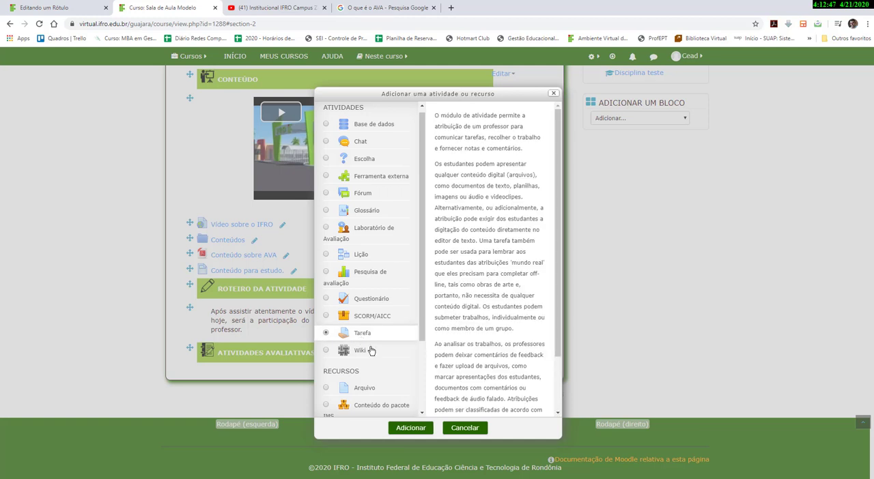
left_click(403, 428)
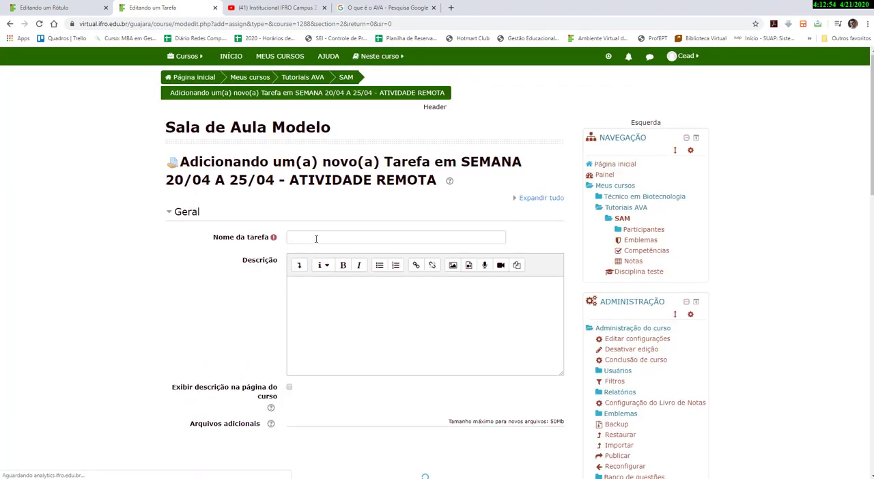
Name the assignment Tarefa sobre o AVA.
left_click(316, 238)
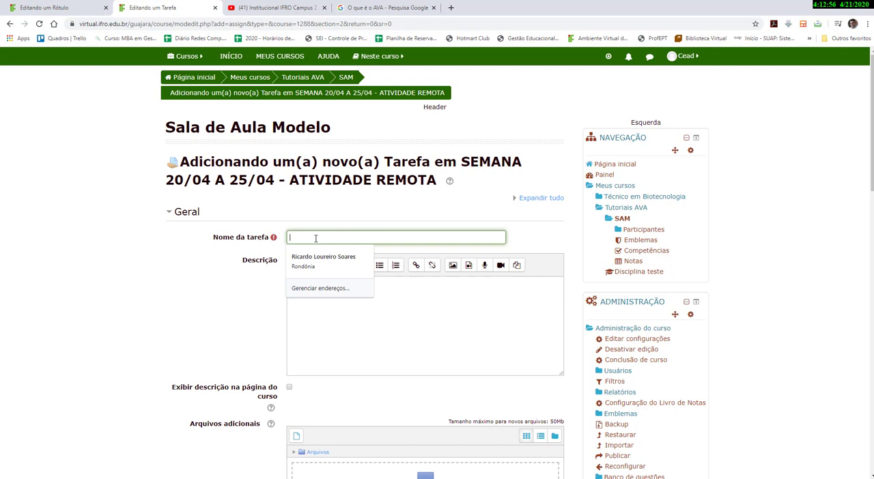
type("Tarefa")
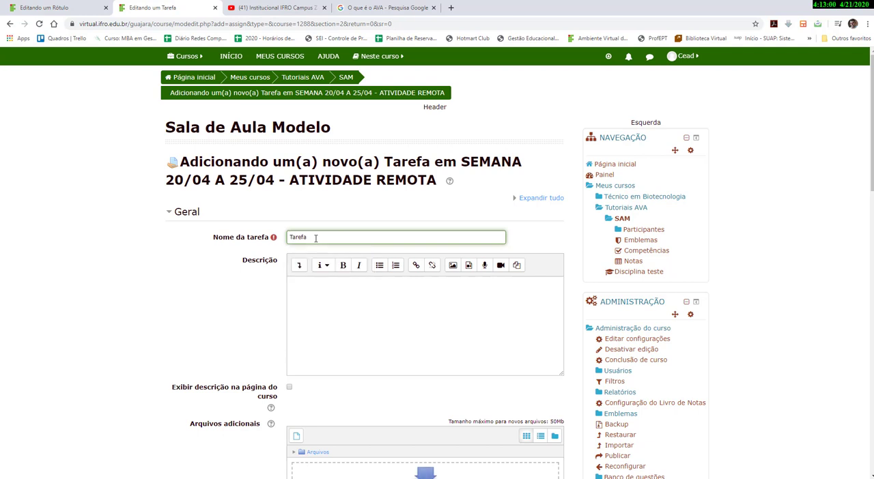
type(" -")
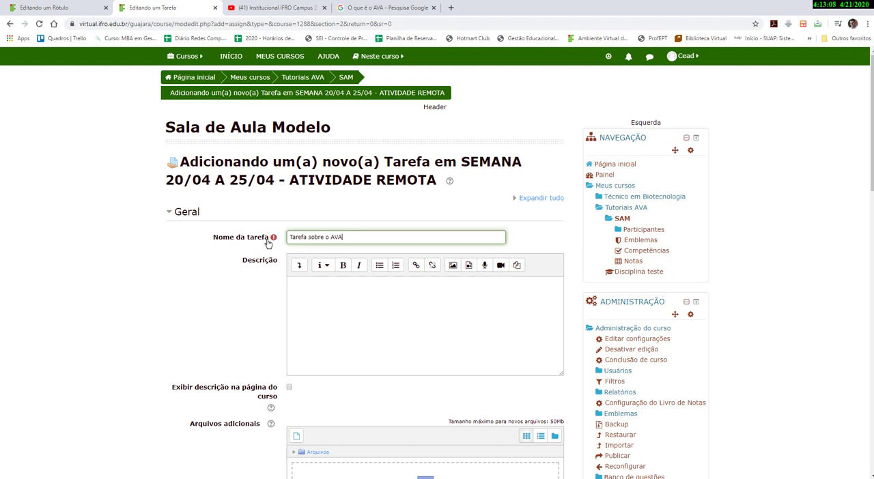
mouse_move(347, 238)
left_mouse_down()
mouse_move(287, 238)
mouse_move(343, 238)
left_mouse_up()
left_click(298, 237)
left_click(313, 240)
left_click_drag(309, 237, 342, 237)
Disable the Lembre-me de avaliar por date in the assignment's availability settings.
scroll(320, 302, "down", 1)
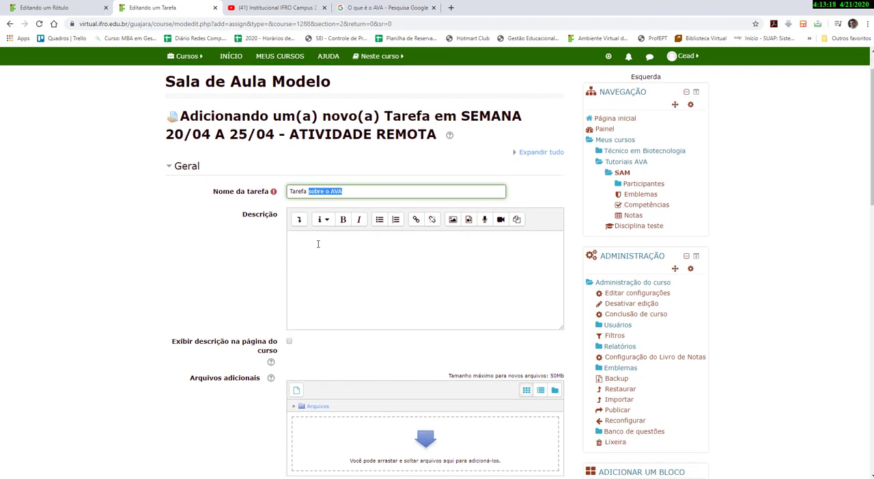
left_click(318, 244)
scroll(318, 247, "down", 2)
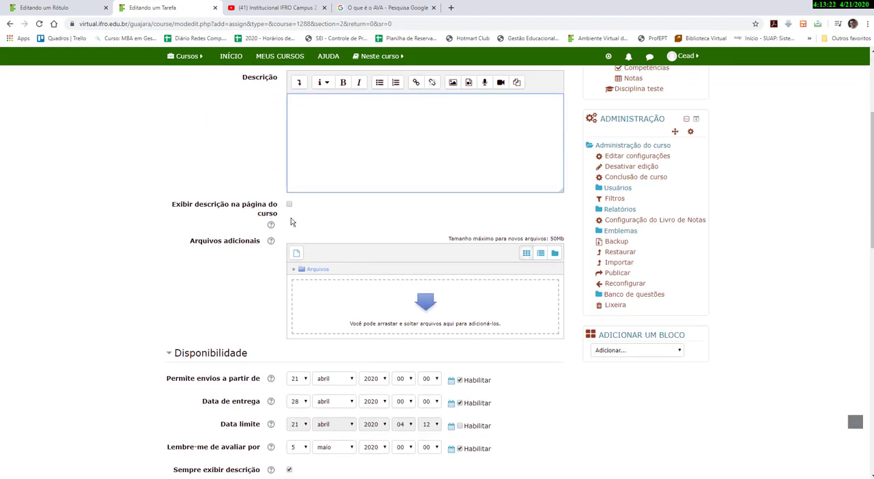
scroll(291, 218, "down", 1)
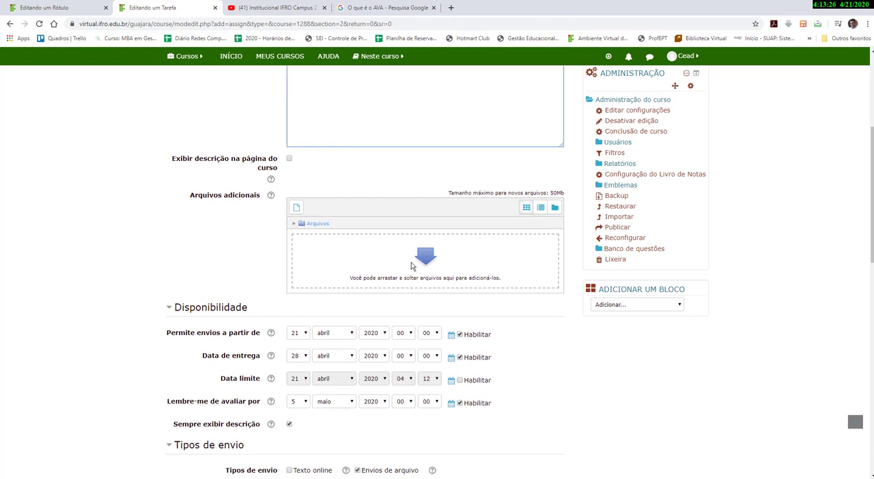
scroll(411, 266, "down", 2)
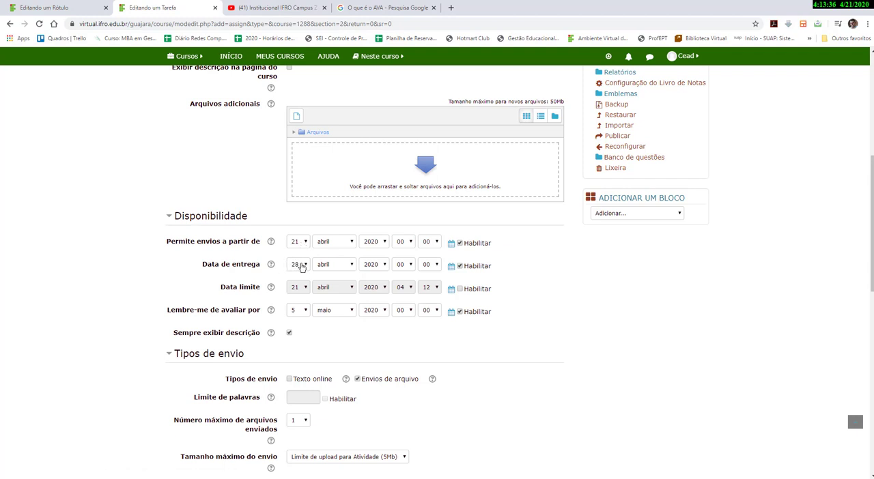
scroll(303, 267, "up", 1)
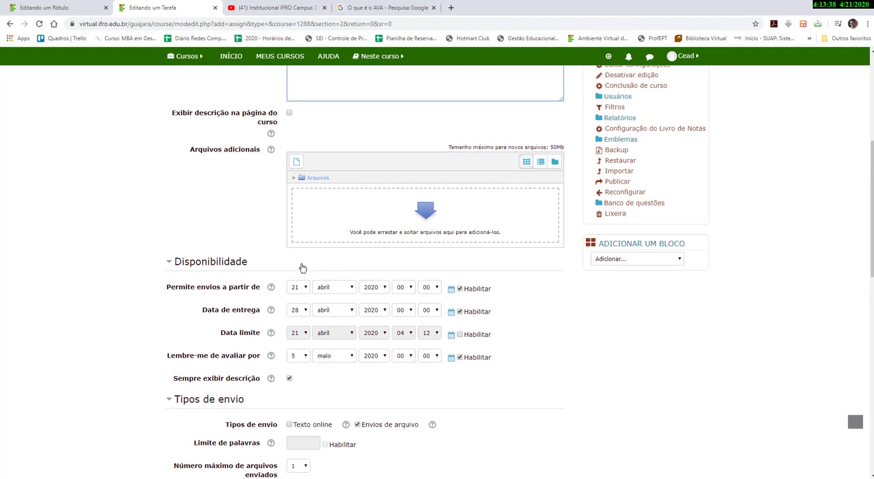
scroll(302, 267, "down", 1)
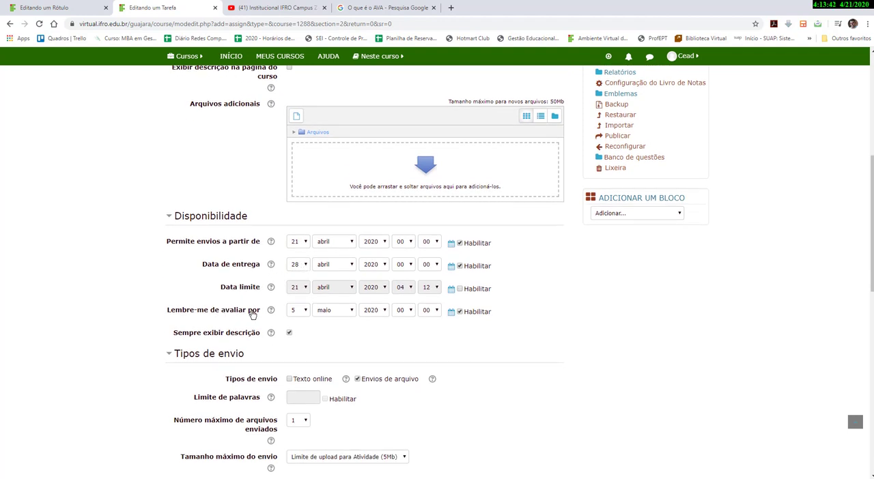
left_click(460, 311)
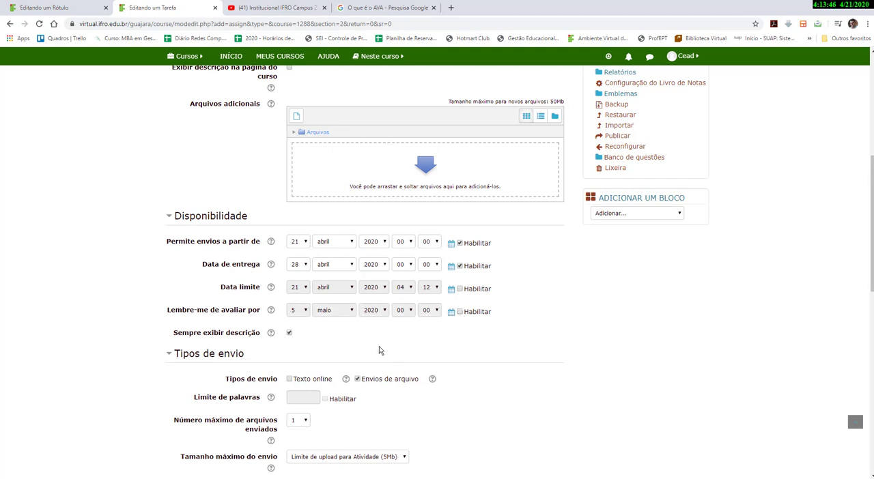
Try switching the submission types between Texto online and Envios de arquivo.
scroll(380, 350, "down", 2)
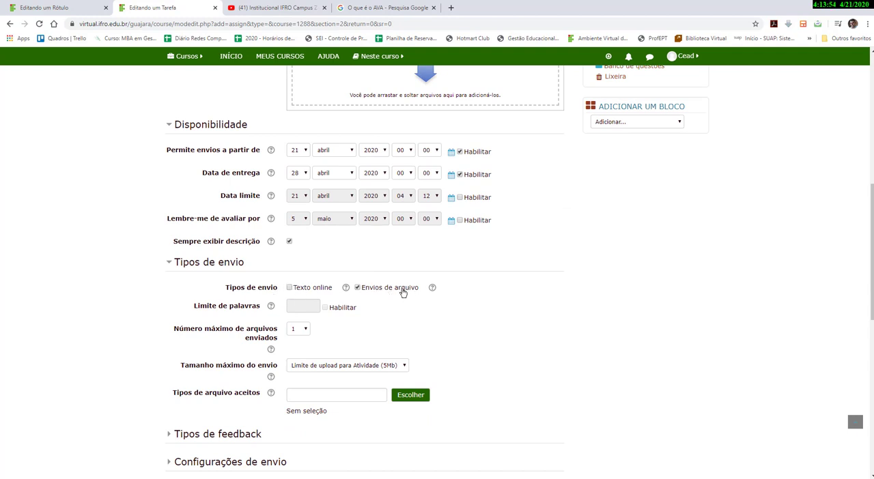
left_click(296, 288)
left_click(356, 288)
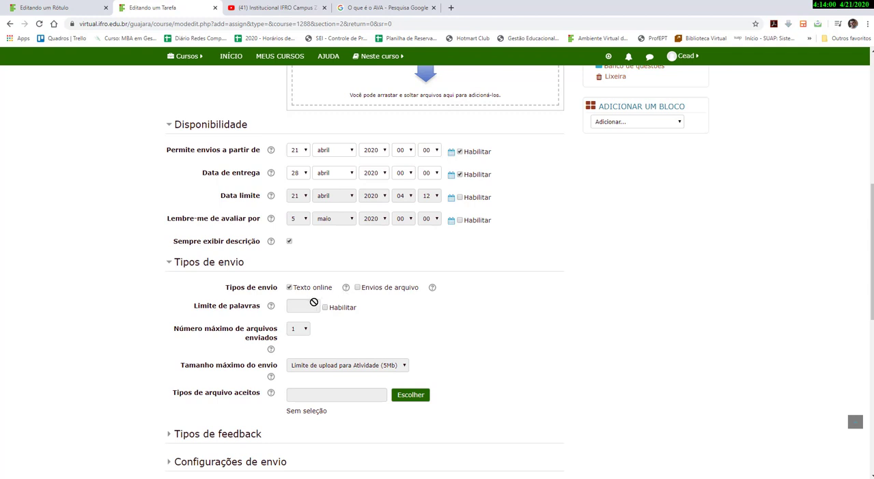
left_click(357, 287)
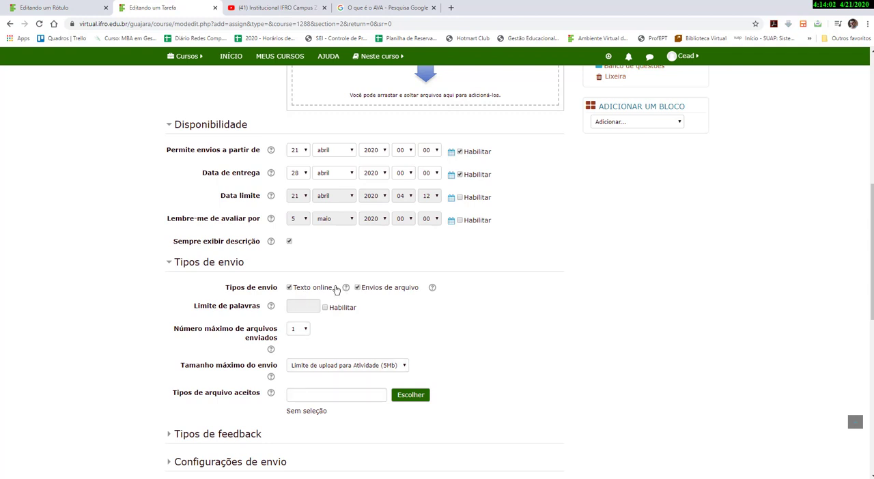
left_click(290, 288)
Set the maximum number of uploaded files to 1.
scroll(355, 246, "down", 2)
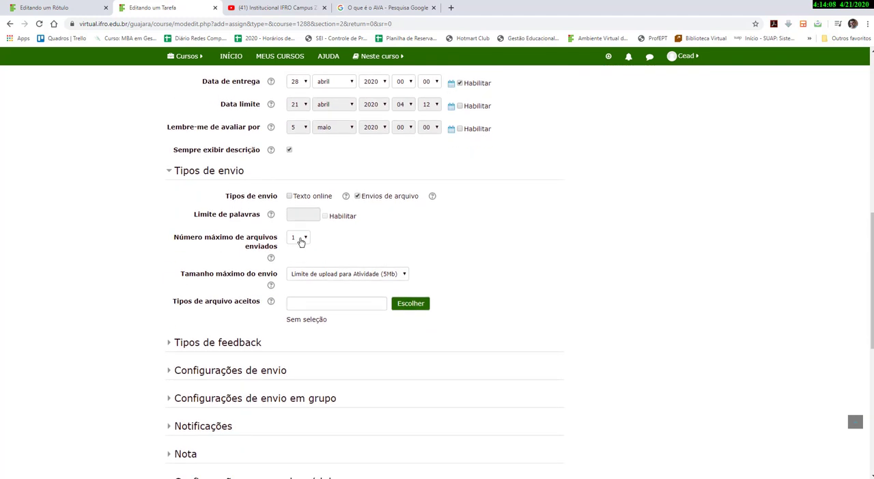
left_click(301, 241)
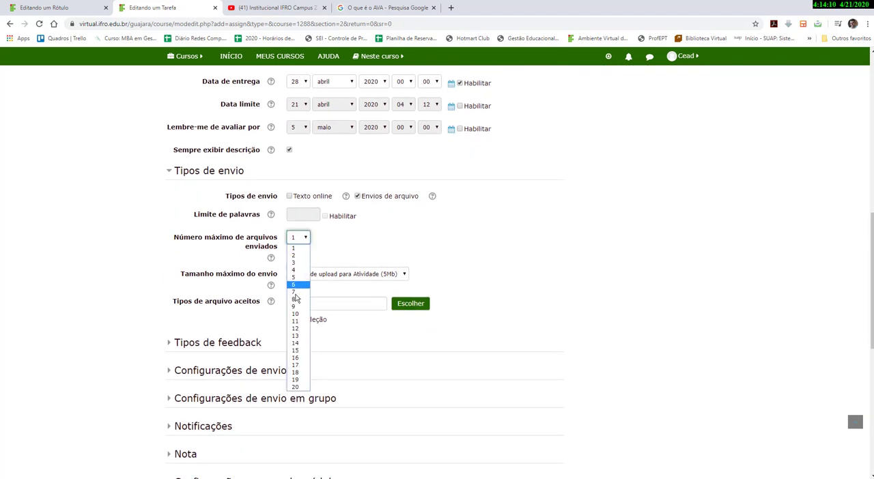
left_click(297, 250)
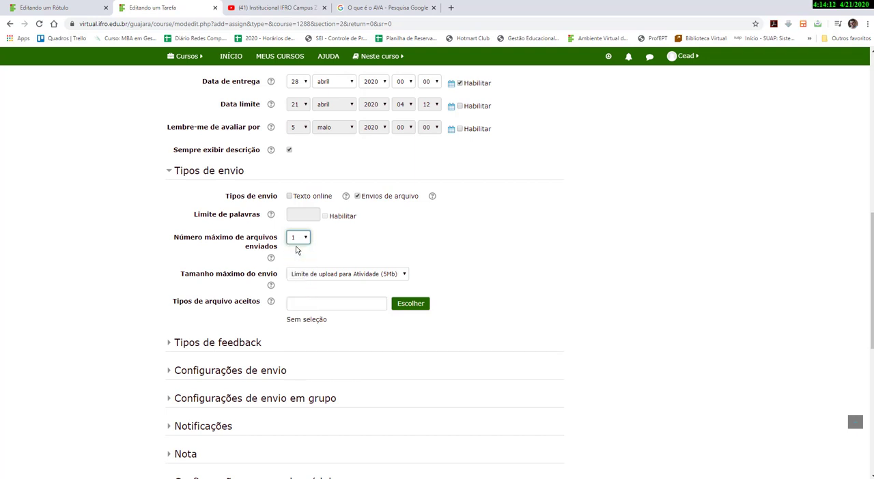
Review the maximum submission size options and the list of accepted file types for the assignment.
left_click(385, 276)
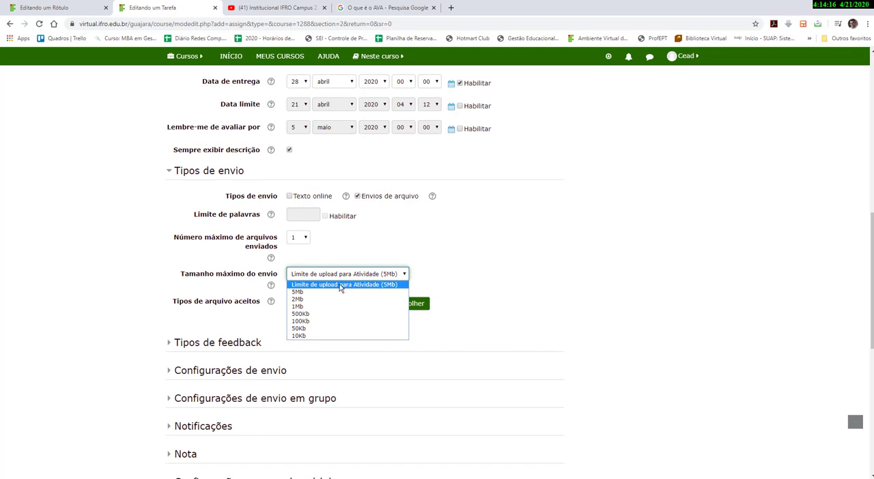
left_click(478, 247)
scroll(335, 273, "down", 2)
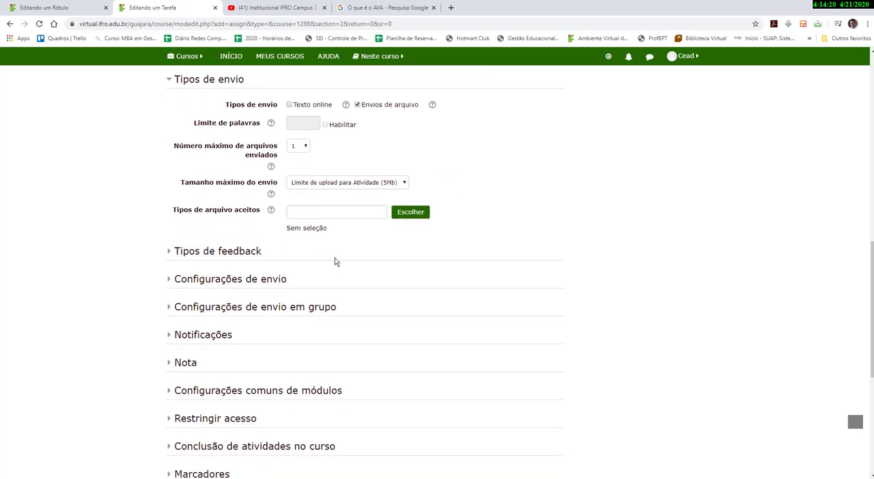
left_click(409, 218)
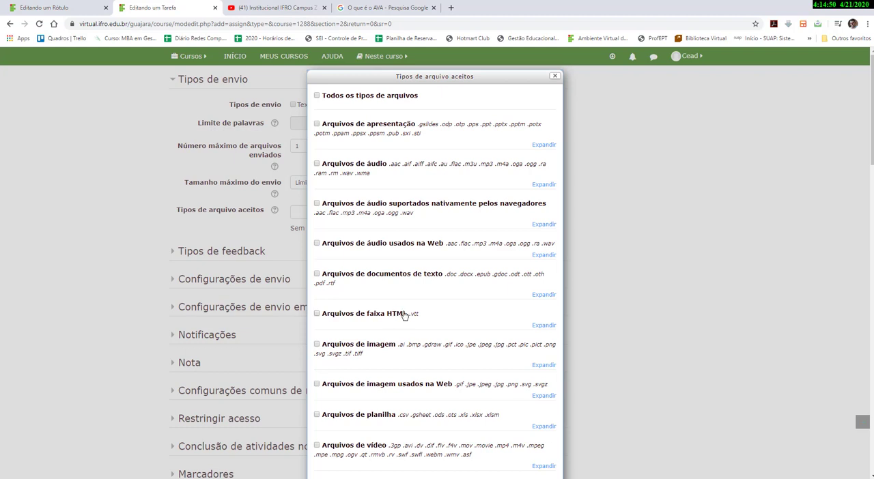
scroll(404, 314, "down", 1)
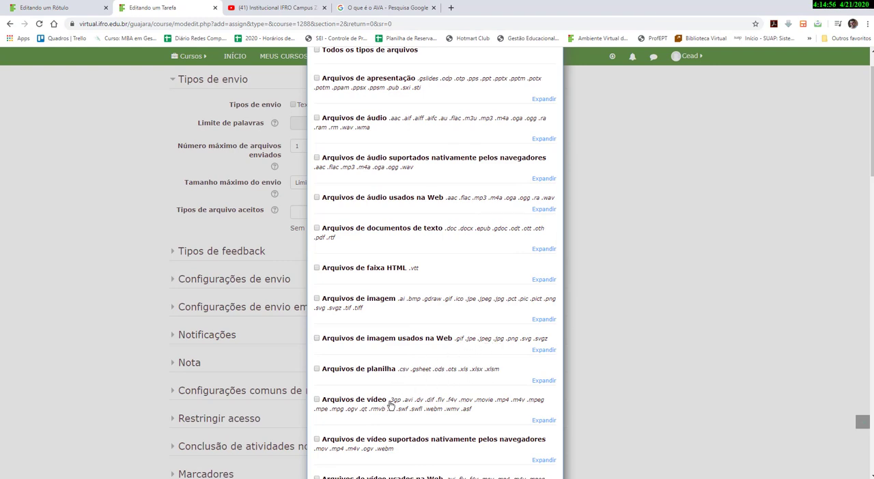
scroll(429, 403, "down", 5)
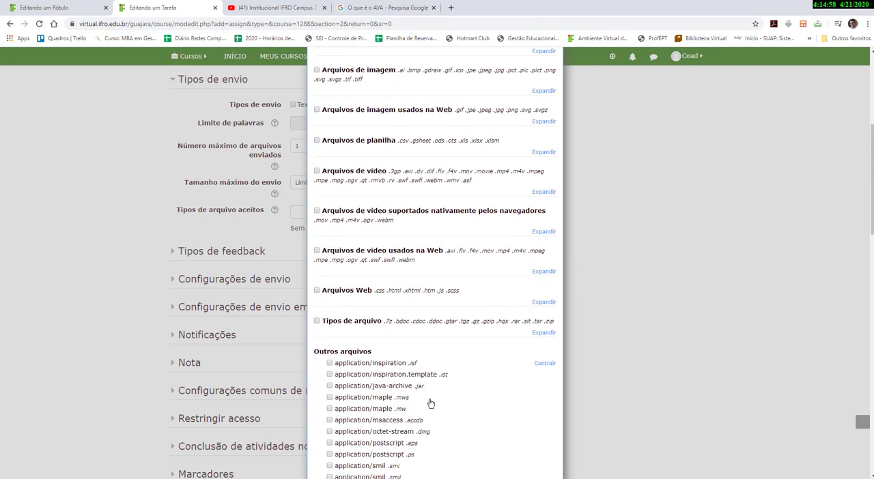
scroll(429, 403, "up", 4)
key("Escape")
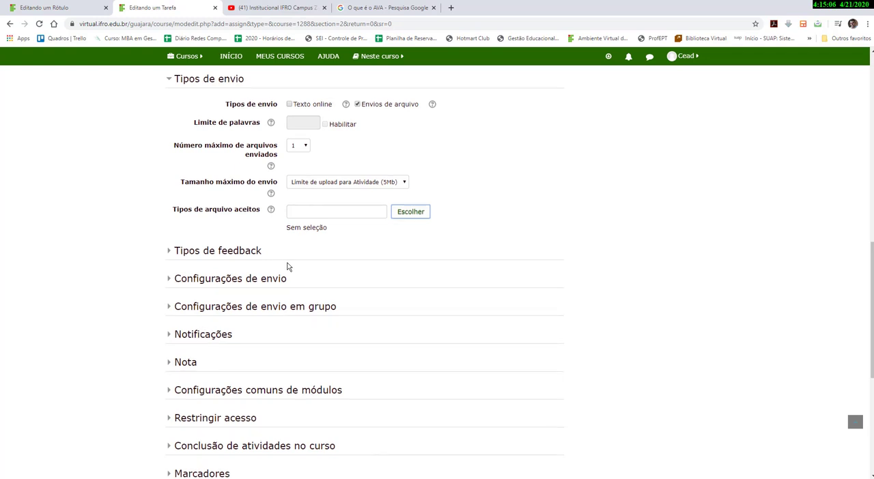
Set completion tracking to show the activity complete when conditions are met, and remove the viewing requirement.
scroll(286, 266, "down", 2)
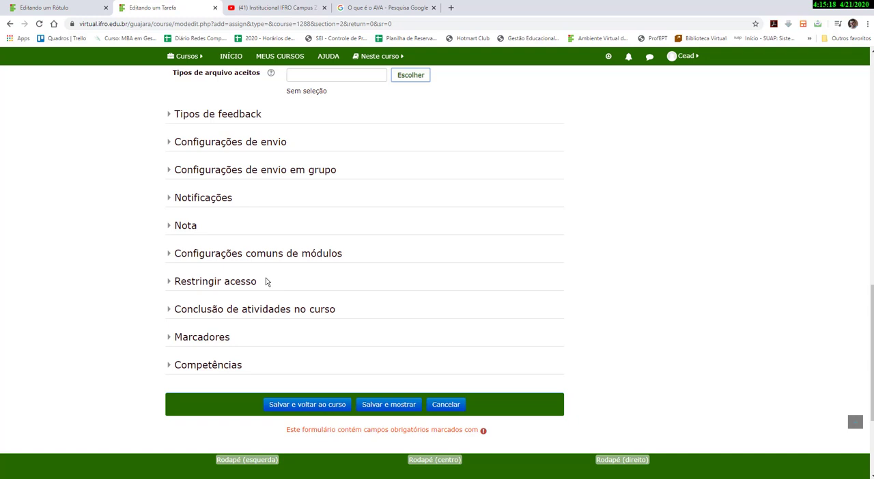
left_click(169, 312)
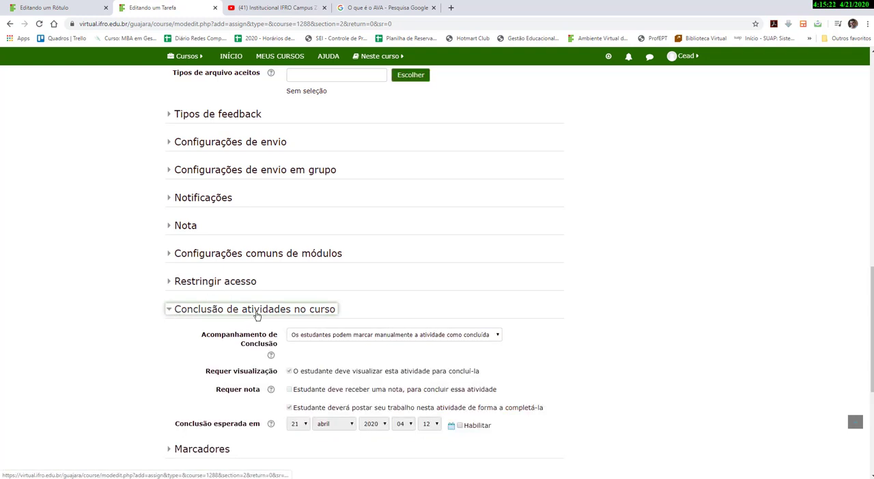
left_click(305, 335)
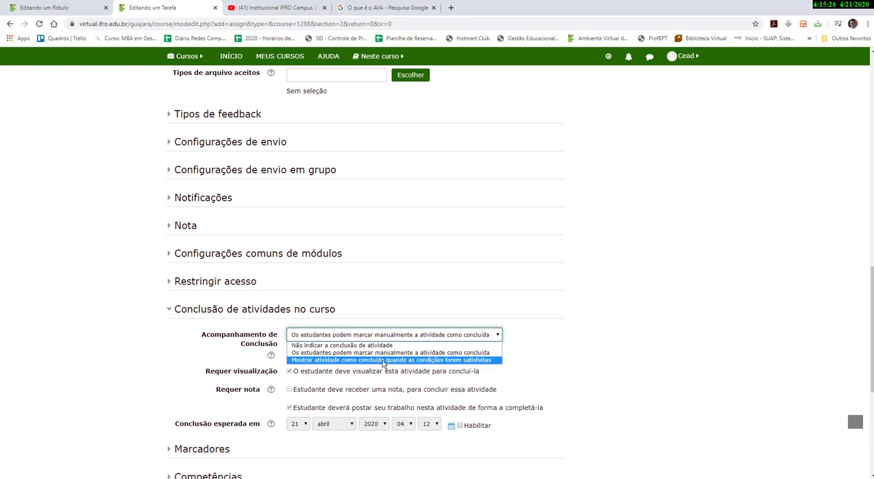
left_click(431, 360)
scroll(431, 367, "down", 1)
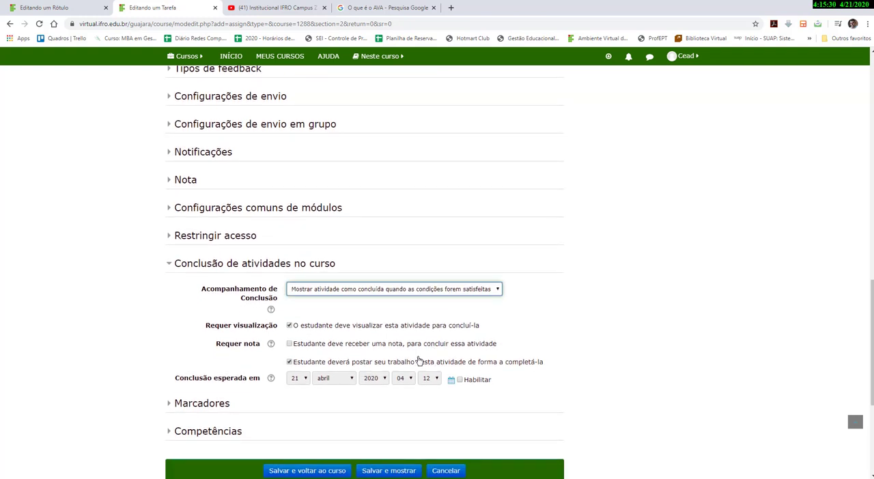
scroll(335, 339, "down", 1)
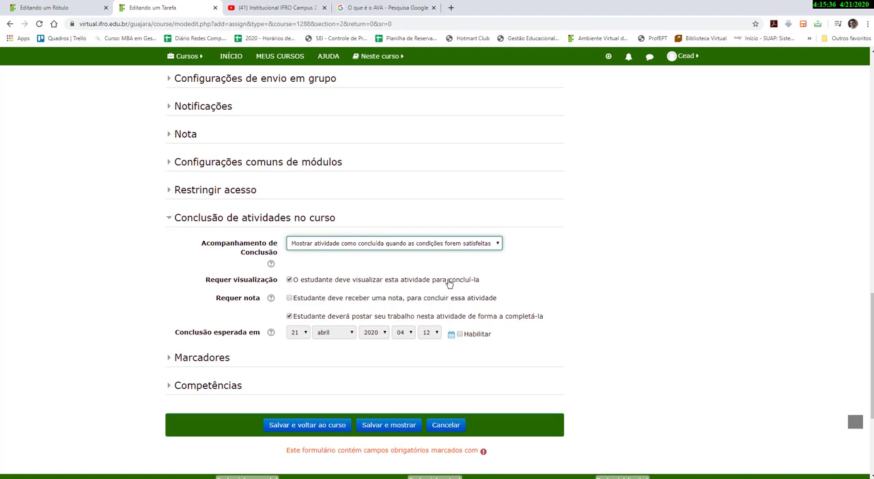
left_click(289, 280)
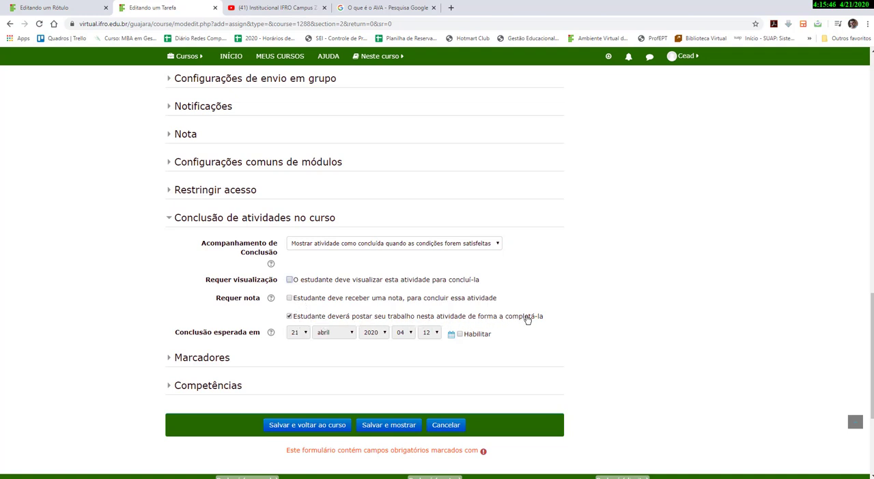
Enable the expected completion date and set it to 28 abril 2020.
left_click(460, 335)
left_click(297, 333)
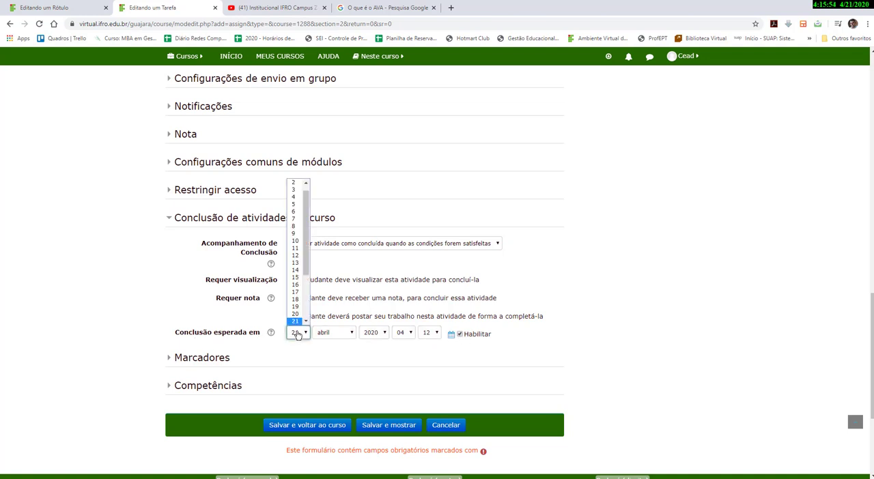
scroll(296, 314, "down", 2)
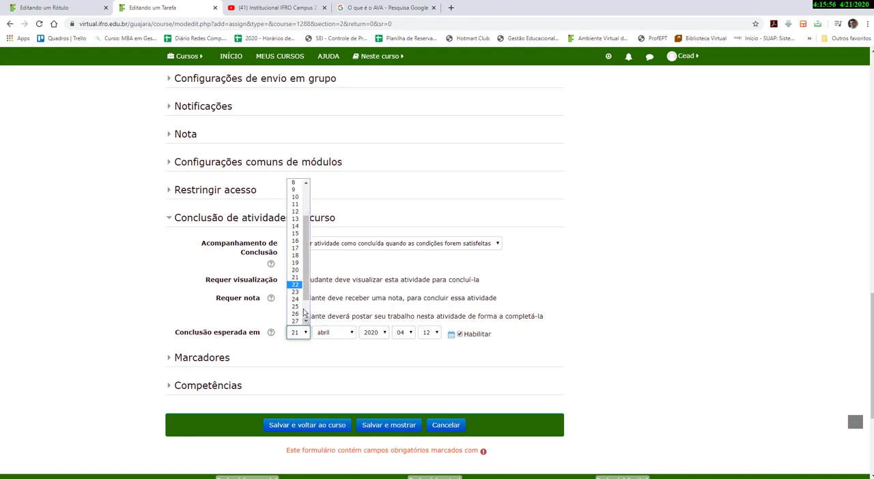
left_click(296, 292)
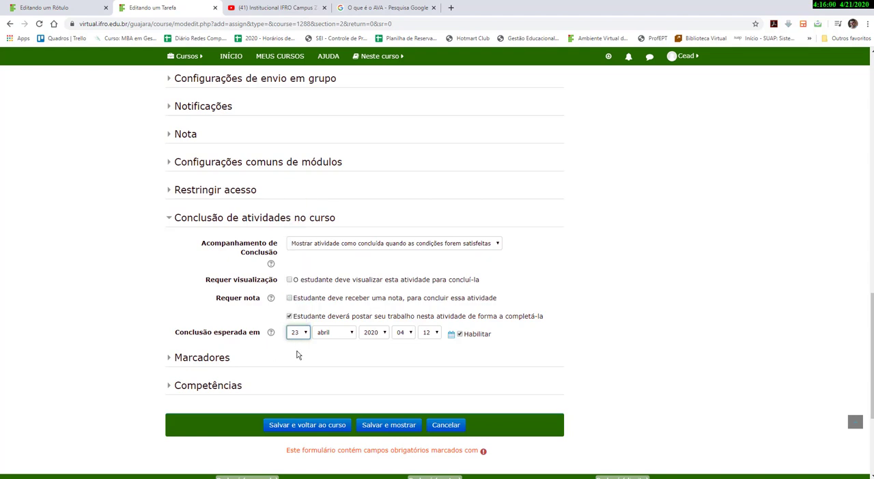
scroll(296, 355, "up", 10)
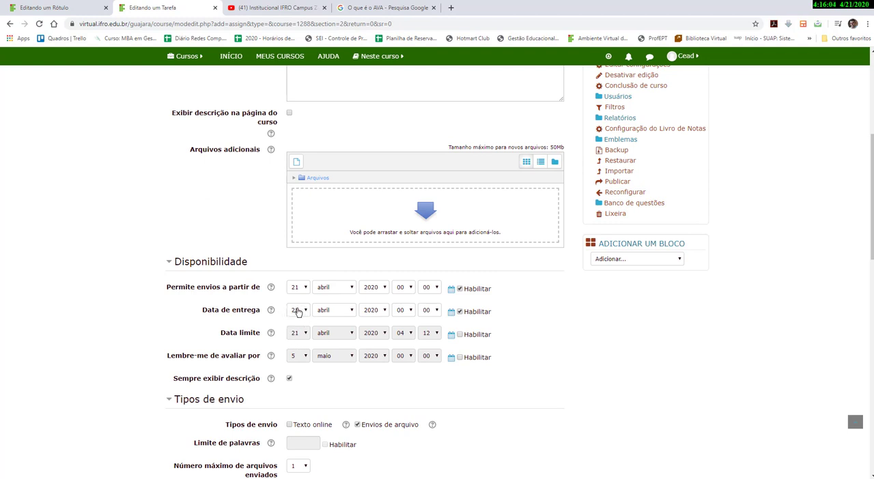
scroll(297, 312, "down", 8)
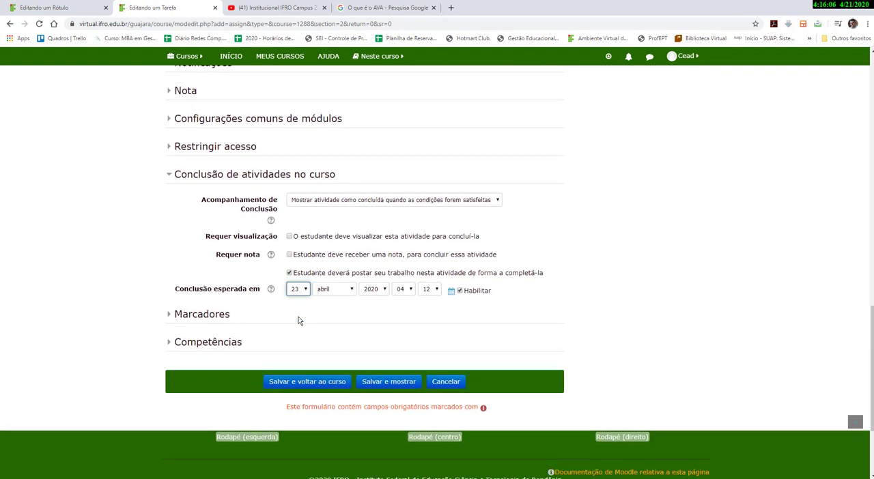
left_click(304, 290)
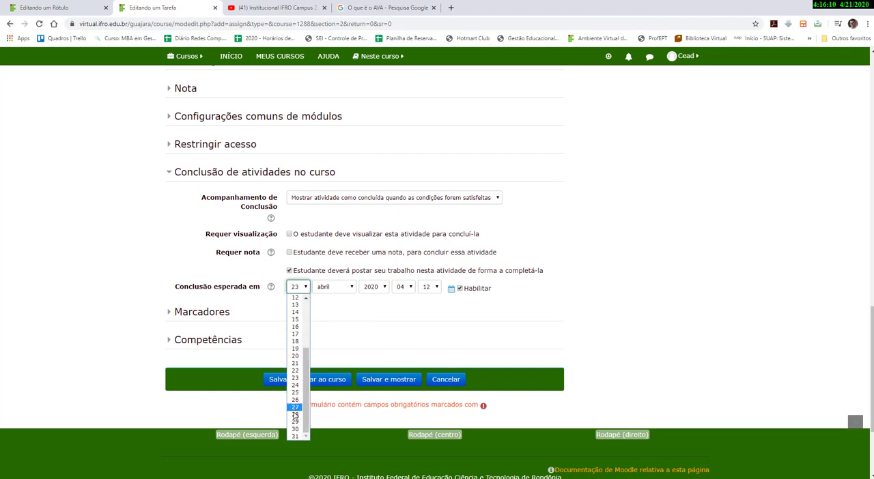
left_click(295, 414)
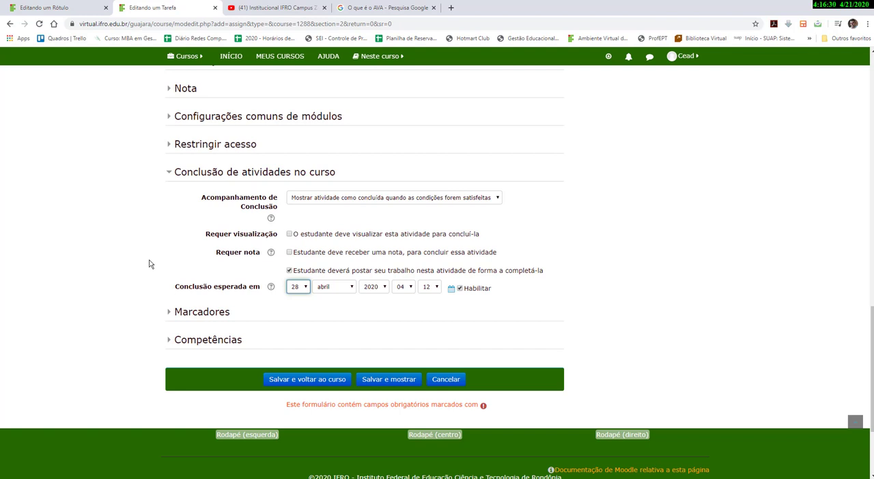
Set the action after activity completion to Concluir a competência and save the assignment, returning to the course.
left_click(168, 343)
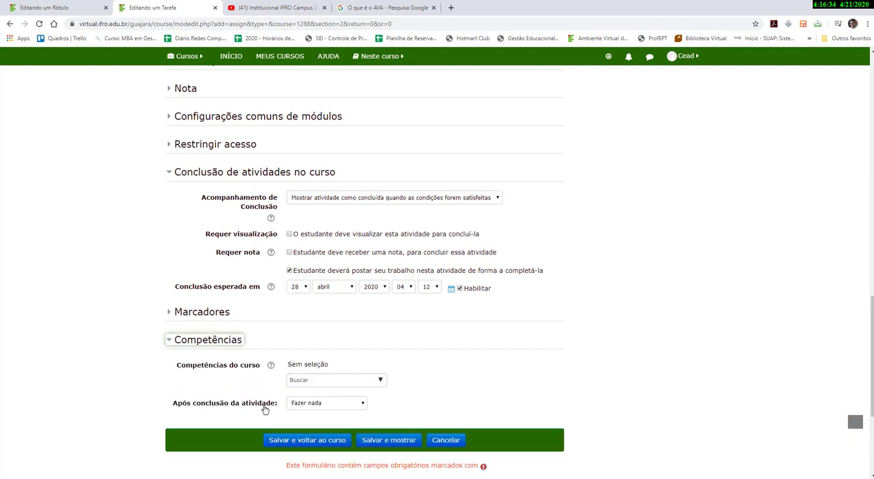
left_click(308, 404)
left_click(306, 437)
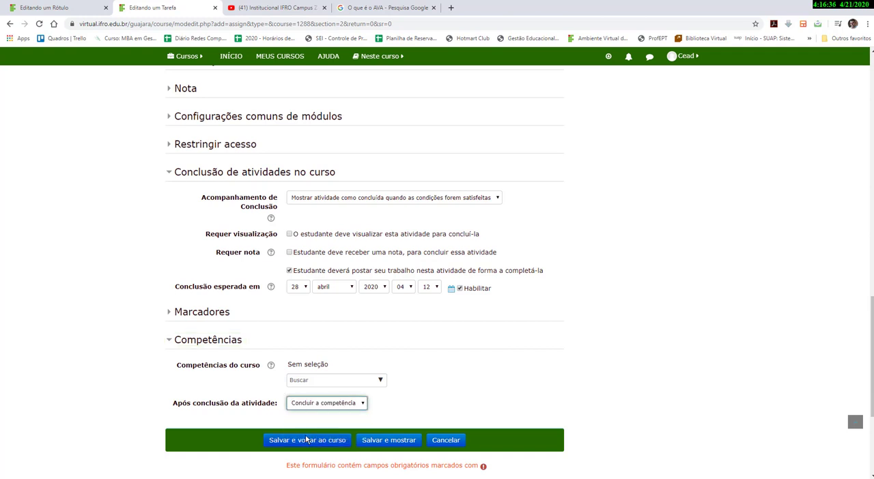
scroll(311, 455, "down", 1)
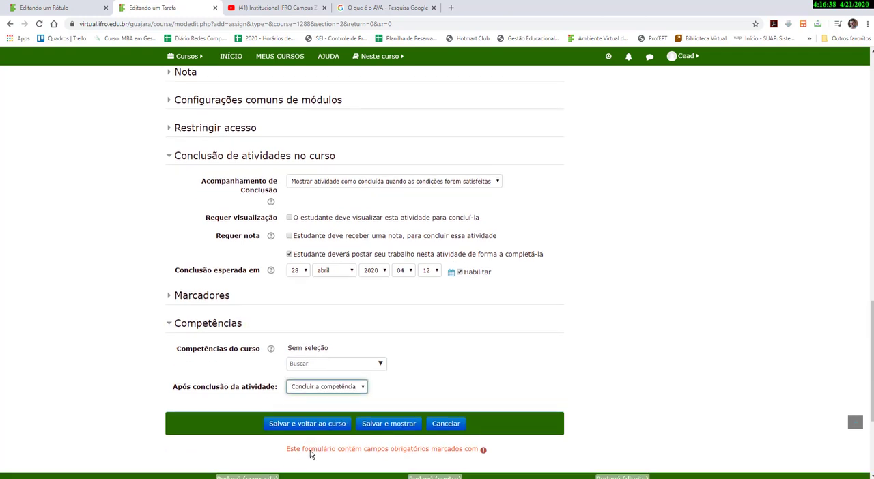
scroll(311, 455, "down", 3)
left_click(287, 350)
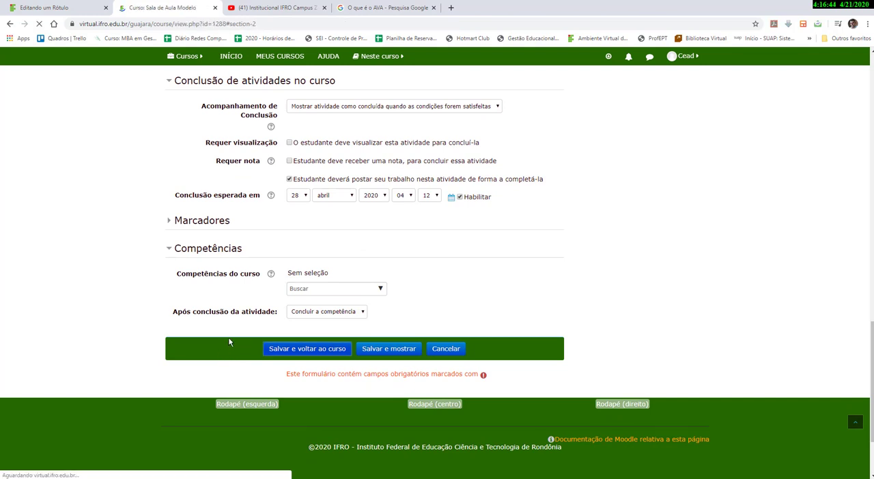
scroll(230, 334, "down", 3)
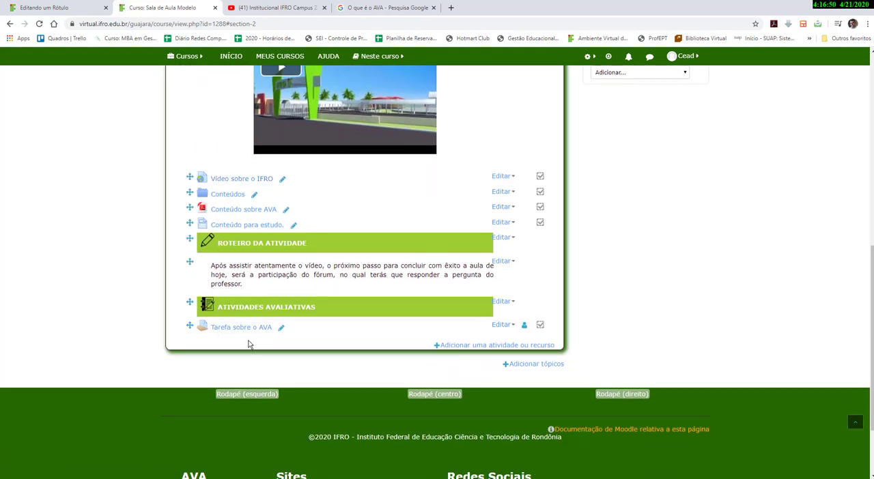
left_click(458, 346)
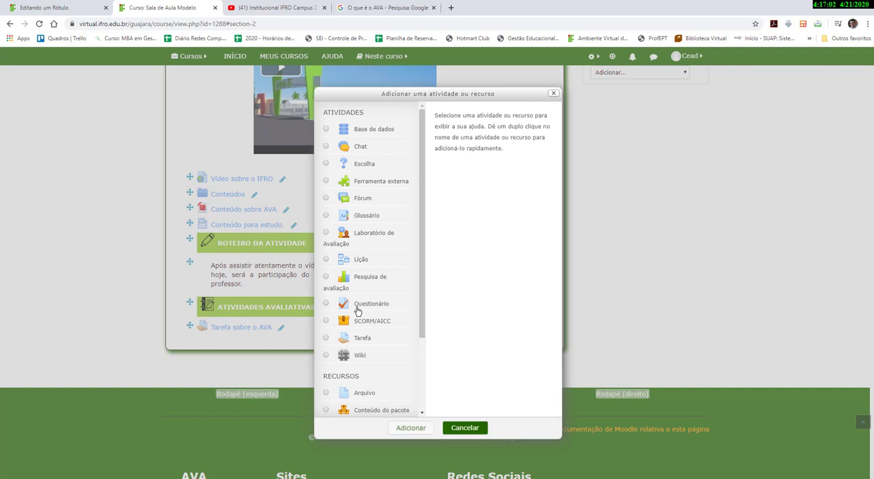
key("Escape")
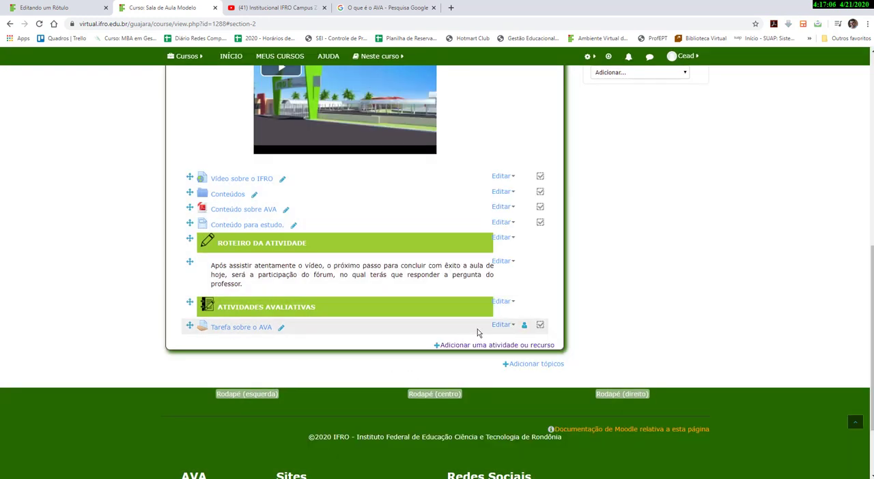
Reopen the Tarefa sobre o AVA settings to check its completion and competency sections, then save back to the course.
left_click(502, 328)
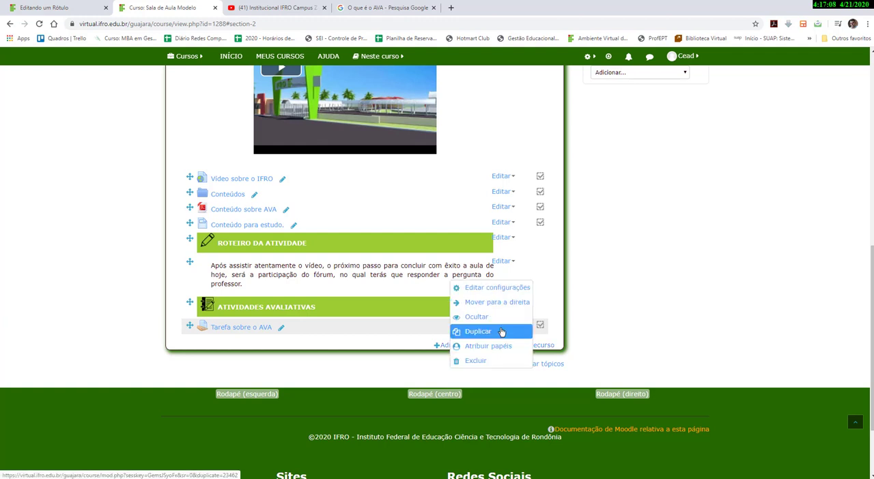
left_click(496, 288)
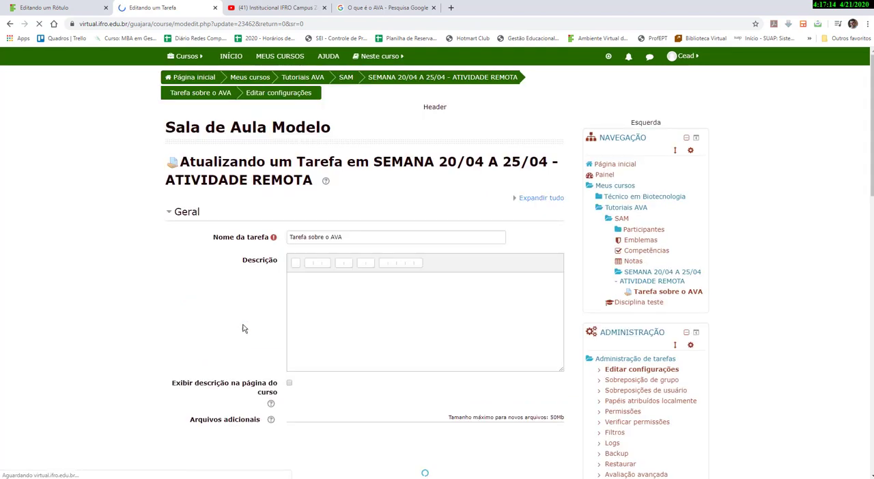
scroll(276, 310, "down", 5)
scroll(276, 311, "down", 6)
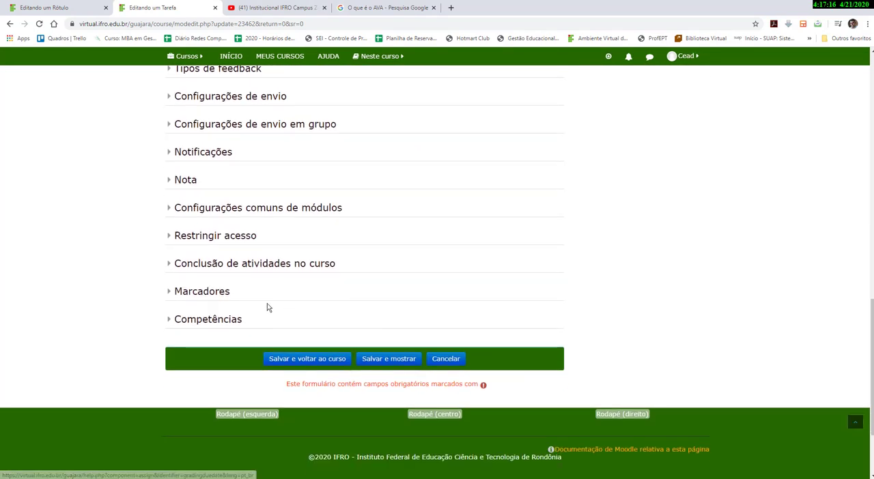
left_click(170, 266)
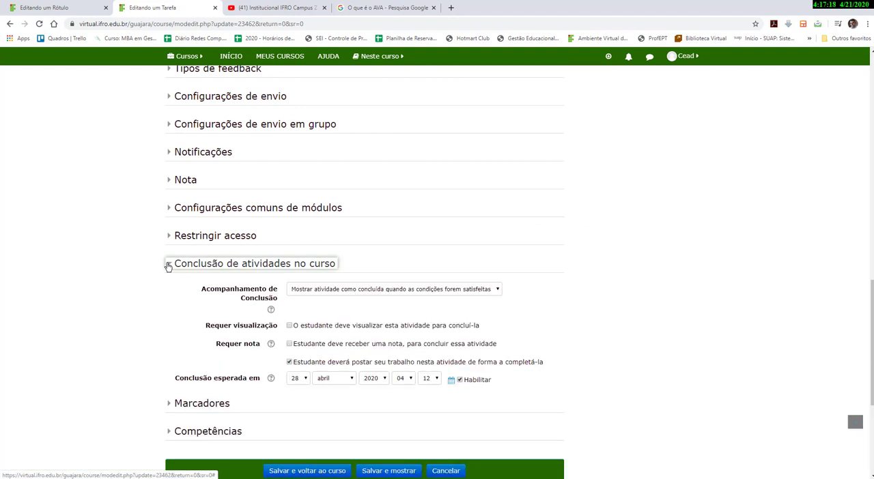
scroll(168, 287, "down", 2)
left_click(167, 296)
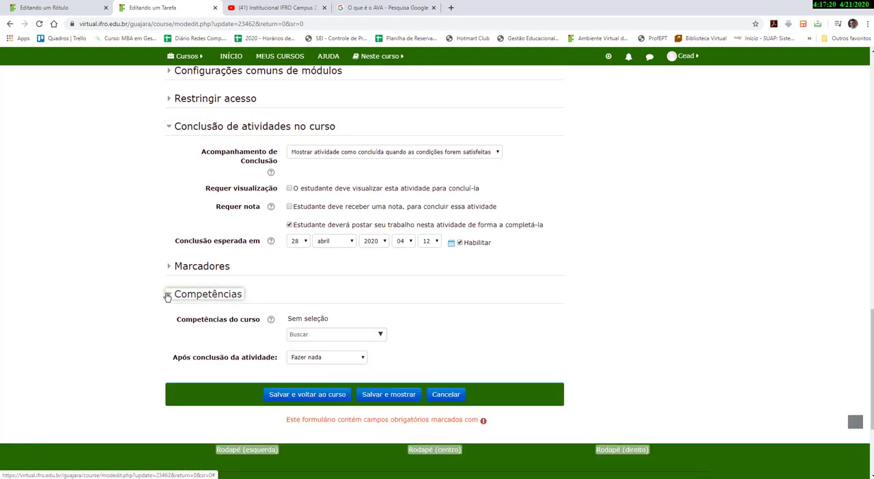
left_click(167, 295)
scroll(167, 297, "up", 1)
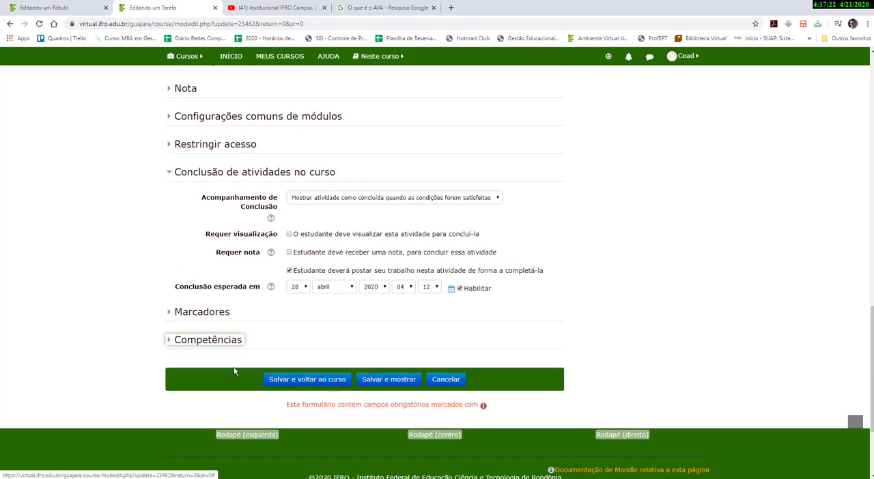
left_click(275, 380)
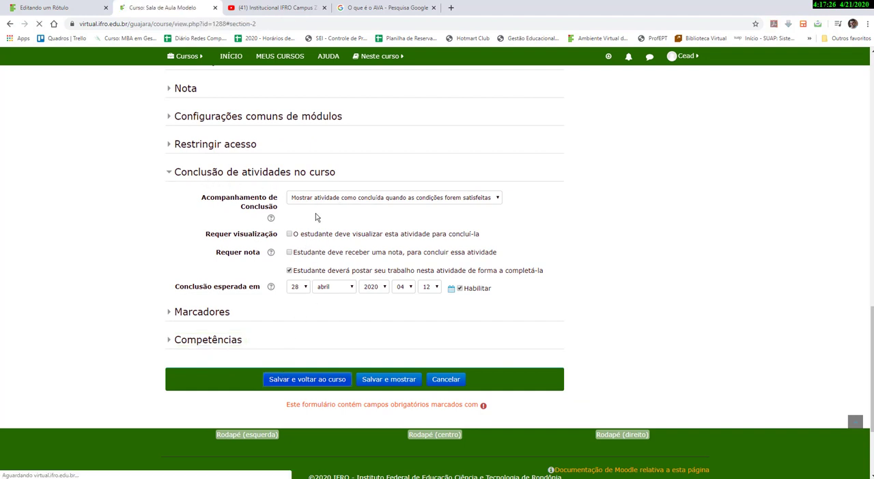
scroll(387, 359, "down", 5)
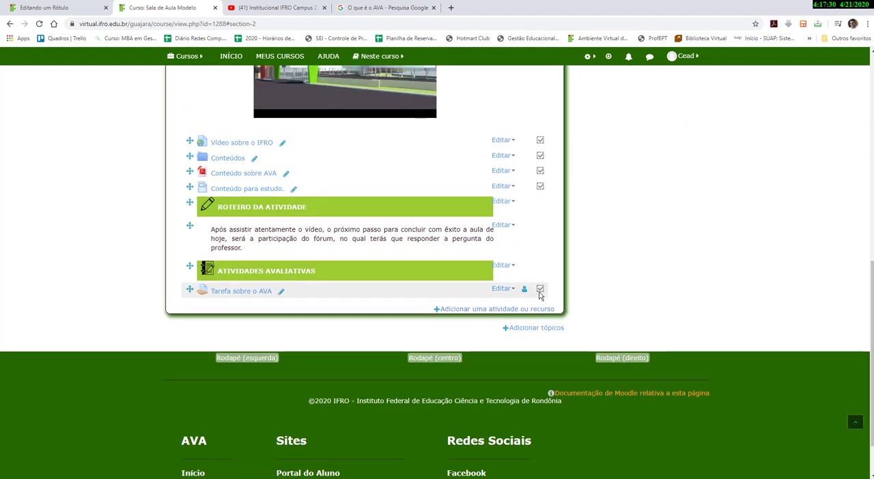
mouse_move(539, 292)
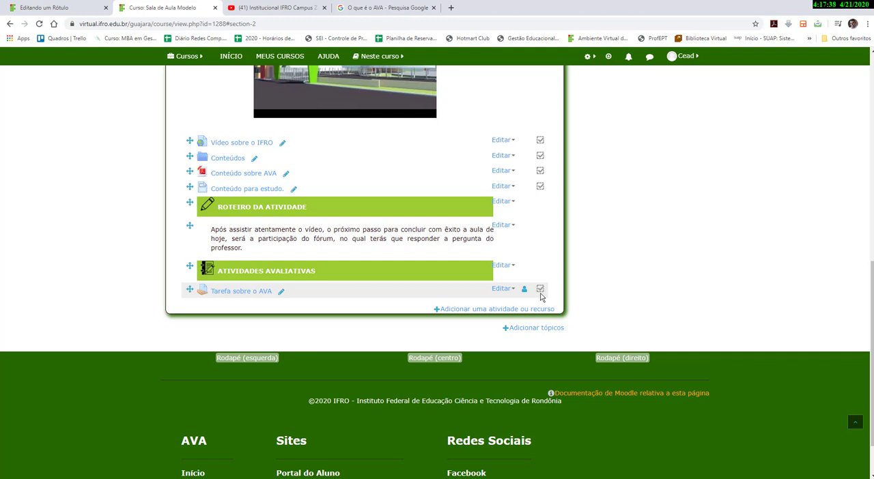
Scroll through the week section to review its labels, video and activities.
scroll(540, 297, "up", 5)
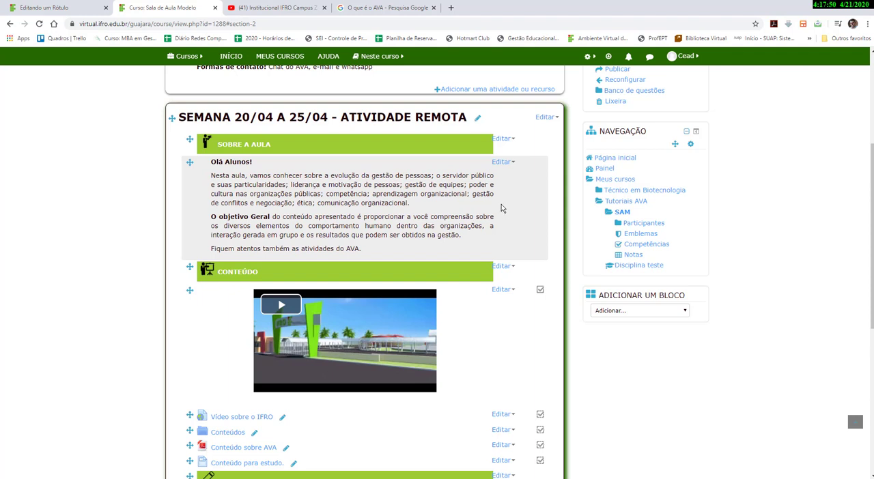
scroll(507, 225, "down", 1)
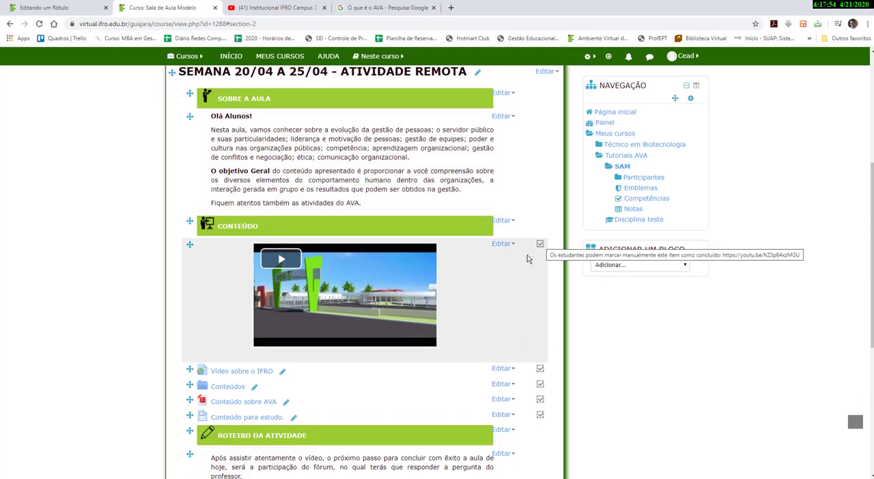
scroll(532, 245, "down", 3)
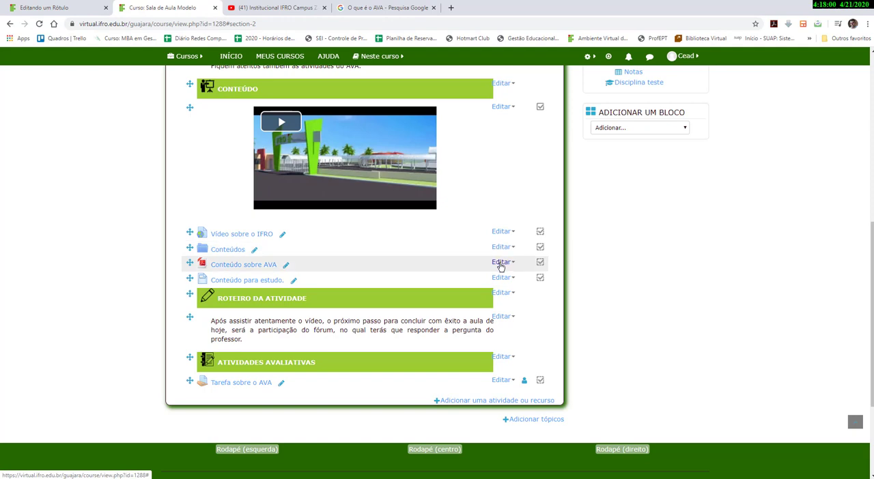
scroll(501, 279, "down", 1)
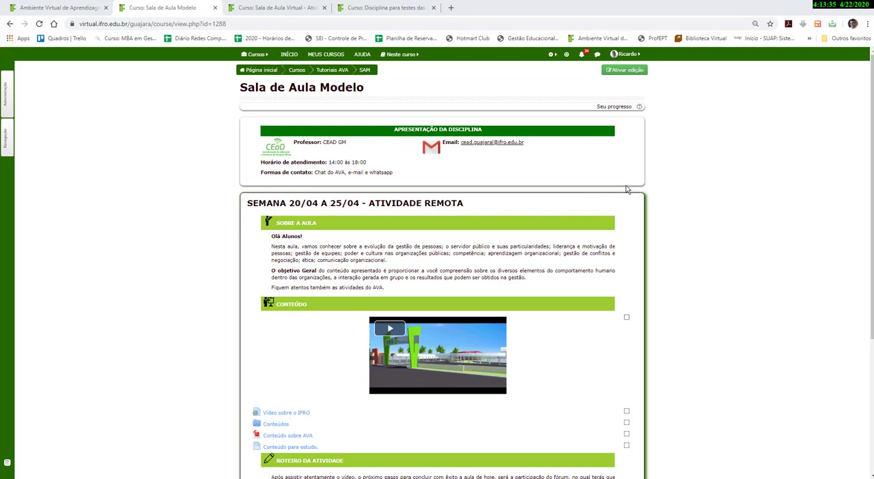
scroll(626, 189, "down", 1)
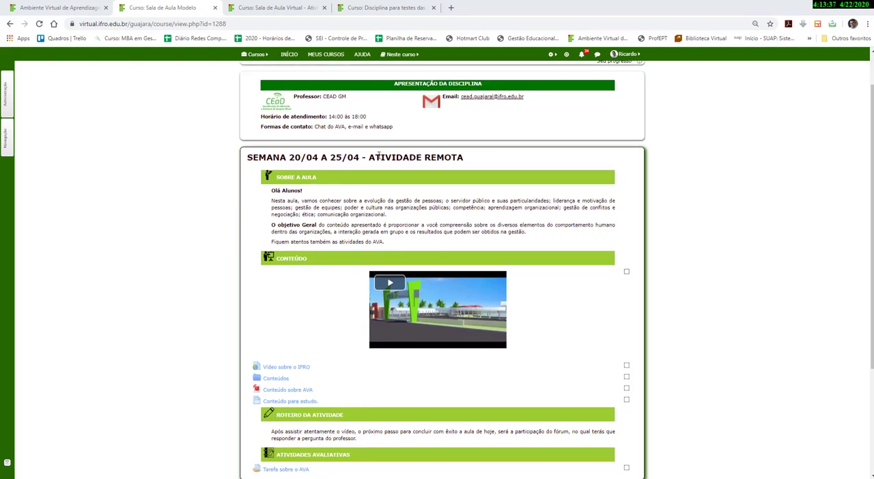
scroll(456, 192, "up", 1)
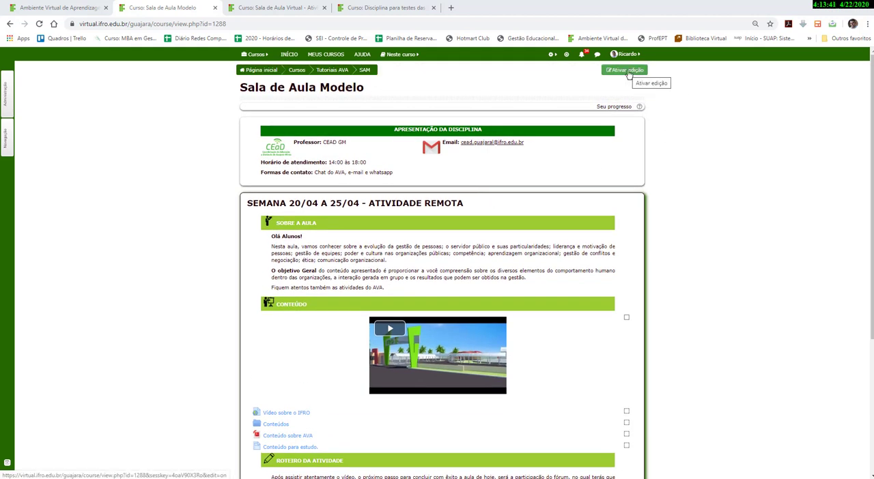
Turn on editing mode for the Sala de Aula Modelo course.
left_click(627, 70)
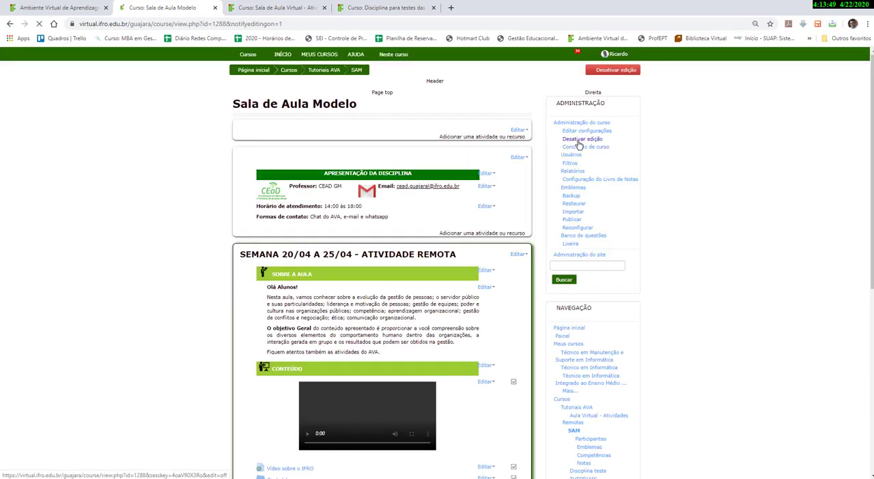
scroll(579, 178, "down", 2)
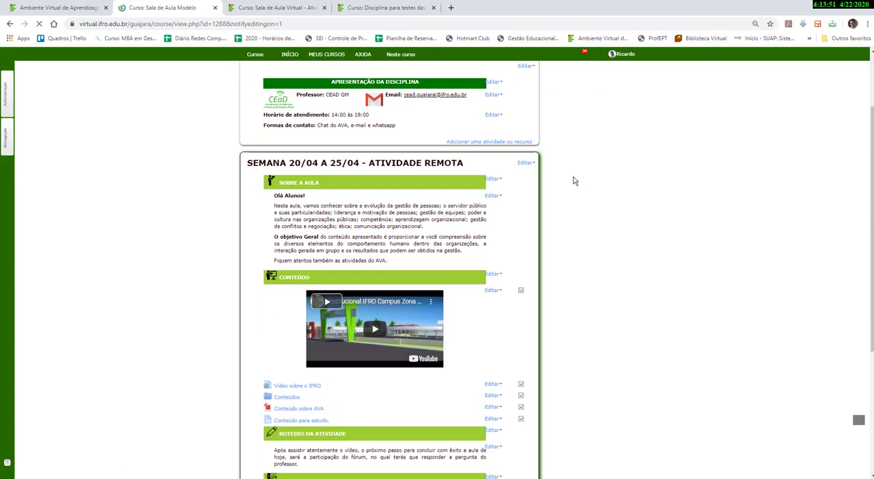
left_click(525, 164)
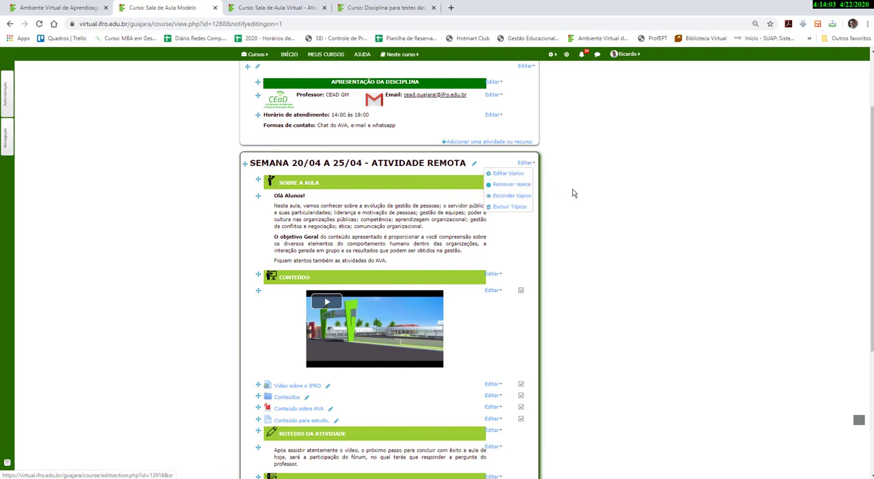
left_click(595, 191)
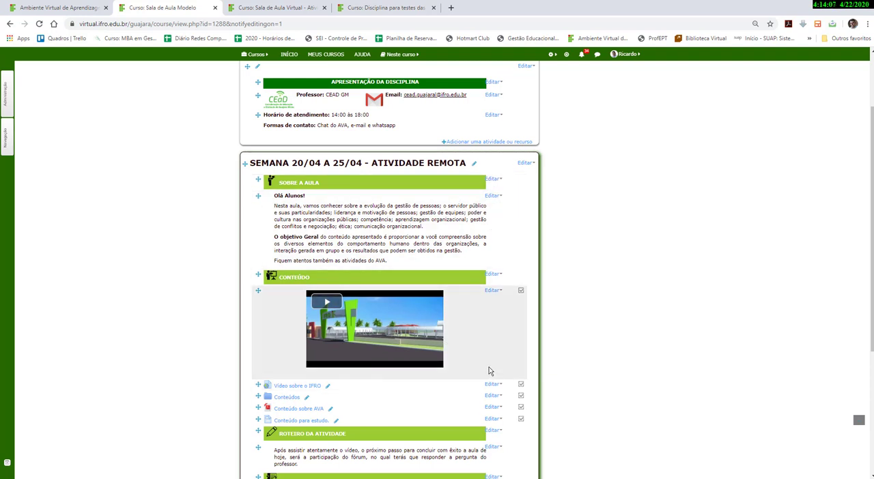
scroll(489, 369, "down", 2)
scroll(489, 370, "up", 2)
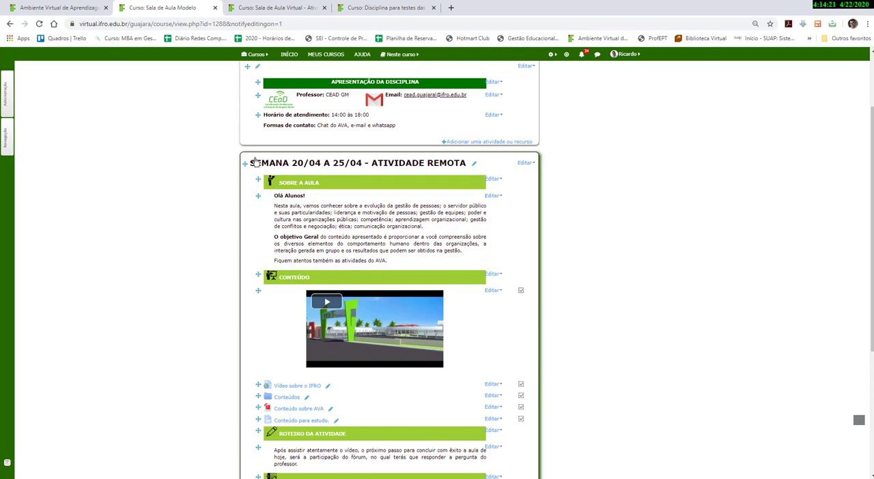
scroll(509, 300, "down", 3)
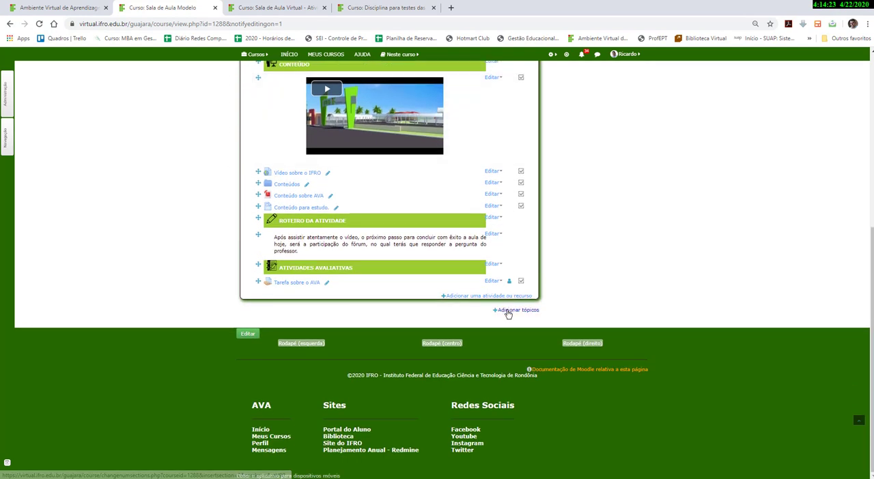
Add one new topic section at the end of the course.
left_click(552, 54)
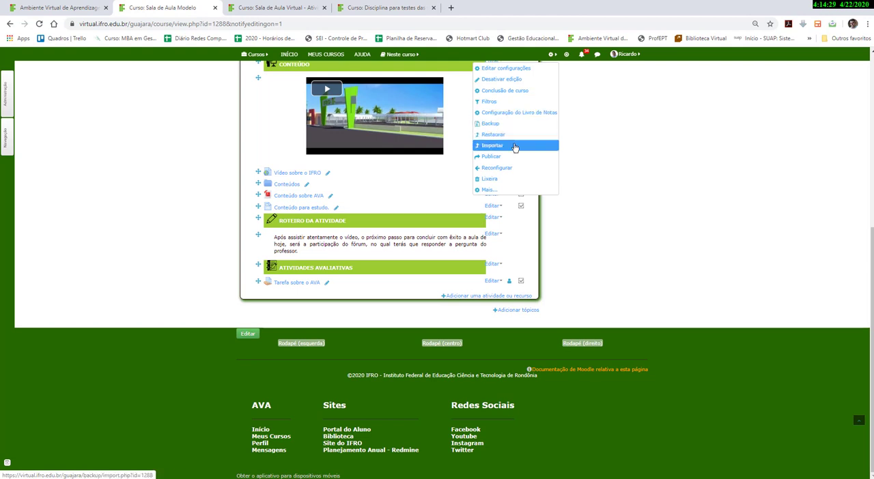
left_click(611, 182)
scroll(612, 181, "up", 3)
scroll(612, 182, "down", 1)
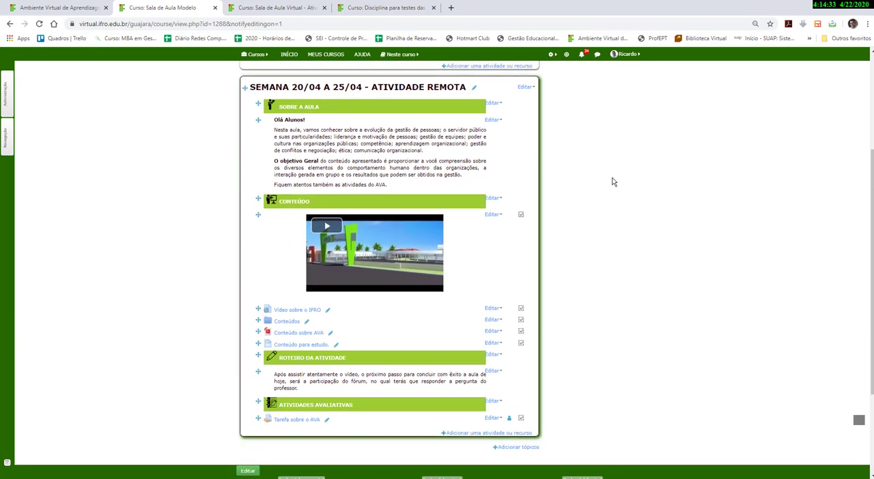
scroll(611, 181, "down", 1)
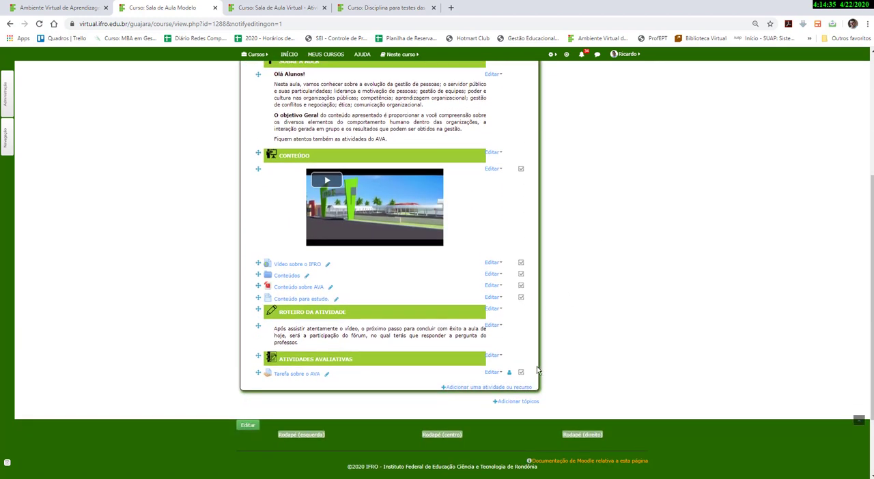
left_click(523, 403)
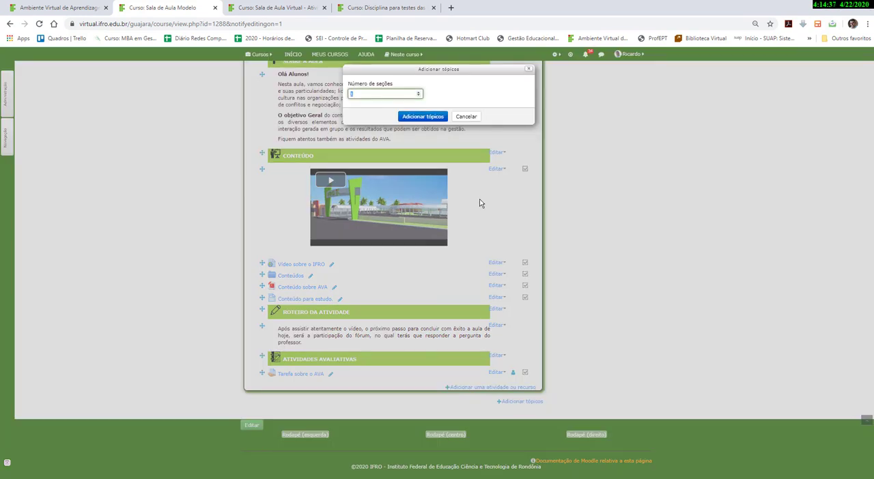
left_click(429, 116)
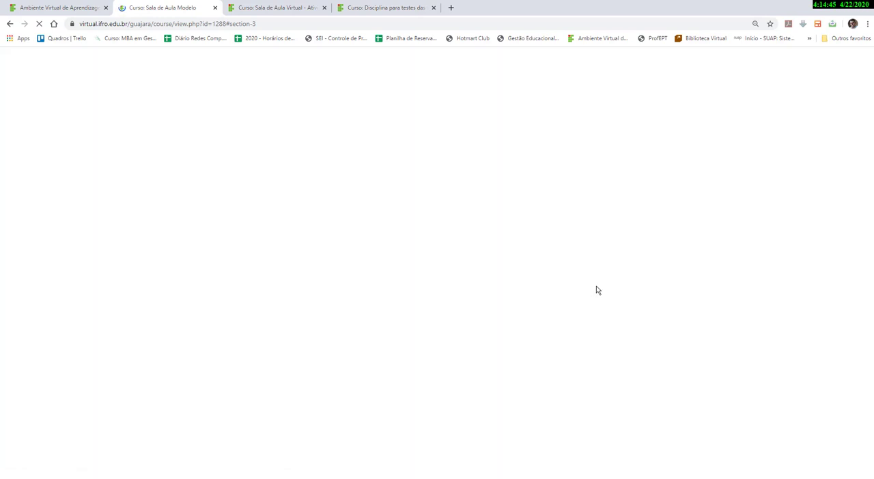
Duplicate the SOBRE A AULA and CONTEÚDO header labels in the week section.
scroll(595, 298, "up", 4)
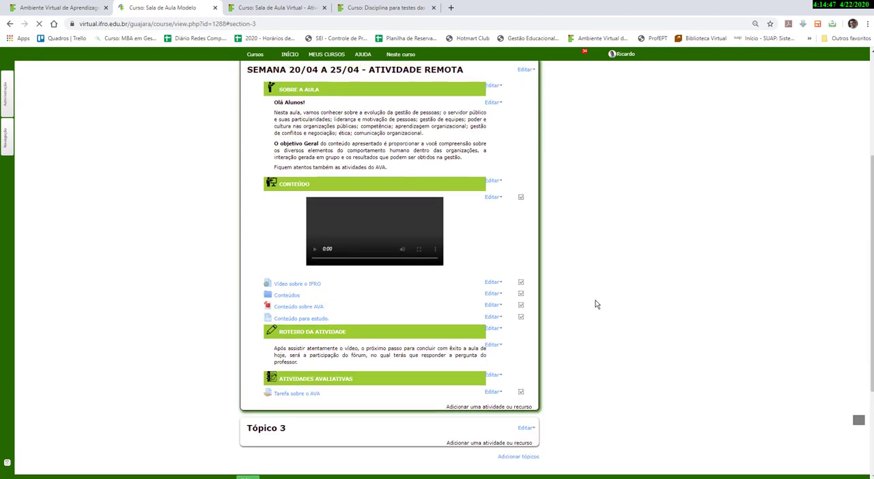
scroll(595, 301, "up", 2)
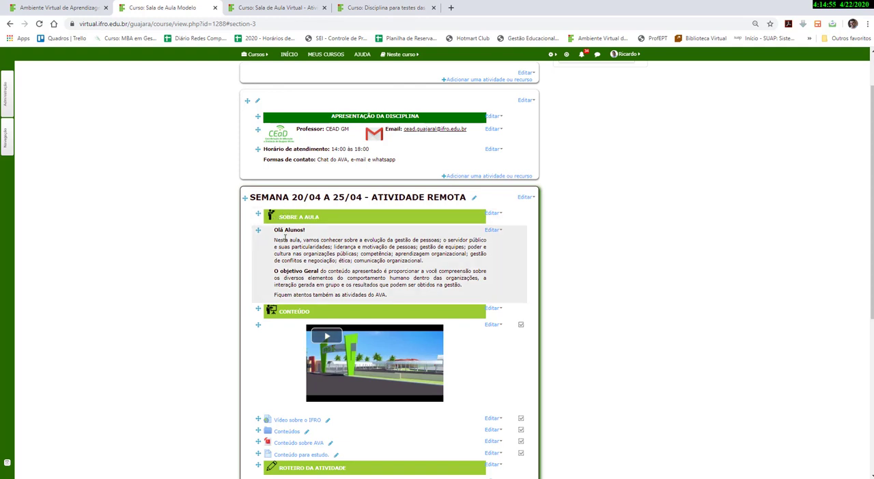
scroll(290, 228, "down", 2)
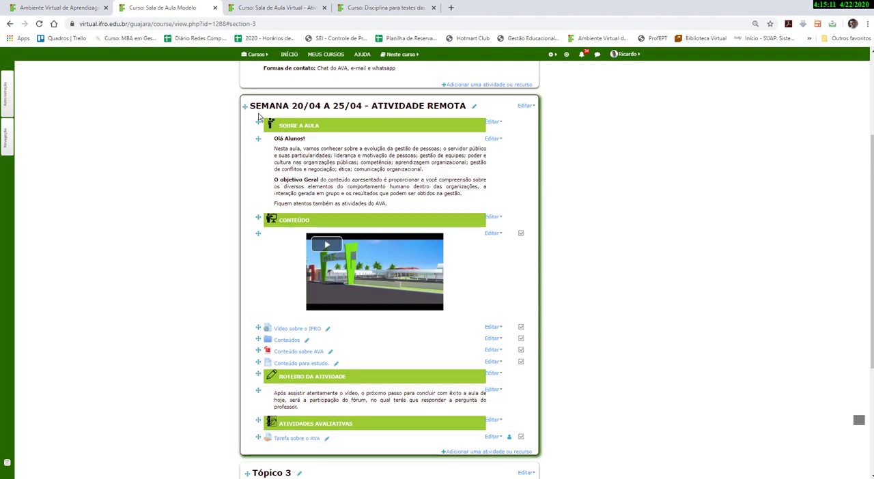
left_click(493, 121)
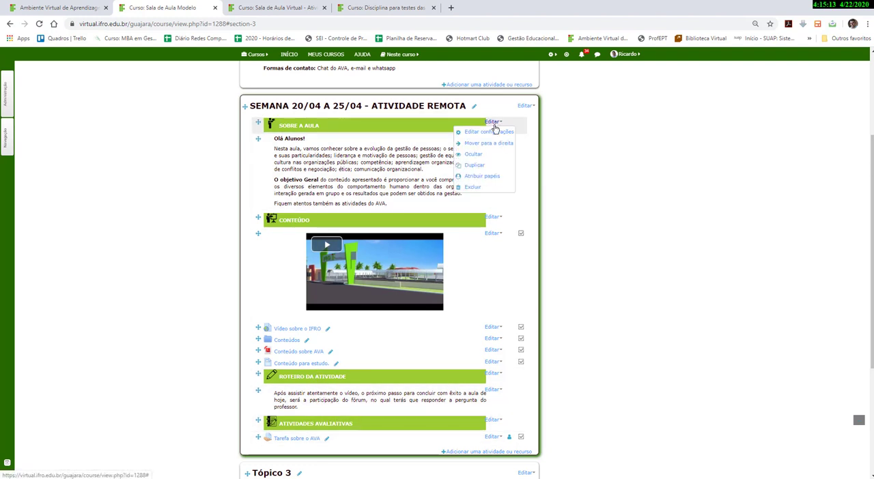
left_click(480, 166)
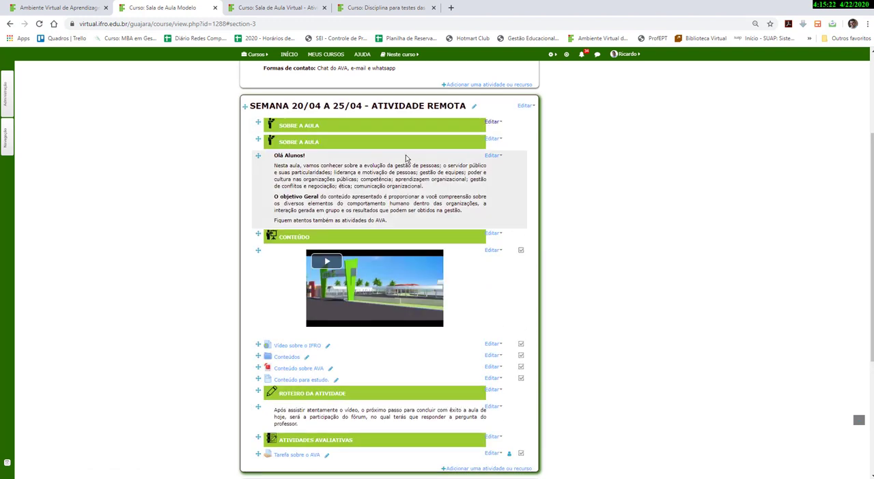
left_click(493, 234)
left_click(479, 277)
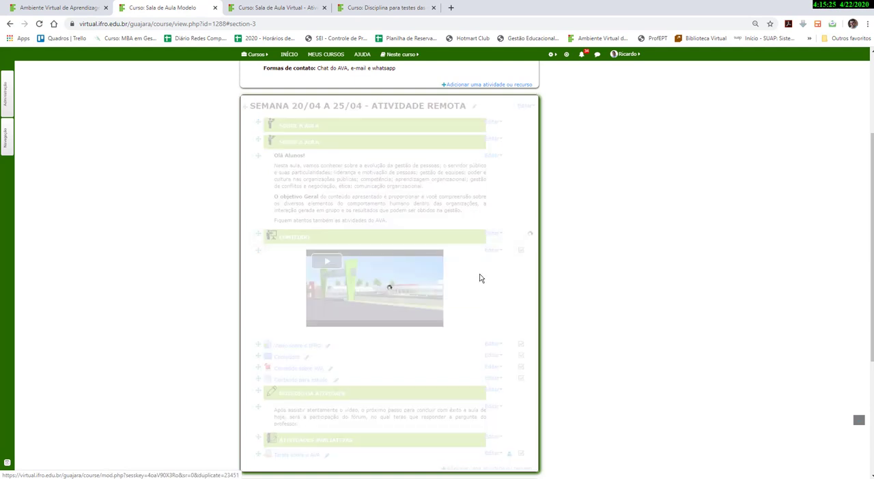
Duplicate the ROTEIRO DA ATIVIDADE and ATIVIDADES AVALIATIVAS header labels in the week section.
scroll(480, 278, "down", 3)
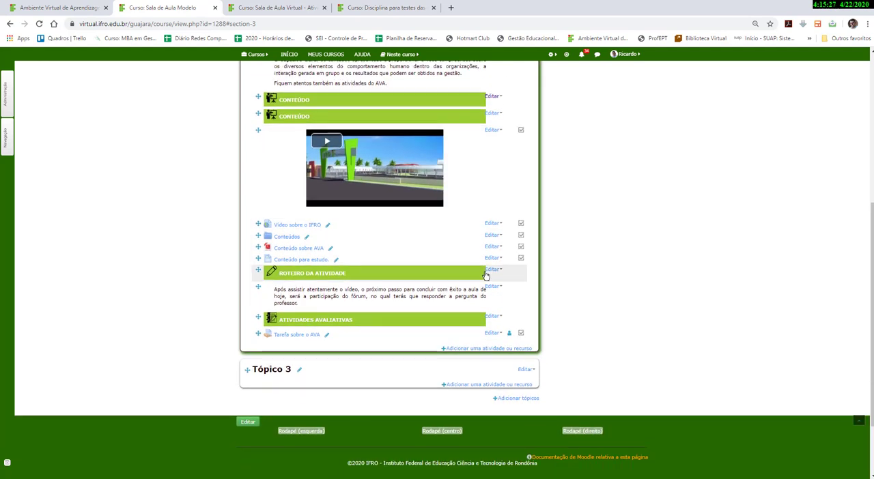
left_click(492, 270)
left_click(482, 312)
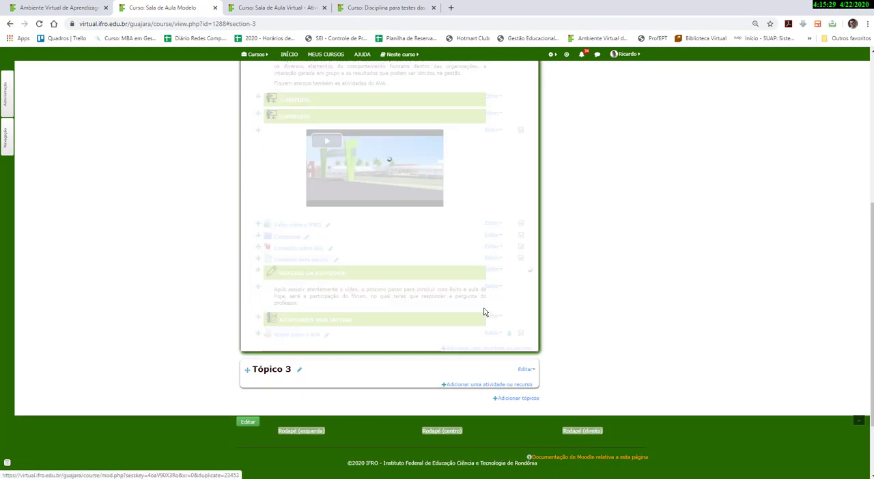
scroll(484, 314, "down", 2)
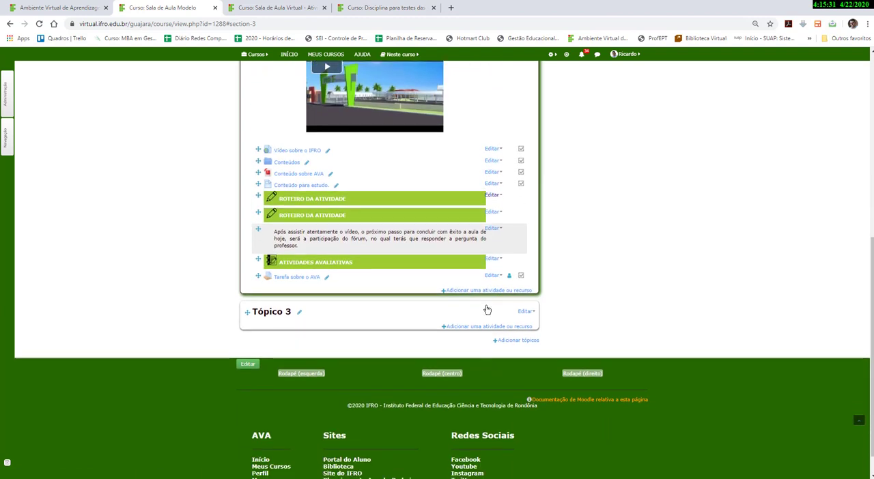
left_click(493, 229)
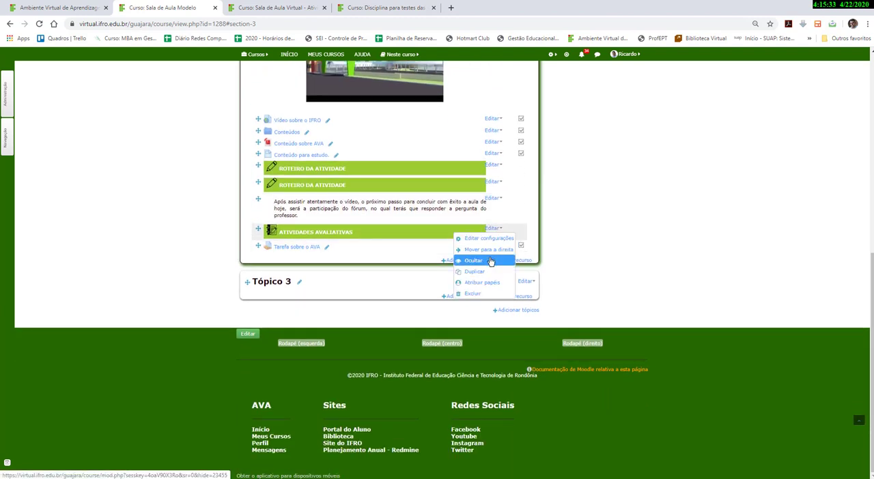
left_click(488, 272)
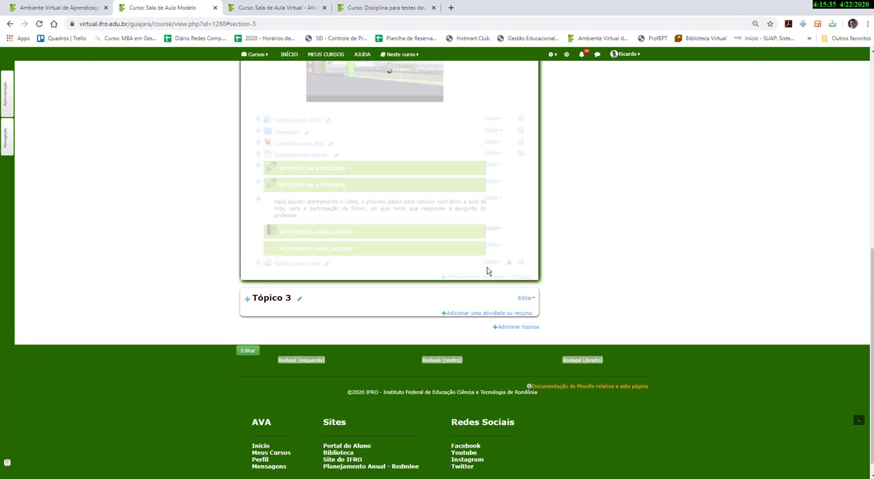
Move the duplicated SOBRE A AULA and CONTEÚDO labels into the new Tópico 3 section.
scroll(486, 267, "up", 5)
scroll(487, 267, "up", 1)
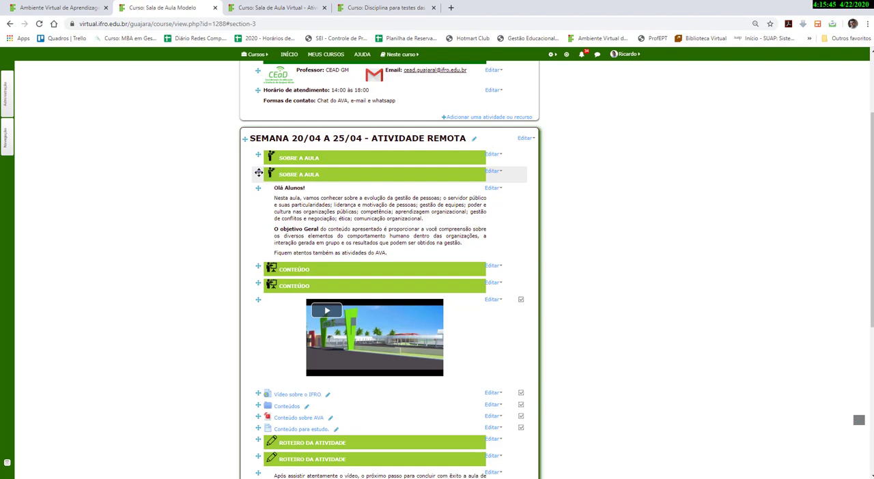
left_click_drag(259, 173, 253, 350)
scroll(254, 251, "down", 5)
scroll(255, 352, "up", 4)
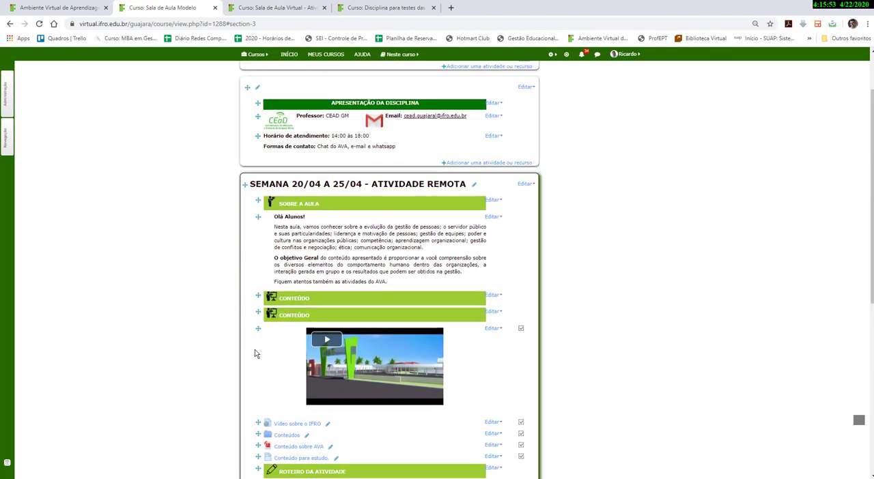
left_click_drag(259, 313, 262, 410)
Move the duplicated ROTEIRO DA ATIVIDADE and ATIVIDADES AVALIATIVAS labels into Tópico 3, placing them after CONTEÚDO in order.
scroll(255, 337, "down", 4)
scroll(273, 383, "up", 3)
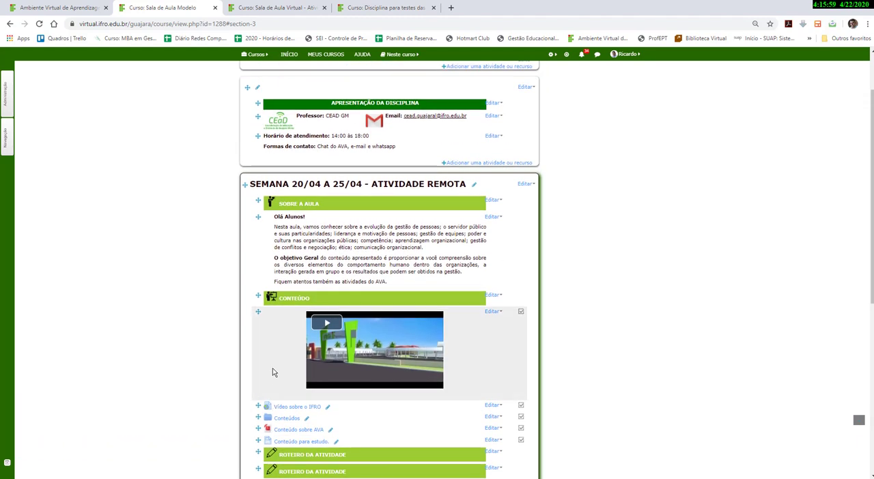
scroll(271, 335, "down", 3)
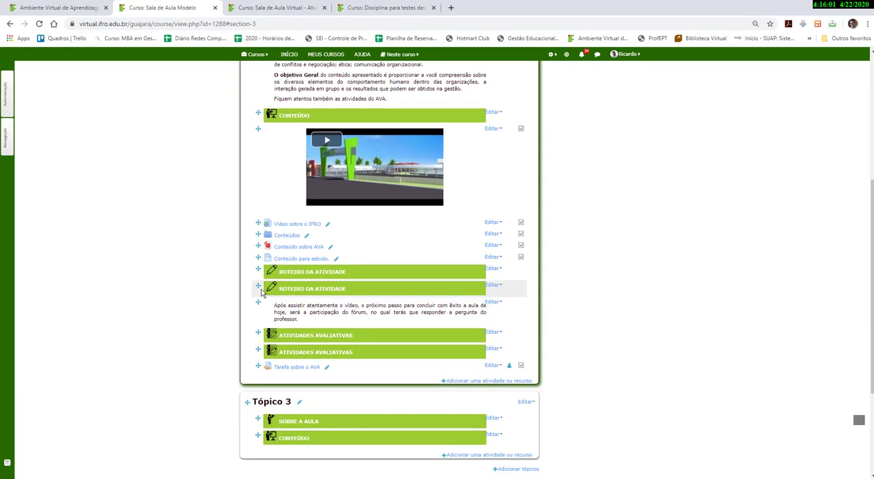
left_click_drag(259, 286, 258, 449)
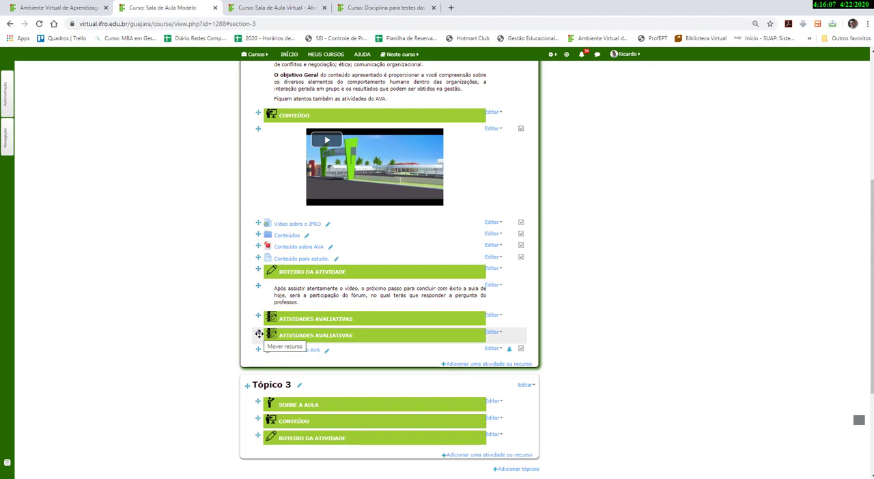
left_click_drag(258, 333, 260, 386)
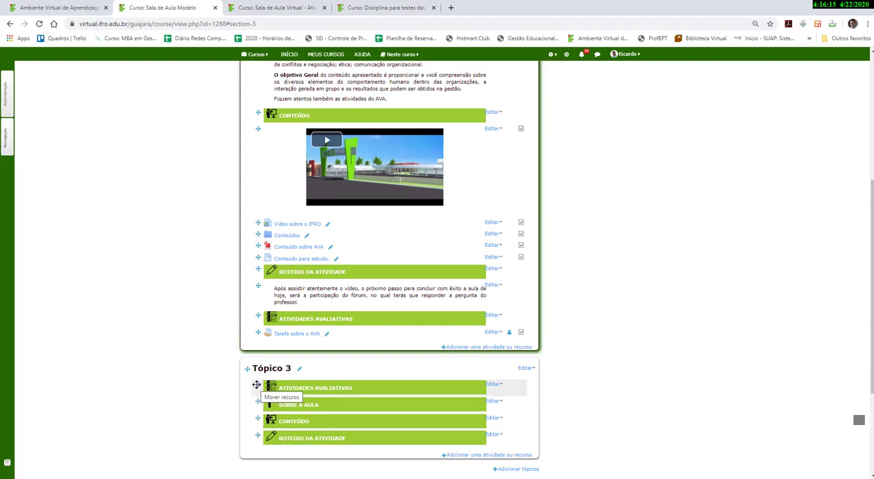
left_click_drag(256, 386, 254, 456)
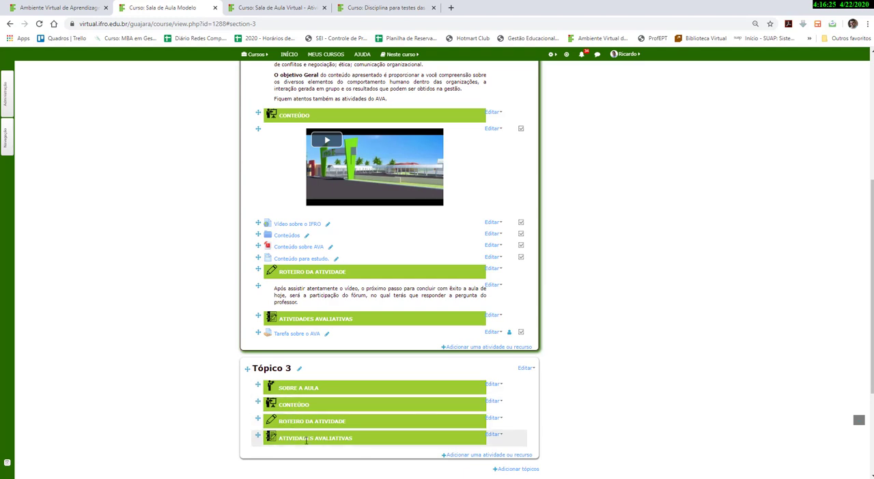
Try to duplicate the Olá Alunos! introduction label in the week section.
scroll(327, 416, "down", 2)
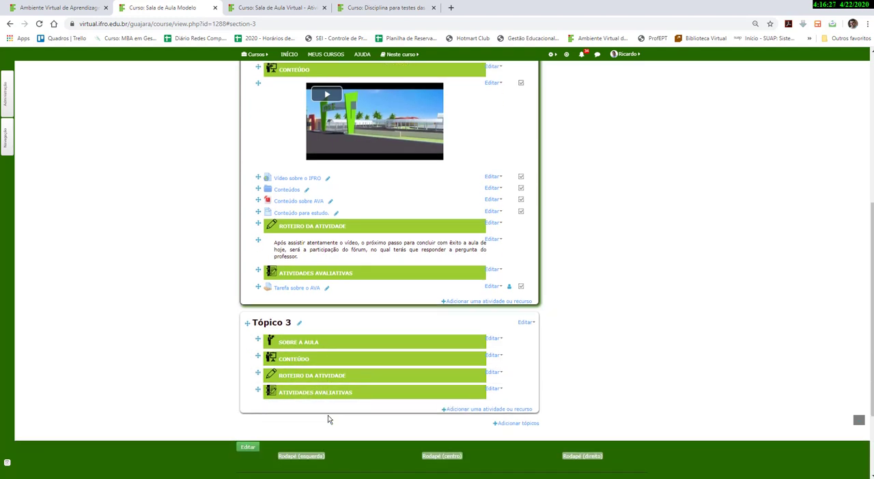
scroll(328, 418, "up", 4)
scroll(327, 420, "up", 3)
scroll(318, 396, "down", 4)
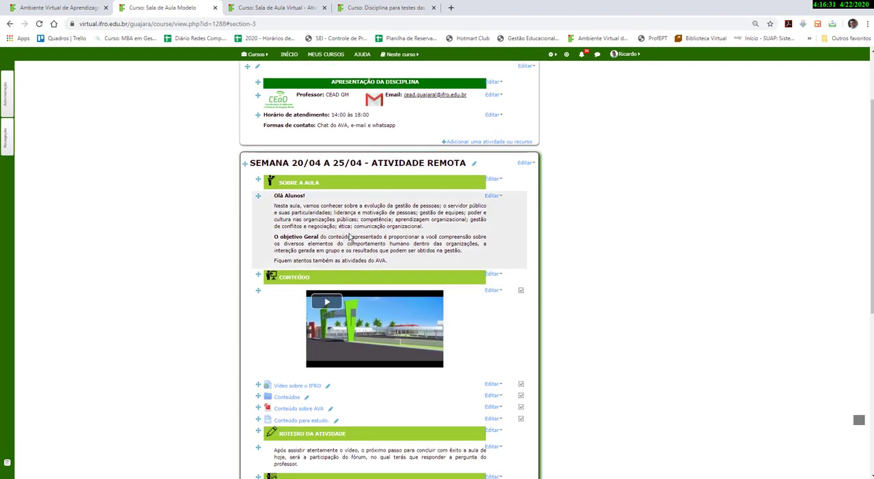
left_click(493, 196)
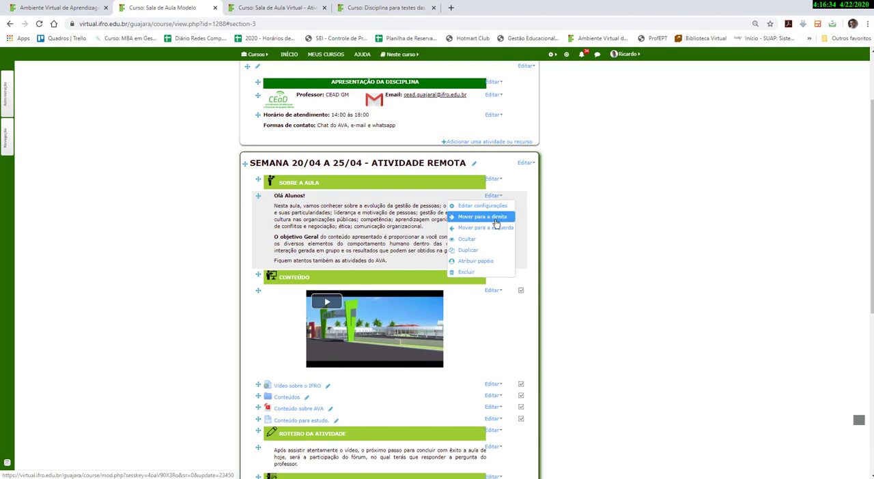
left_click(475, 252)
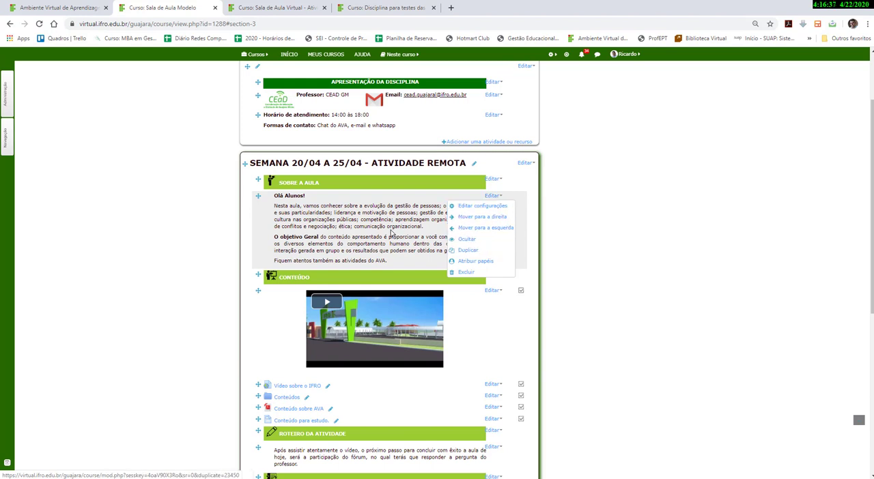
Add a label with the text Esse é um rótulo. at the end of the week section.
scroll(205, 253, "down", 5)
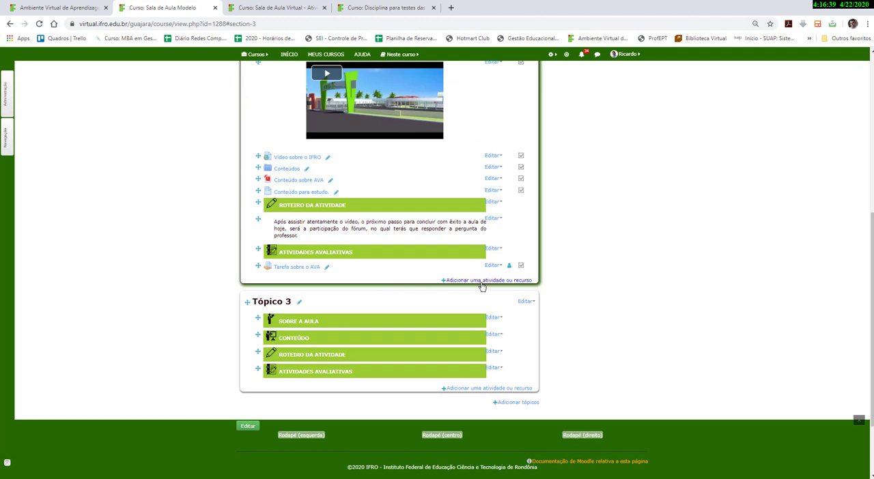
left_click(481, 280)
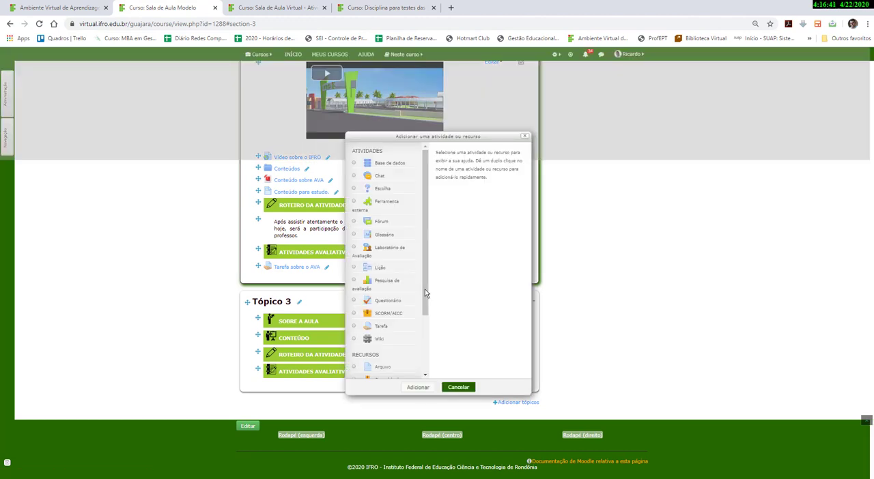
scroll(415, 290, "down", 3)
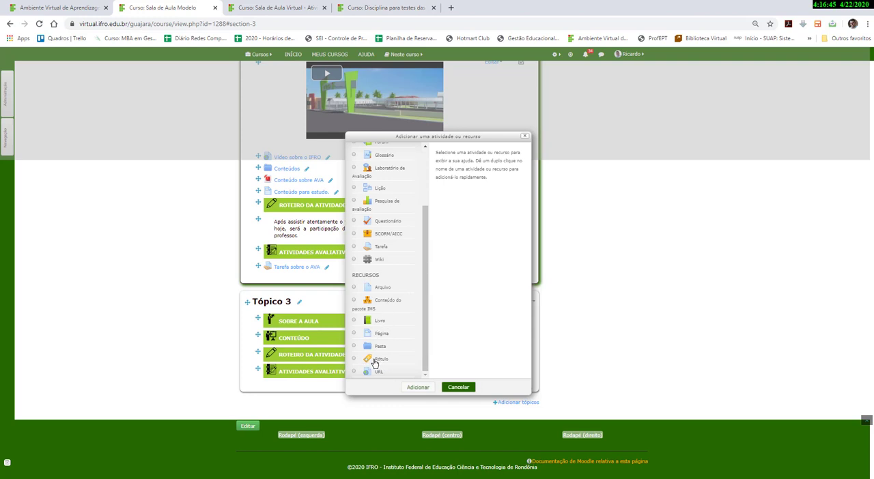
left_click(354, 361)
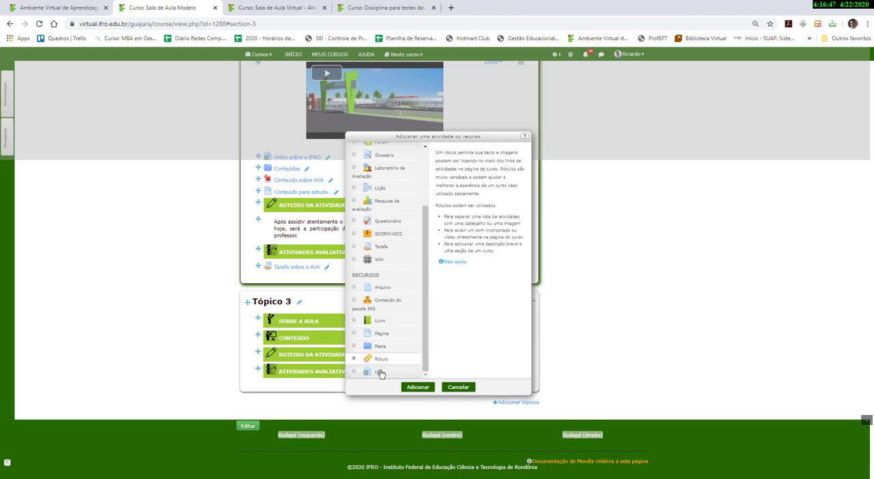
left_click(416, 387)
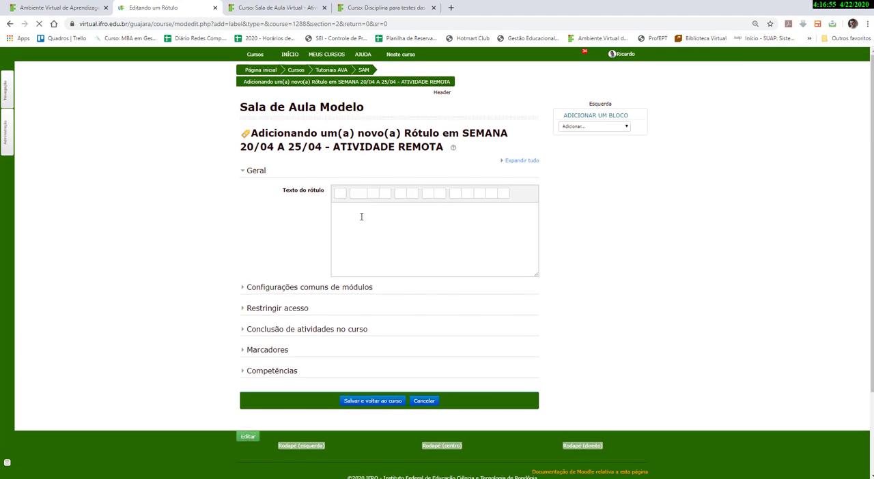
left_click(361, 216)
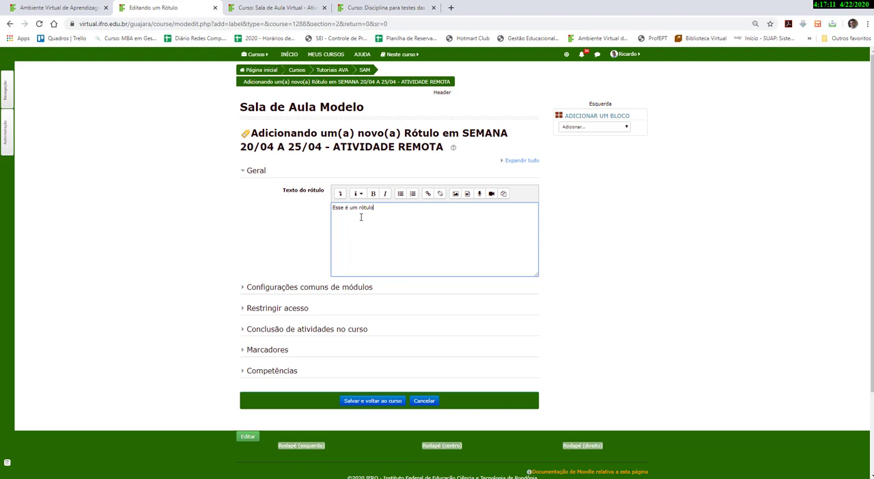
scroll(353, 246, "down", 3)
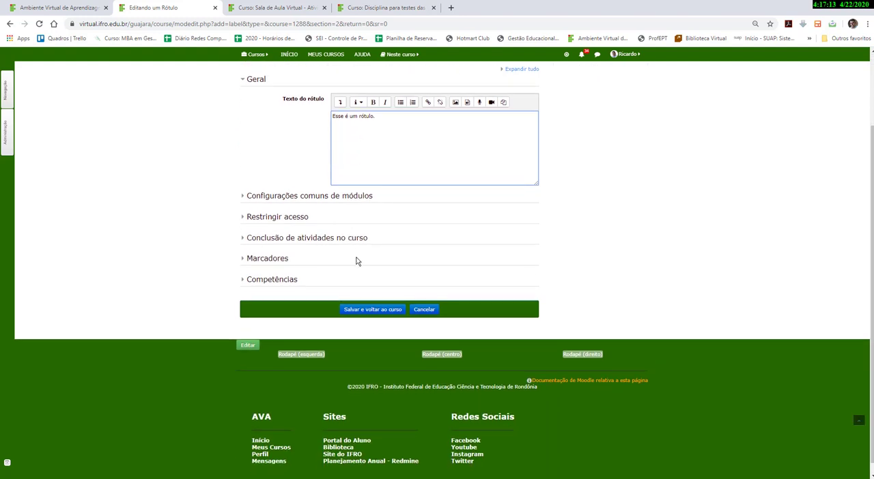
left_click(374, 310)
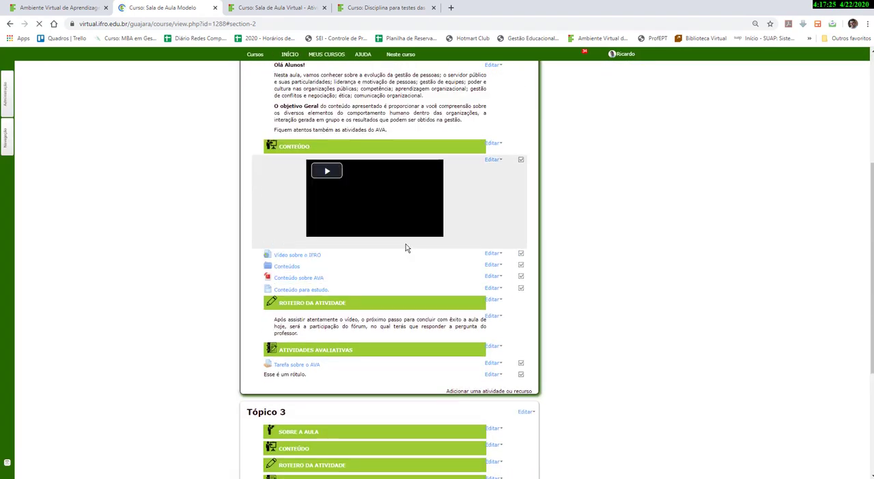
Move the Esse é um rótulo. label into Tópico 3, just below the SOBRE A AULA header.
scroll(435, 257, "down", 3)
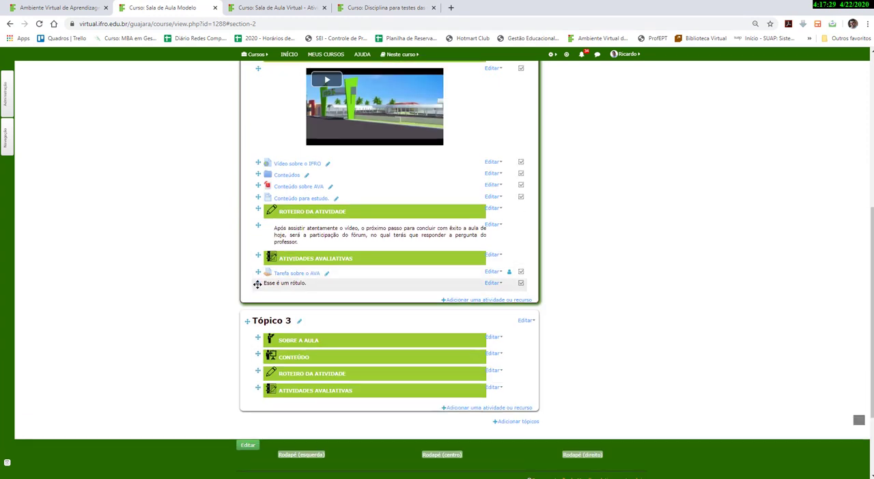
left_click_drag(257, 284, 258, 285)
scroll(281, 269, "up", 2)
scroll(294, 287, "down", 1)
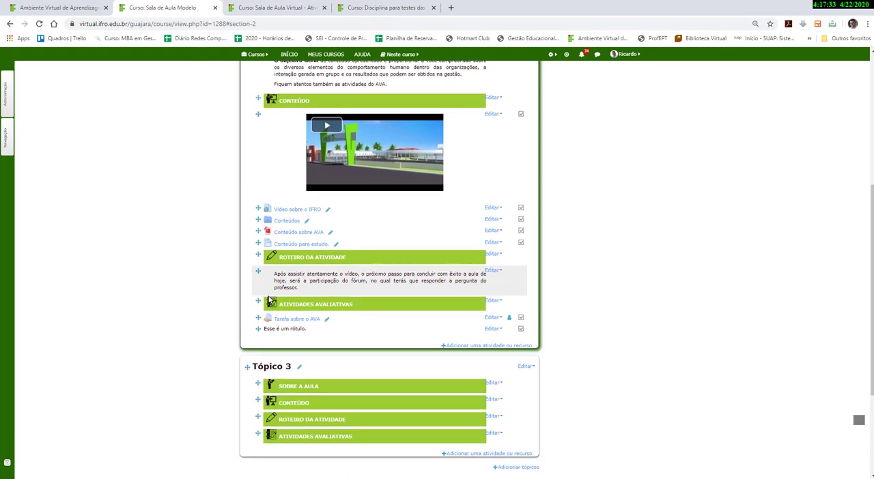
scroll(390, 215, "up", 4)
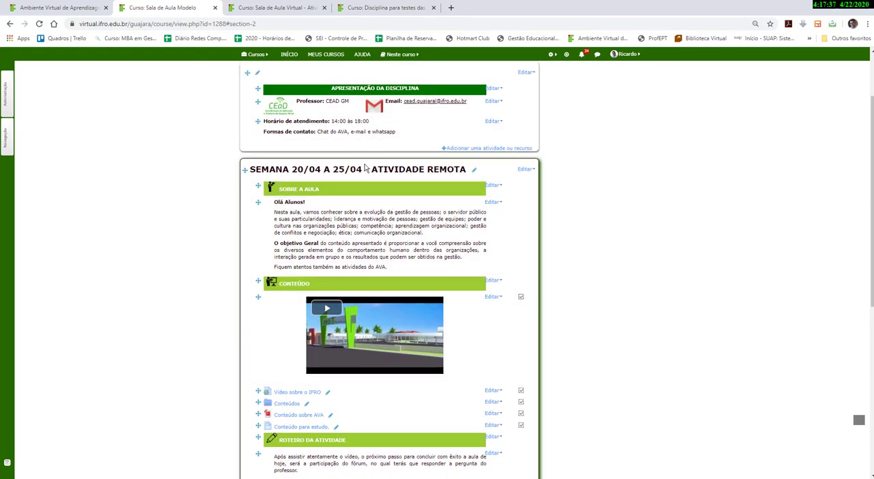
scroll(497, 306, "down", 3)
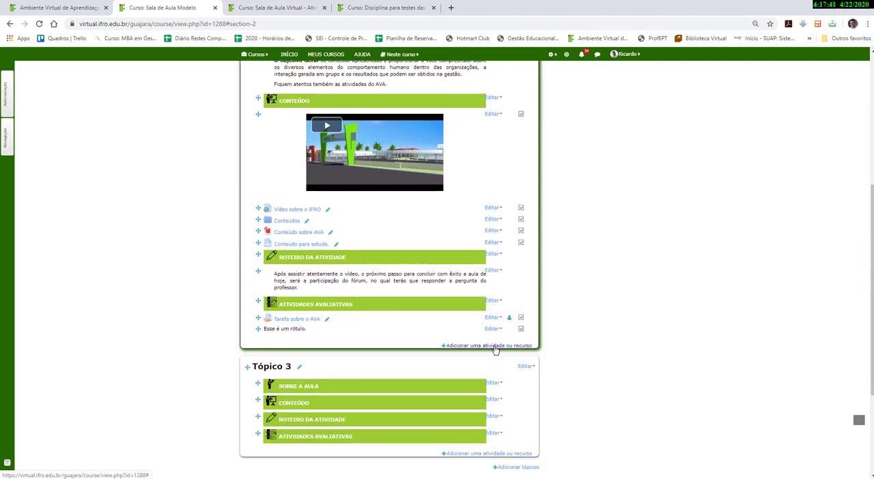
scroll(449, 217, "down", 2)
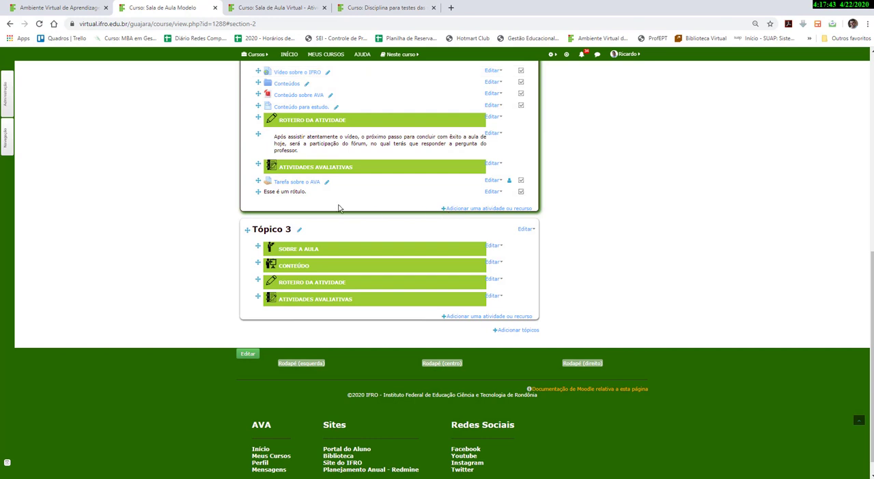
left_click_drag(258, 191, 262, 254)
Duplicate the Olá Alunos! introduction label in the week section.
scroll(280, 269, "up", 3)
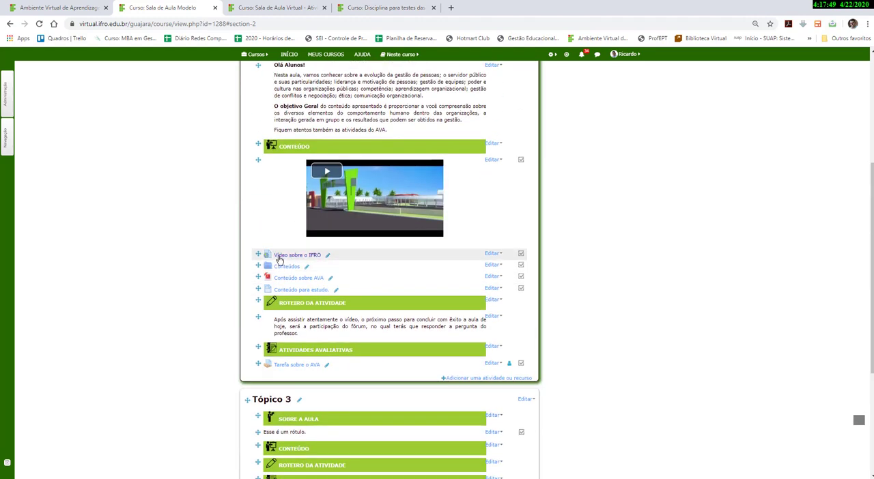
scroll(279, 260, "up", 3)
left_click(493, 249)
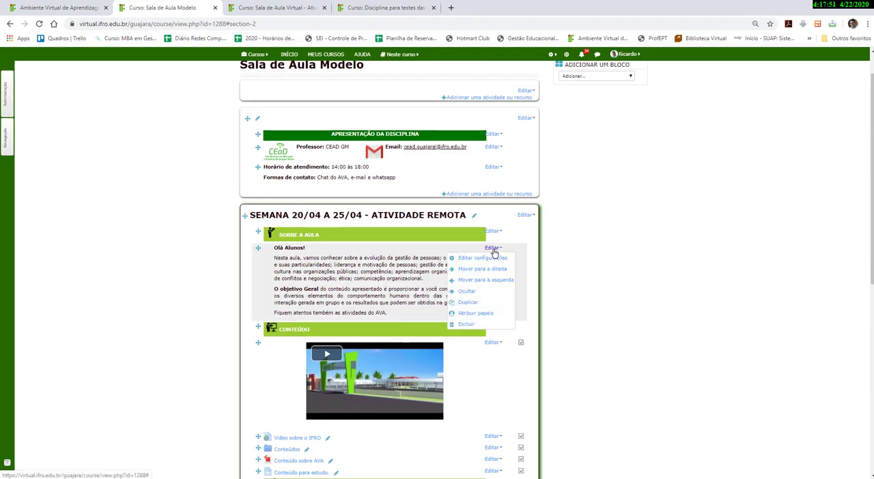
left_click(477, 303)
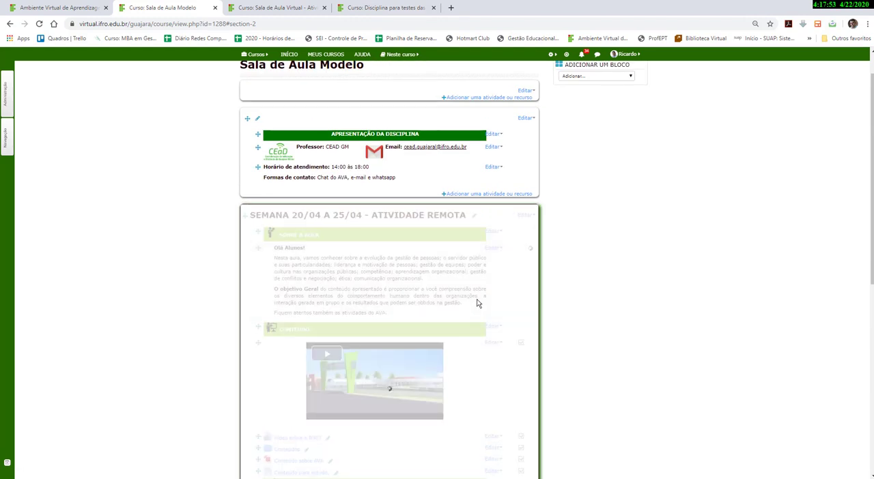
Move the duplicated Olá Alunos! label into Tópico 3 under the SOBRE A AULA header.
scroll(406, 220, "down", 2)
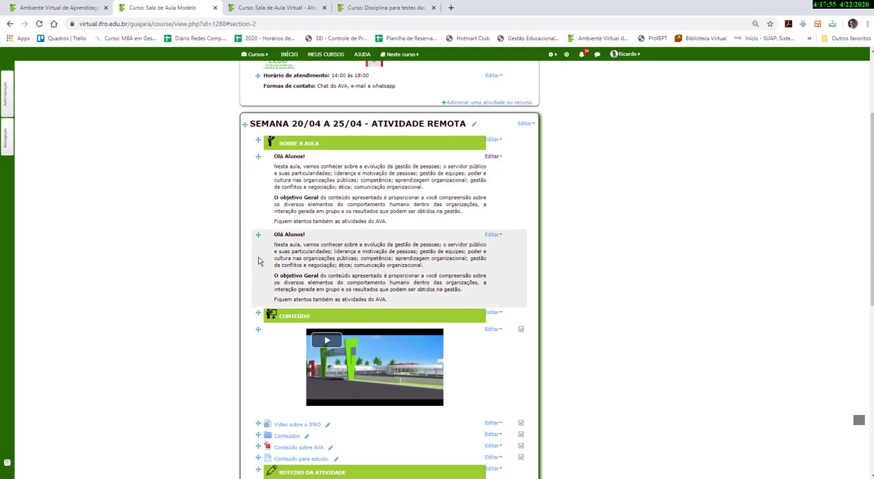
left_click_drag(256, 233, 271, 223)
scroll(259, 260, "down", 3)
scroll(259, 283, "down", 4)
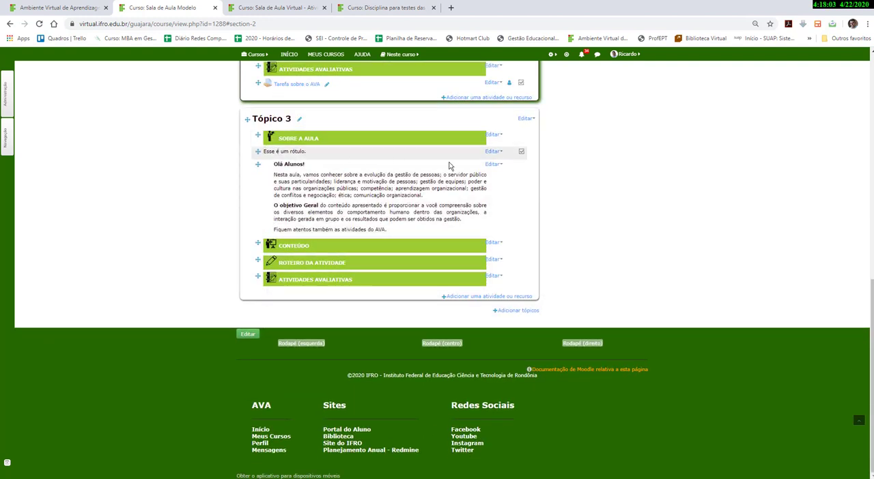
Delete the Esse é um rótulo. label from Tópico 3.
left_click(493, 151)
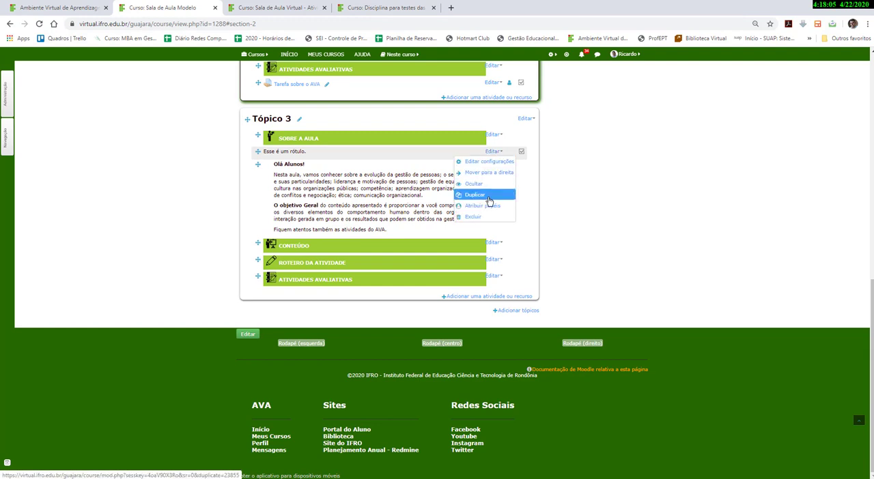
left_click(474, 217)
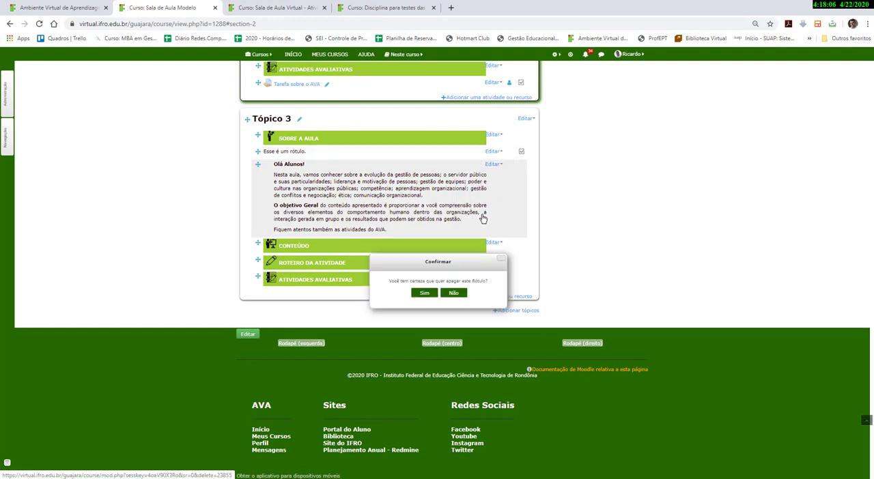
left_click(424, 293)
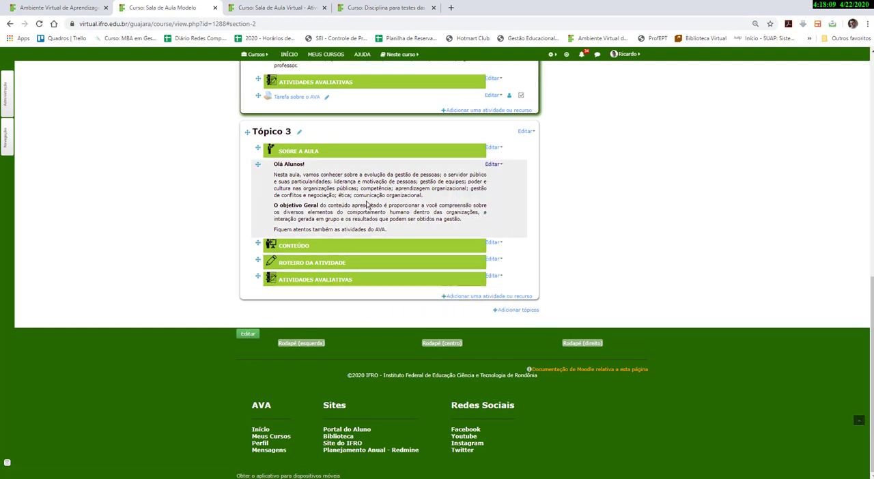
Open the Conteúdo para estudo. page in a new tab and return to the course page.
scroll(366, 204, "up", 4)
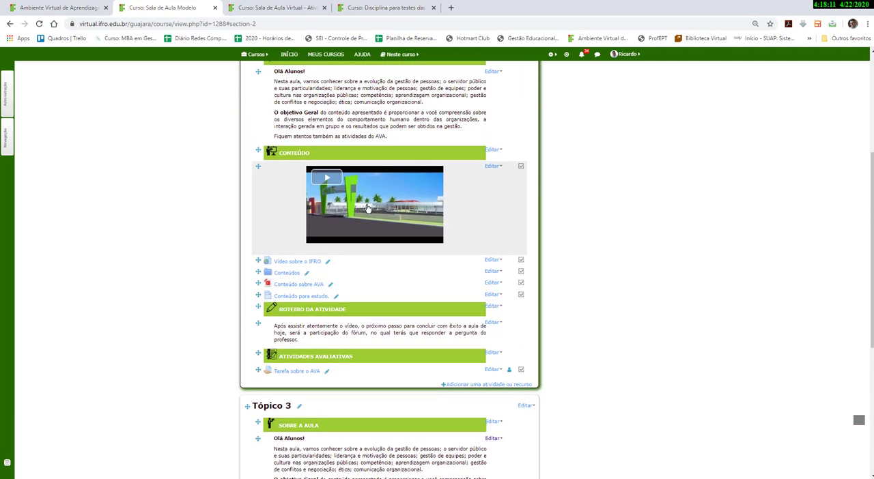
scroll(366, 208, "up", 1)
scroll(367, 208, "down", 1)
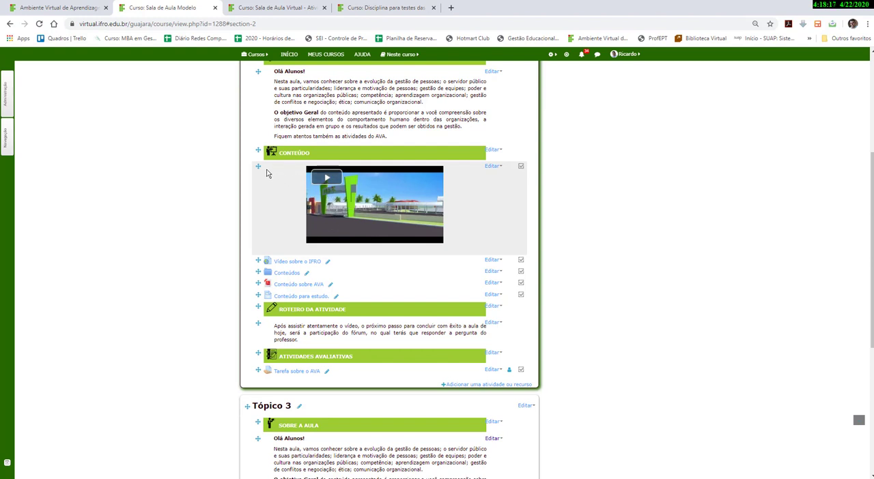
left_click(493, 166)
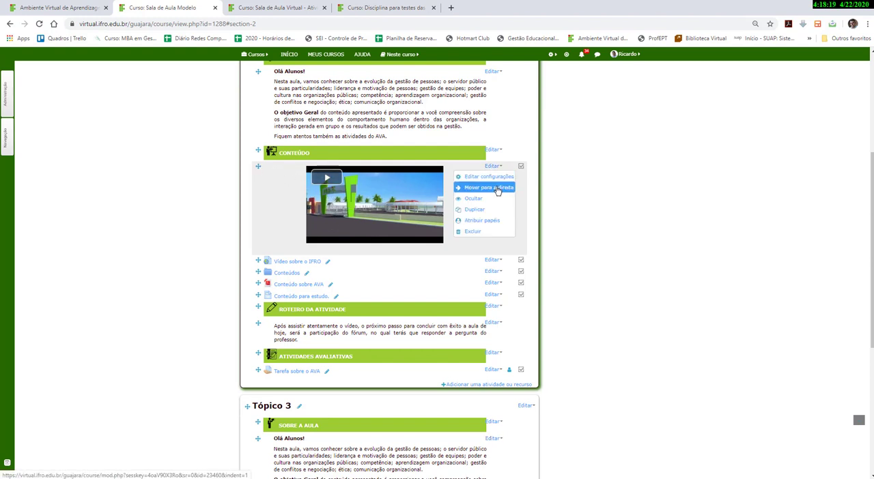
right_click(304, 299)
left_click(321, 303)
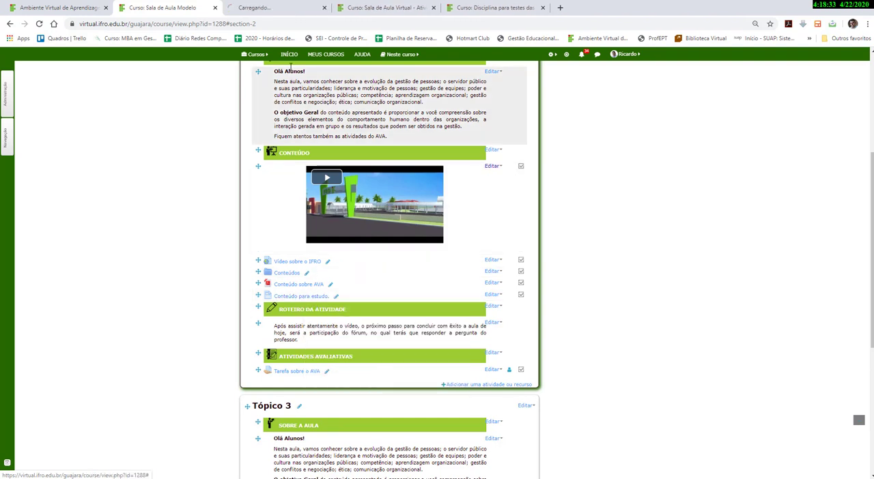
left_click(285, 12)
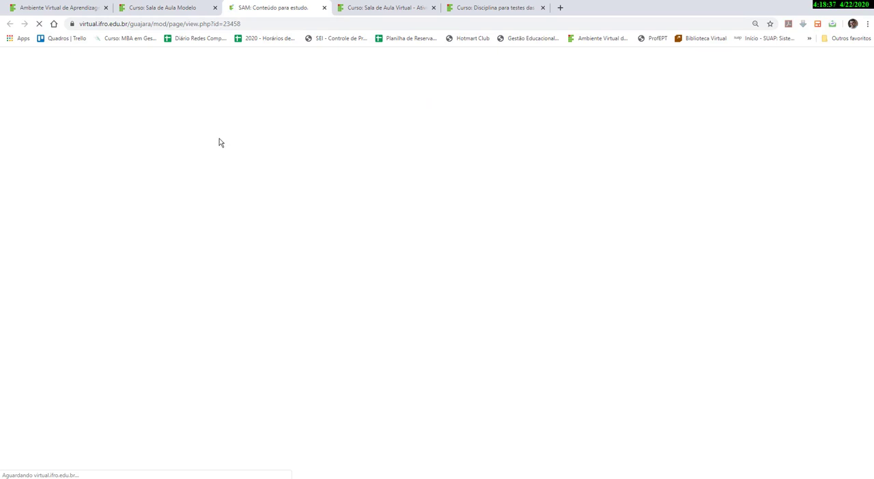
left_click(189, 8)
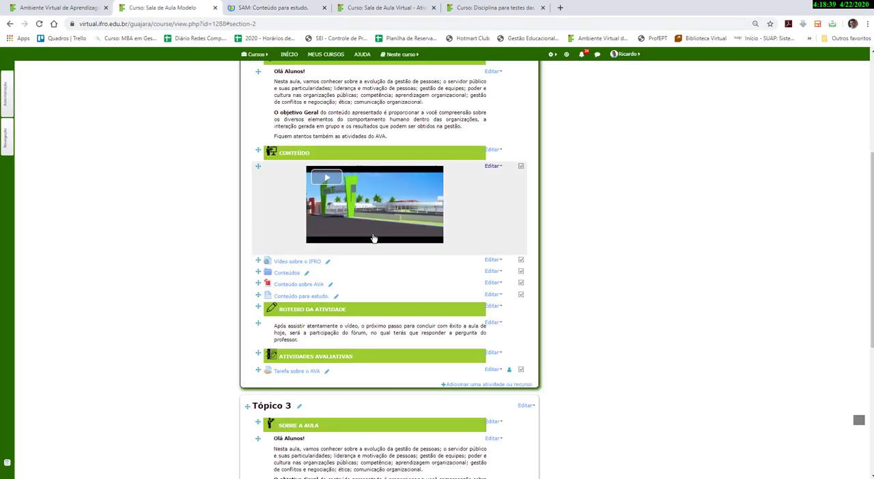
left_click(506, 387)
scroll(405, 349, "down", 5)
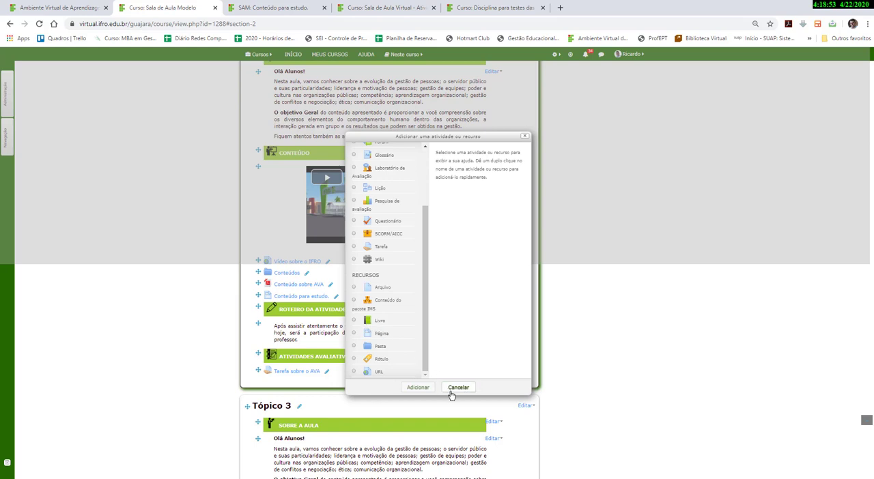
left_click(459, 387)
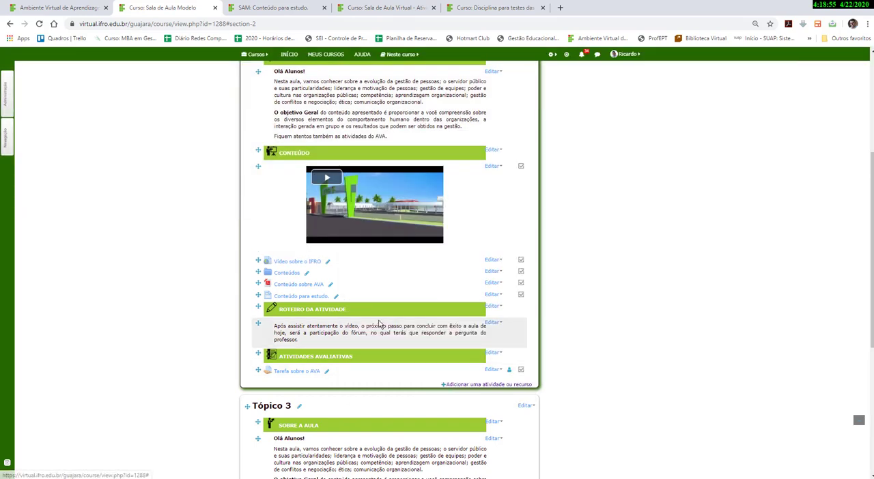
scroll(379, 326, "down", 2)
scroll(379, 326, "down", 1)
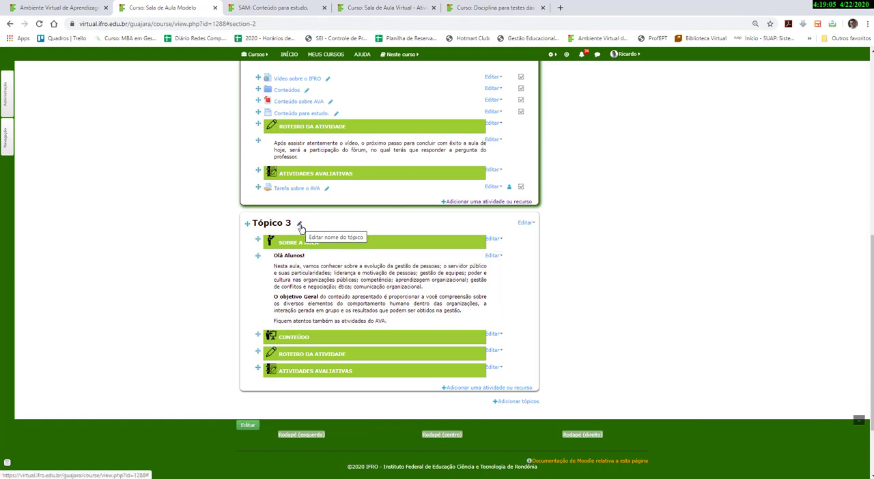
scroll(300, 227, "up", 5)
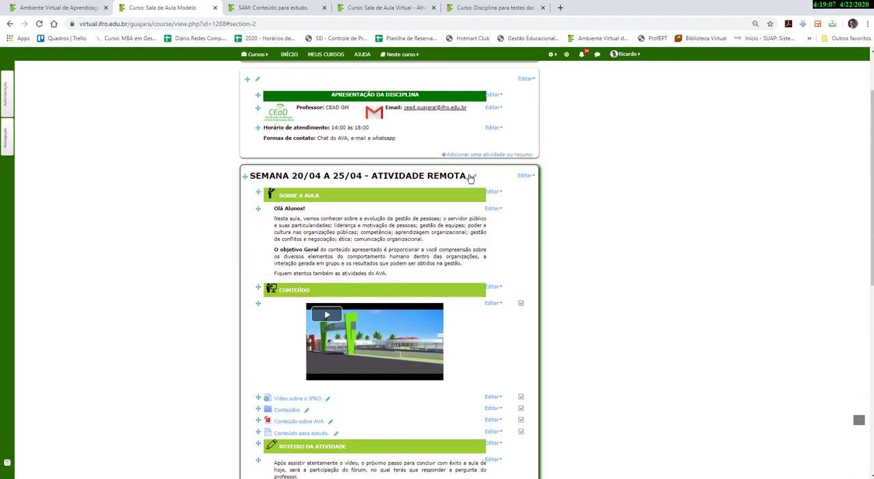
Copy the week section's title SEMANA 20/04 A 25/04 - ATIVIDADE REMOTA from its inline title editor.
left_click(475, 179)
key("ctrl+c")
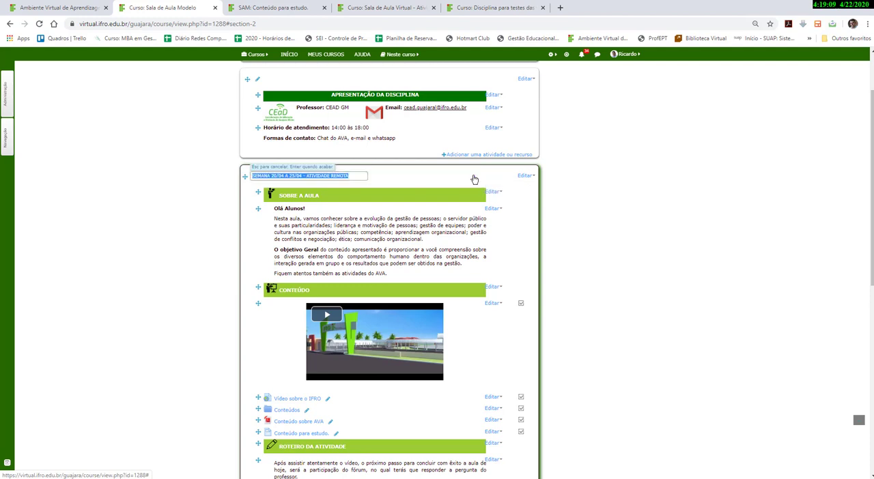
right_click(343, 175)
left_click(364, 209)
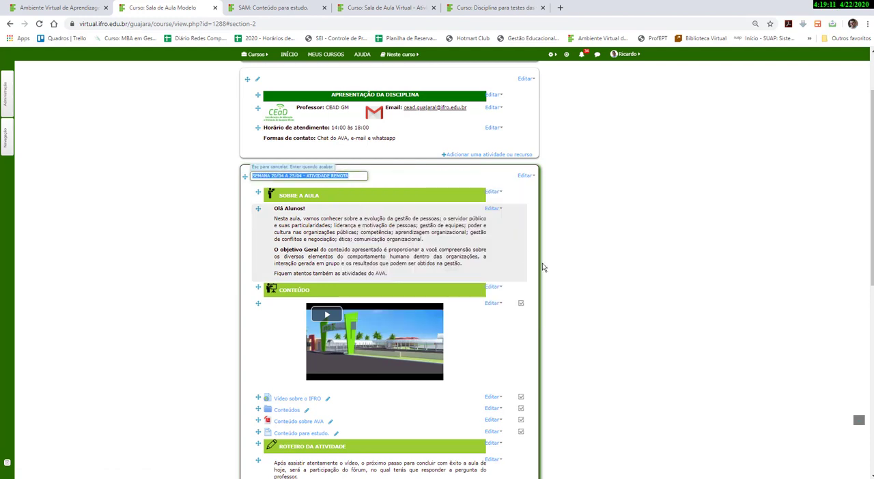
key("Return")
Rename the Tópico 3 section as SEMANA 26/04 A 30/04 - ATIVIDADE REMOTA, pasting and adjusting the copied title.
scroll(560, 282, "down", 4)
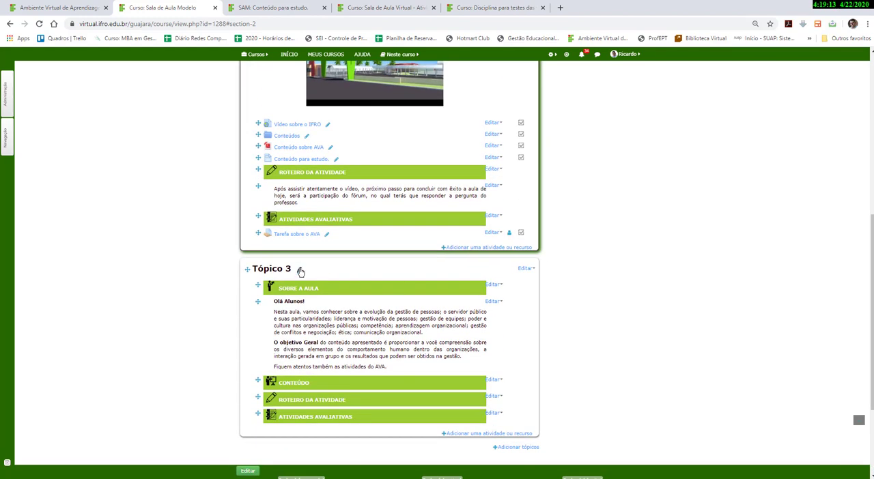
left_click(300, 269)
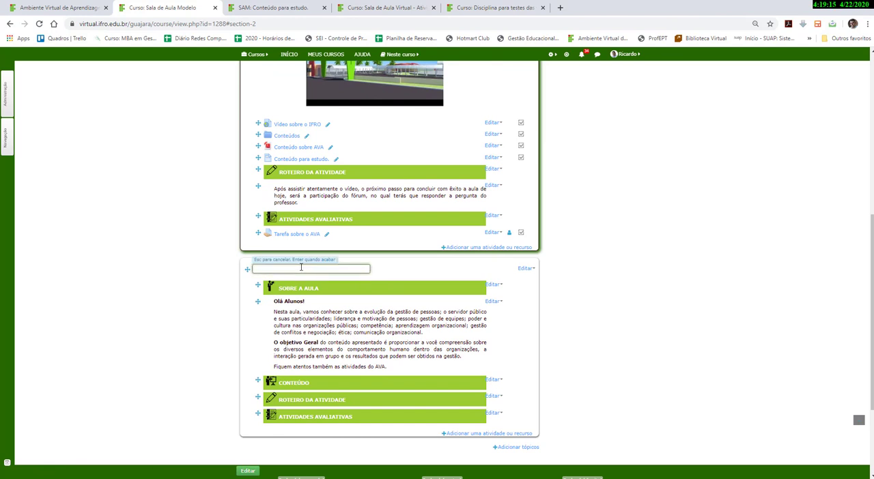
right_click(300, 269)
left_click(322, 344)
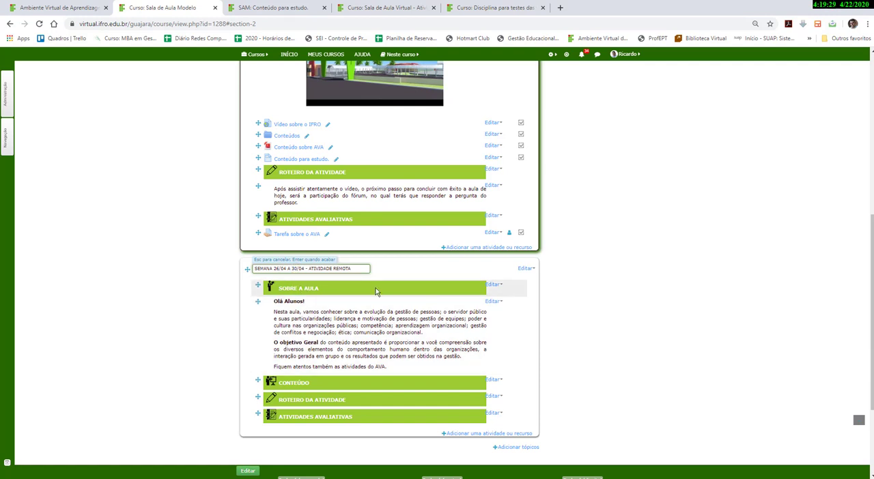
key("Return")
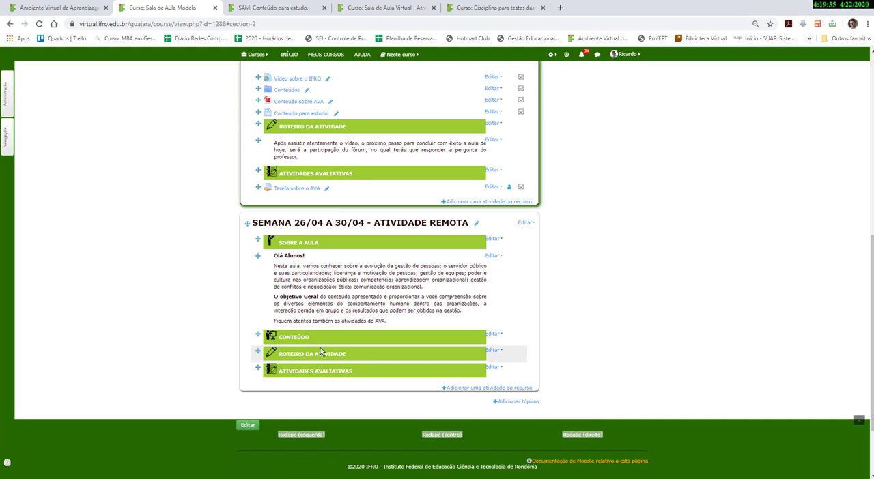
scroll(321, 352, "up", 1)
scroll(321, 351, "down", 1)
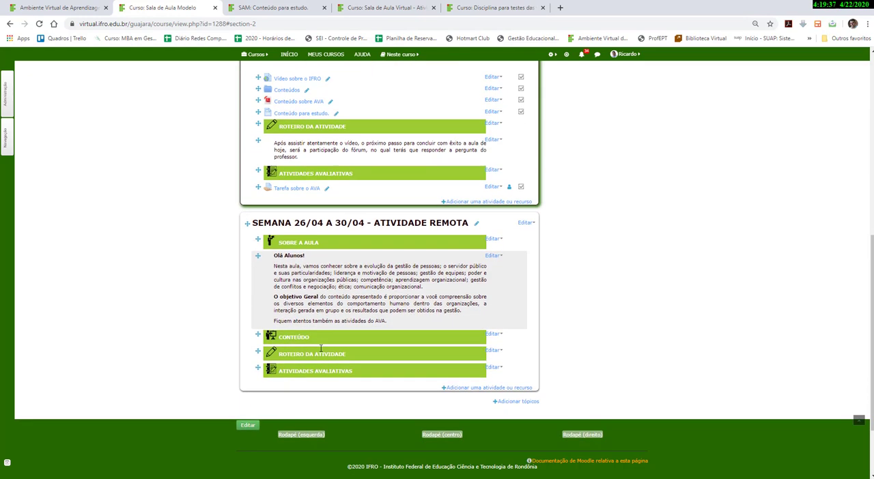